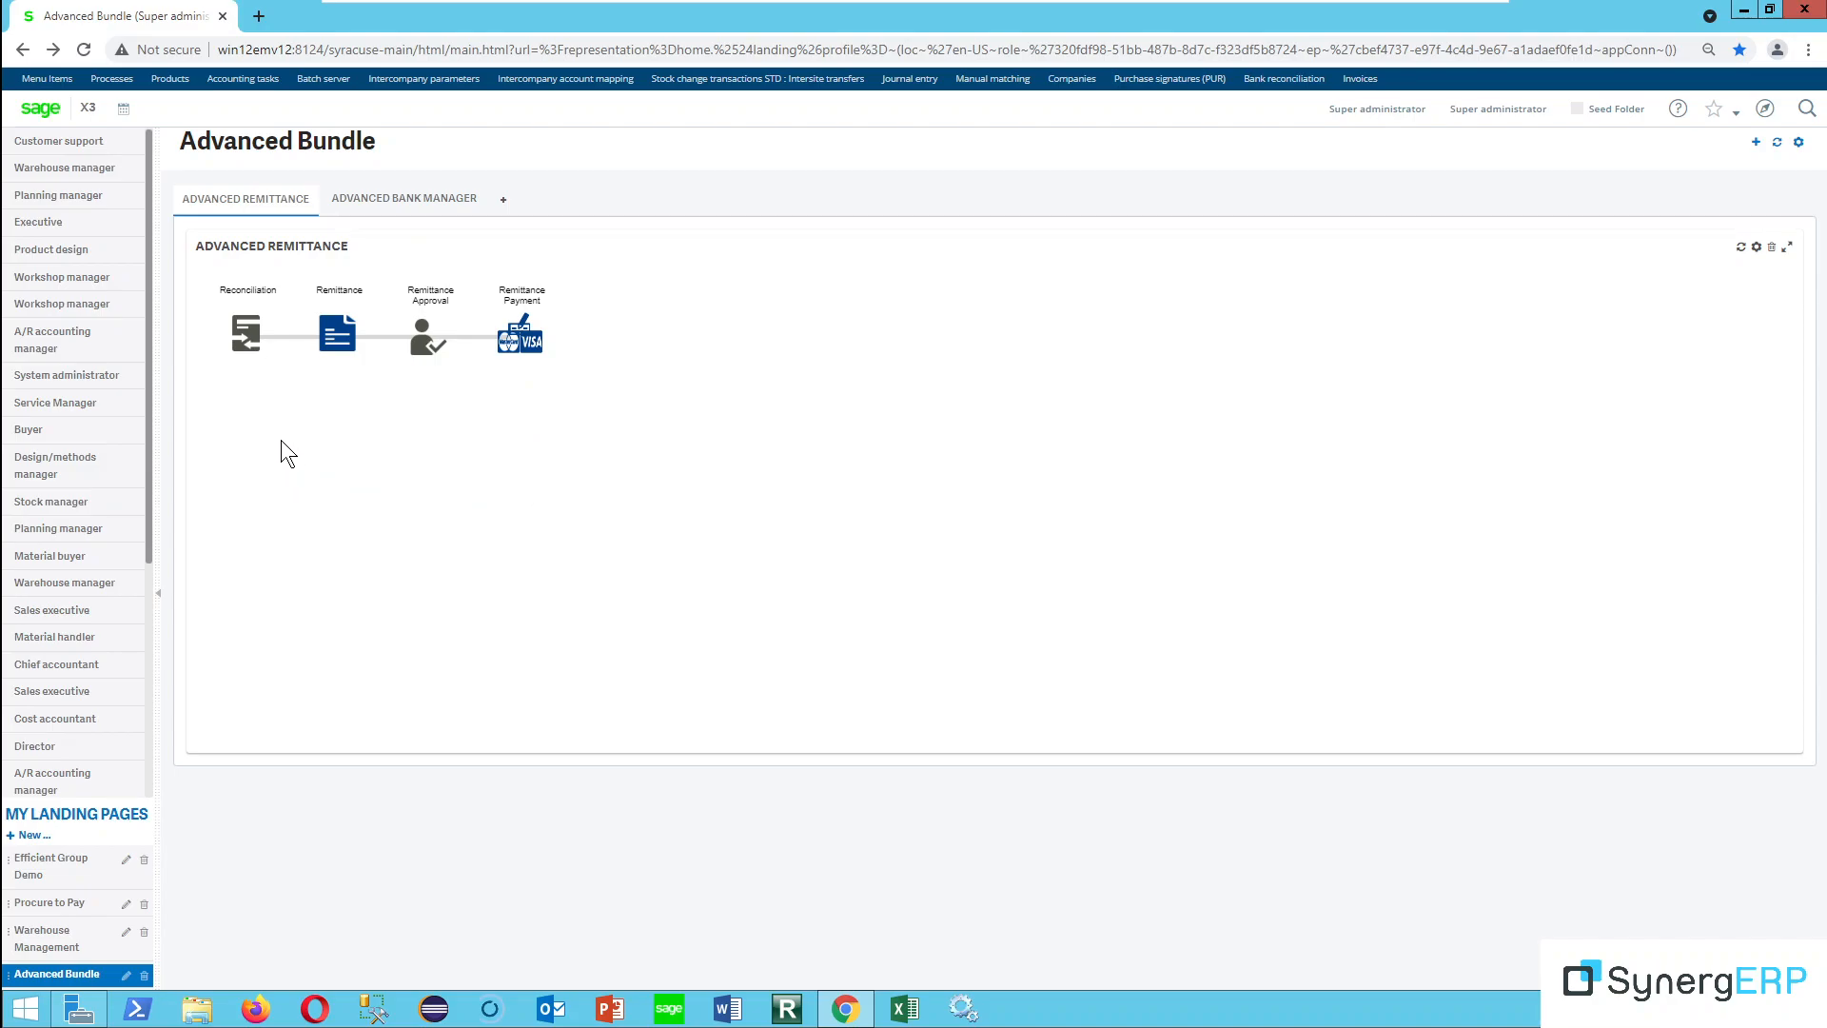
Open the supplier reconciliation function and start a new reconciliation by Site
{"action": "left_click", "coordinate": [249, 335]}
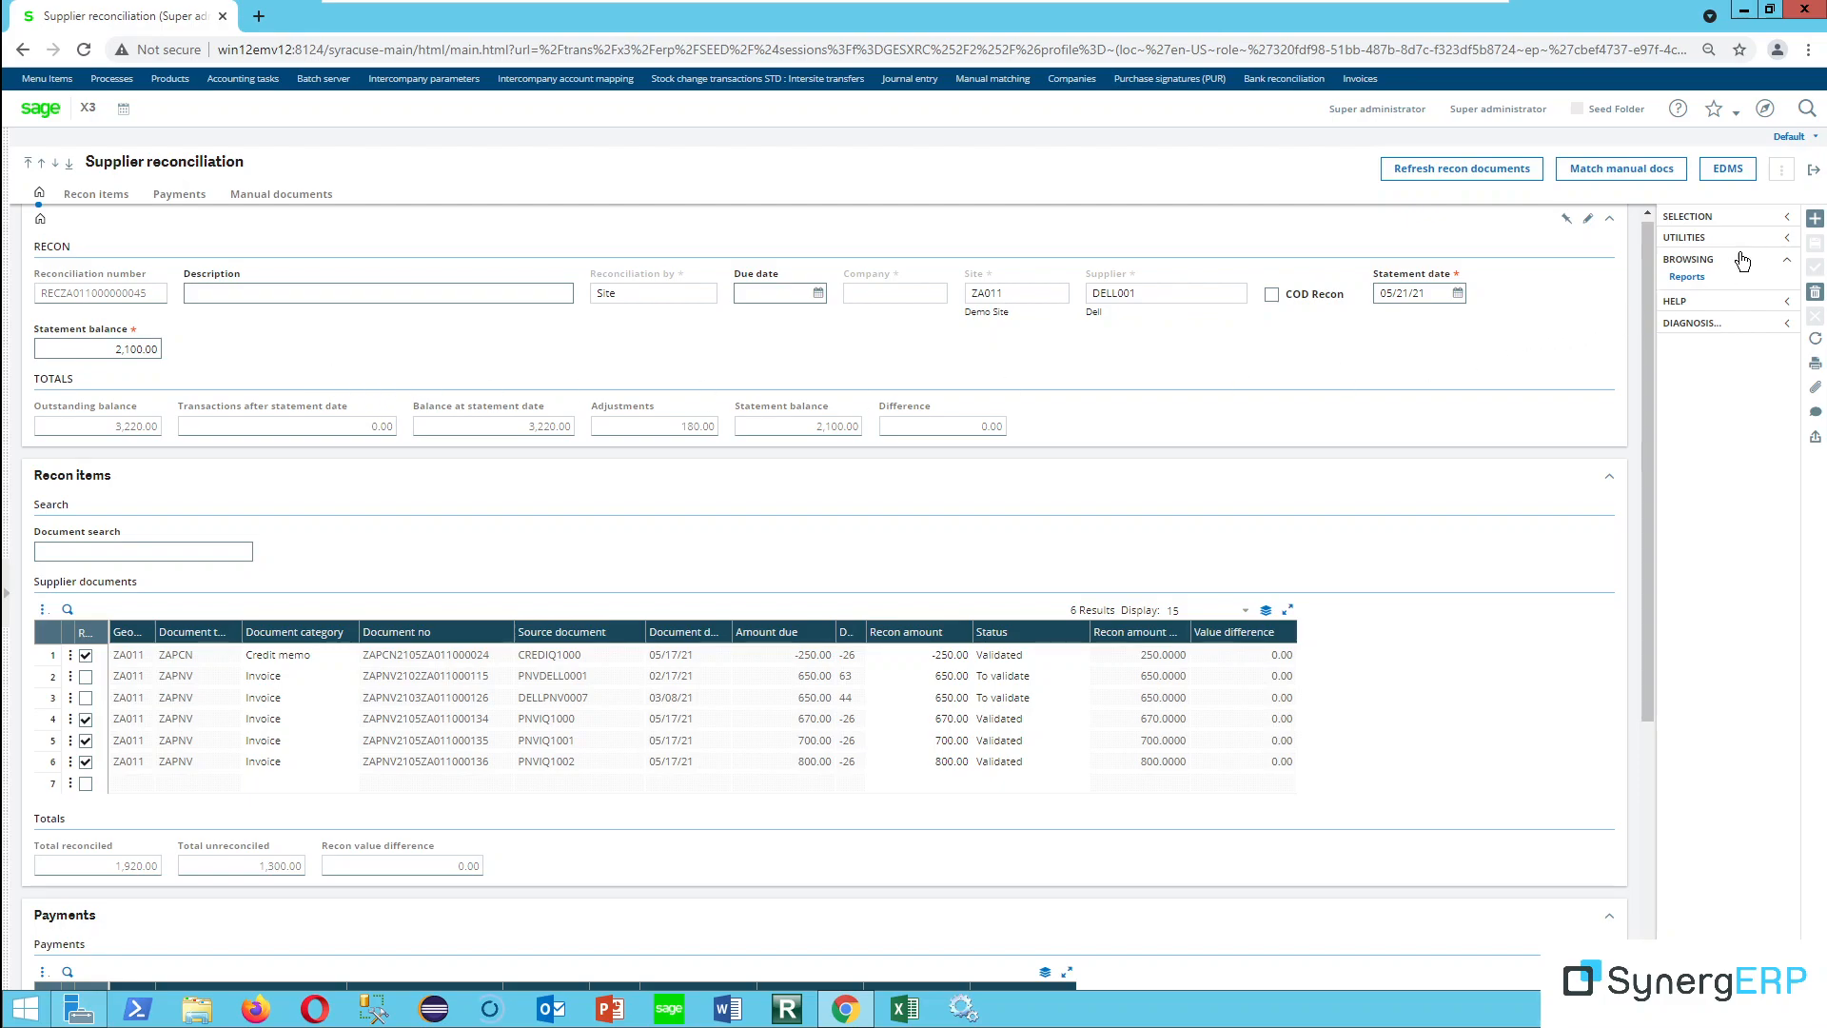
{"action": "left_click", "coordinate": [1815, 218]}
{"action": "key", "text": "Tab"}
{"action": "left_click", "coordinate": [711, 295]}
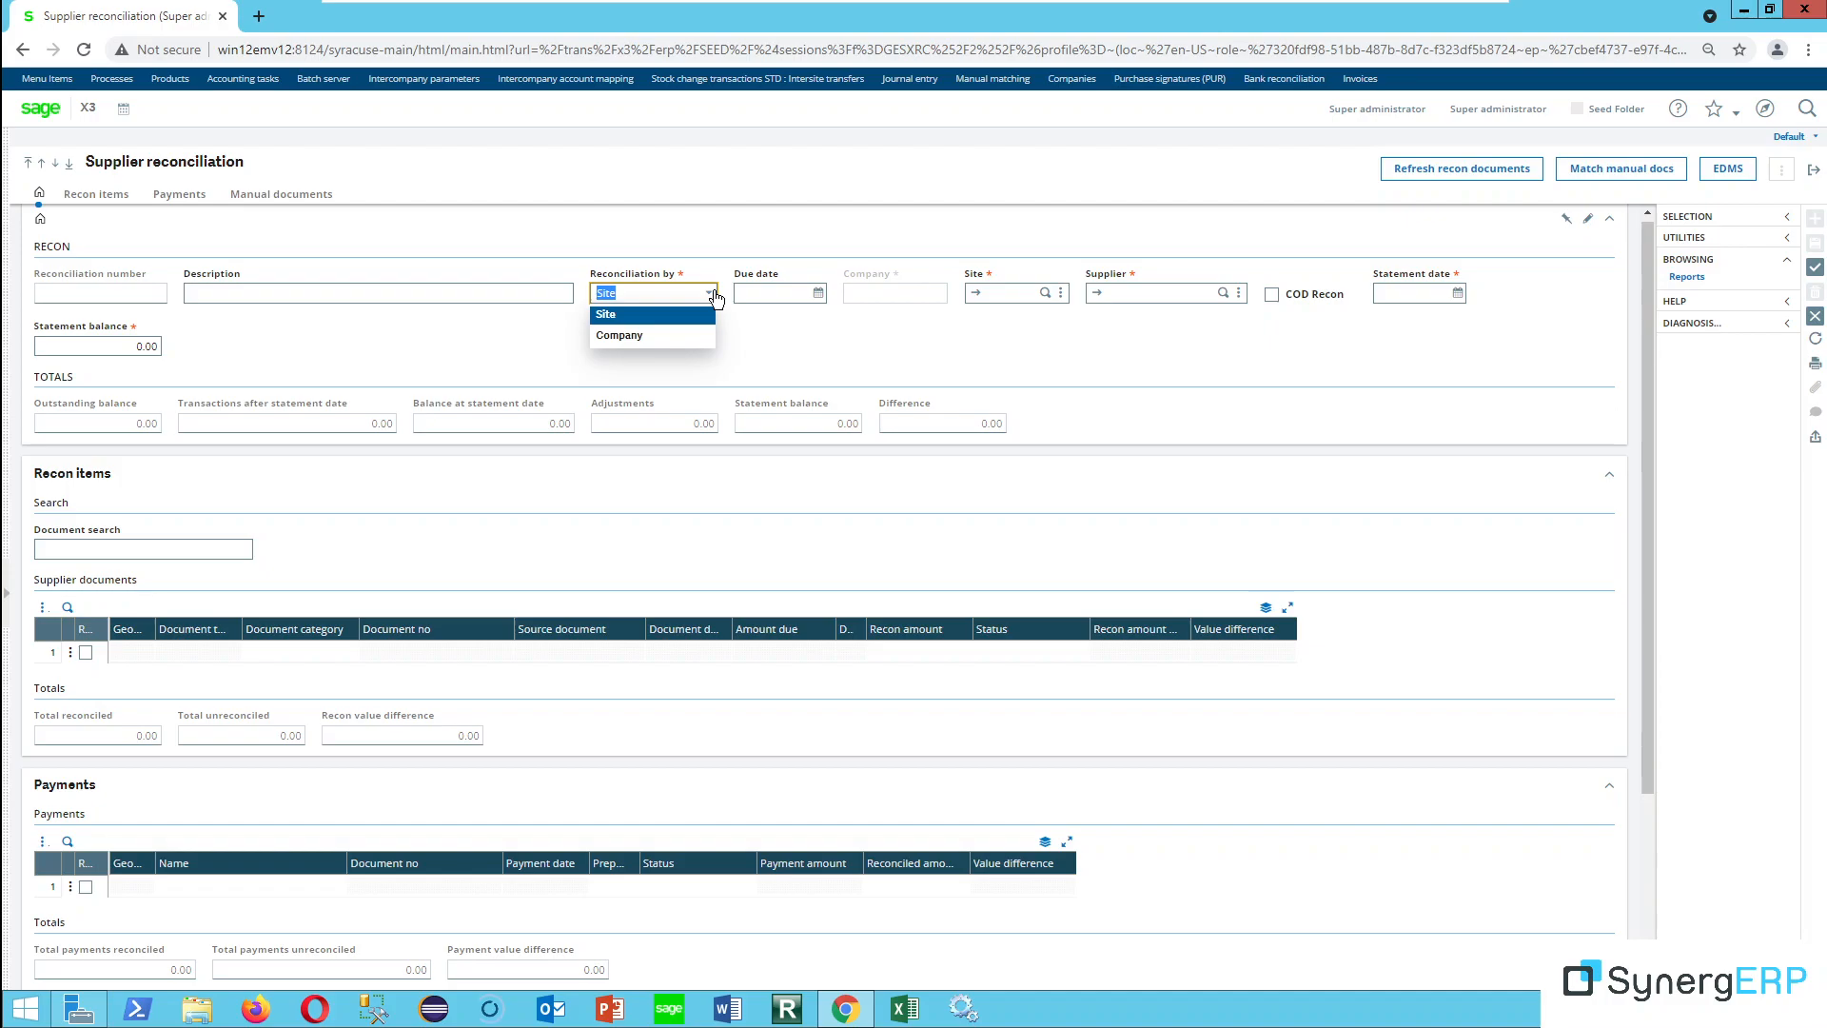
{"action": "left_click", "coordinate": [620, 315]}
{"action": "key", "text": "Tab"}
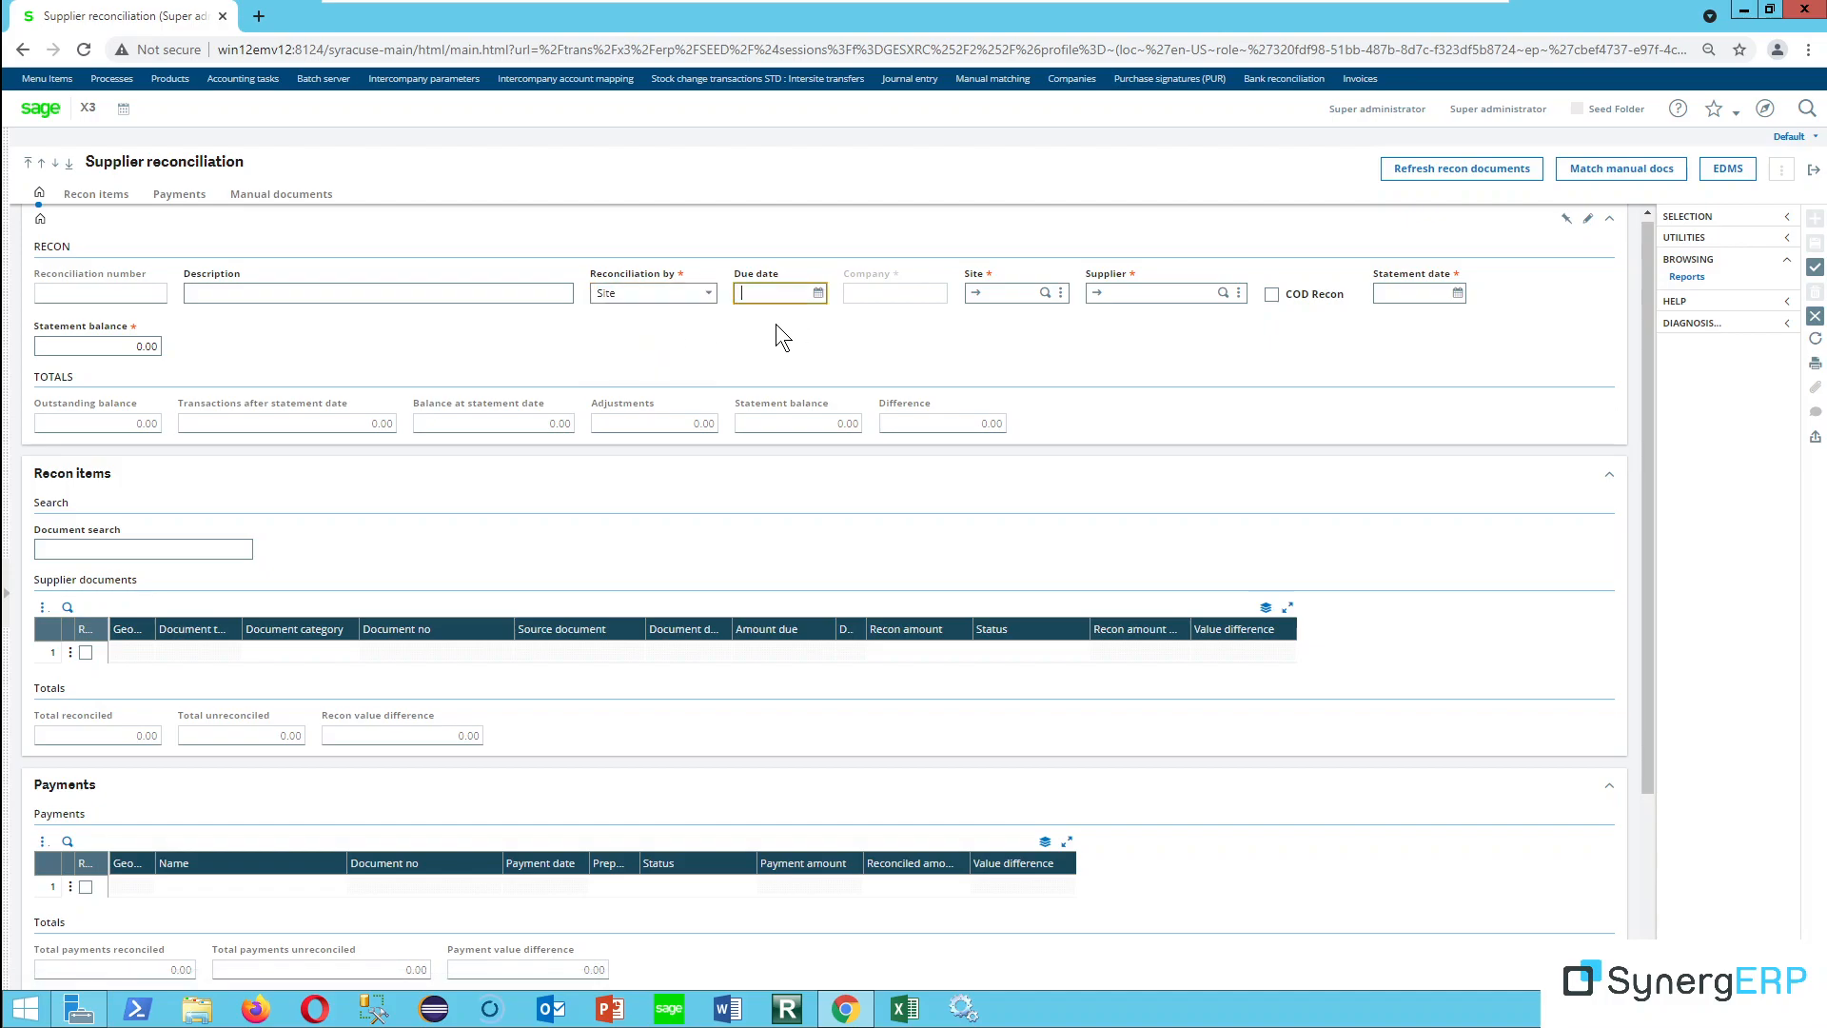
Set the due date to 07/13/21, the site to ZA011 and the supplier to DELL001, accepting 07/13/21 as the statement date
{"action": "type", "text": "13"}
{"action": "key", "text": "Tab"}
{"action": "type", "text": "za011"}
{"action": "key", "text": "Tab"}
{"action": "type", "text": "de"}
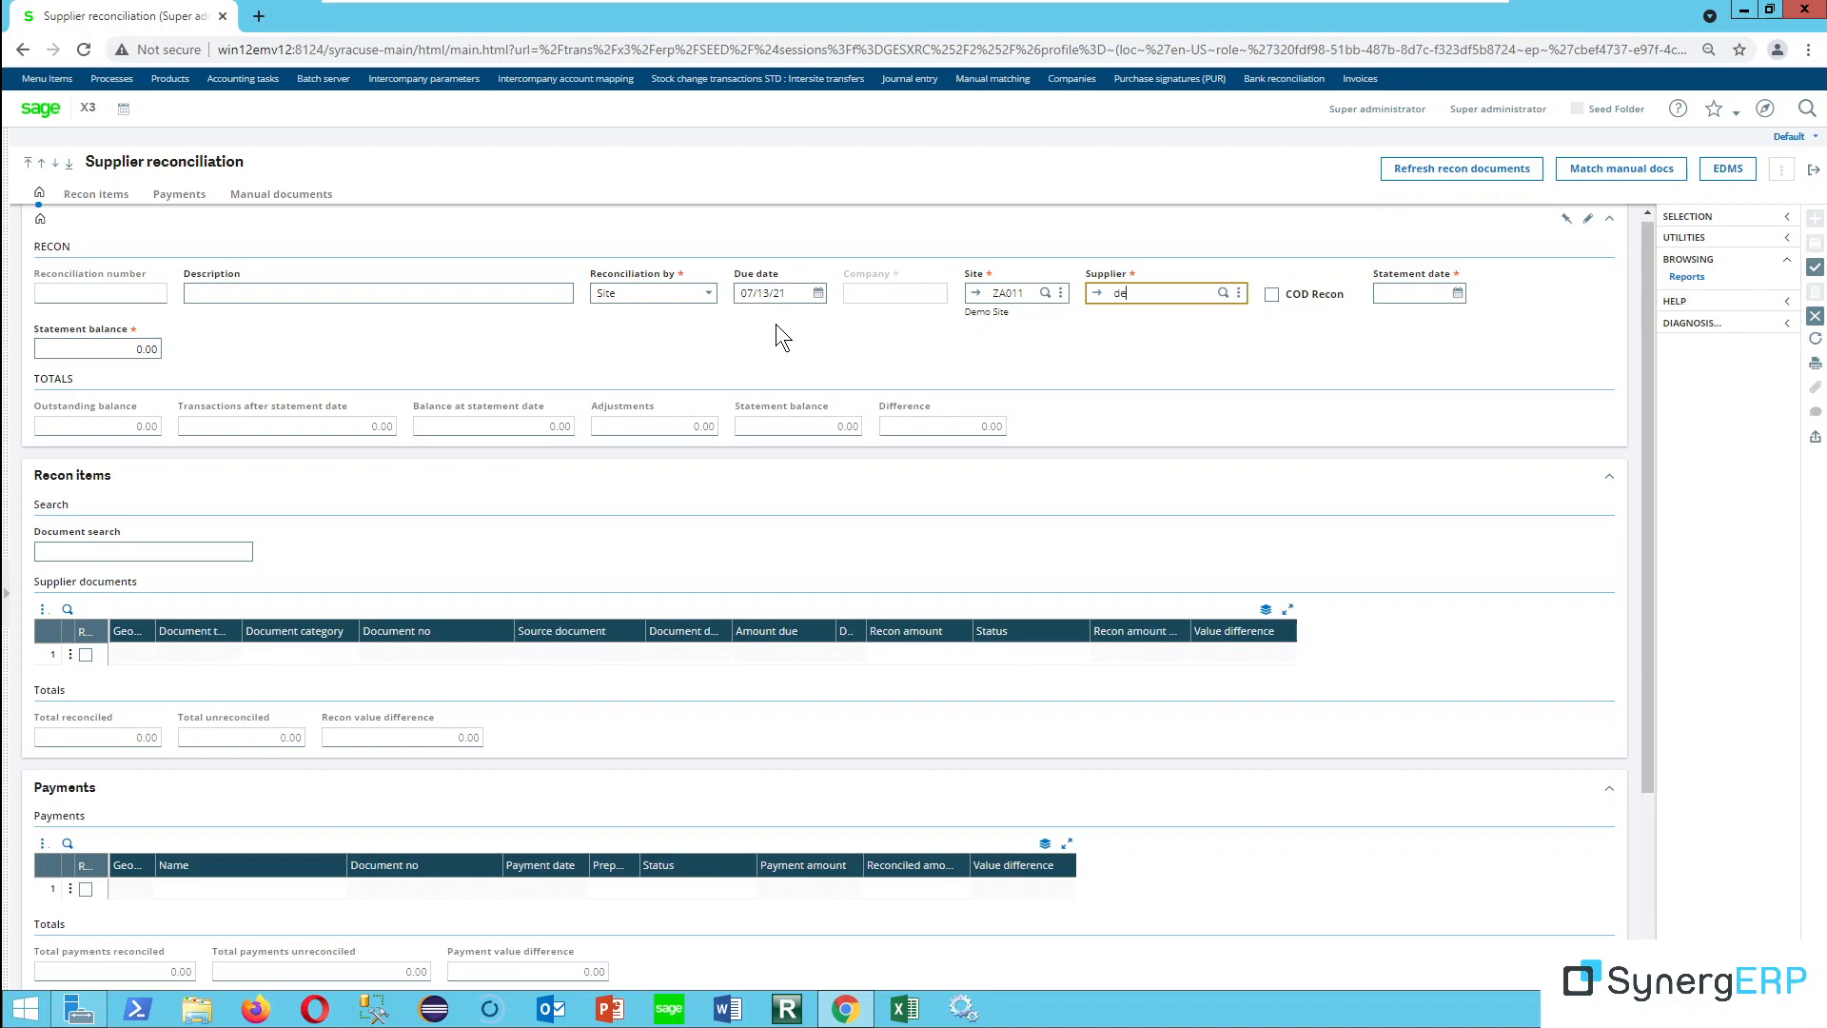
{"action": "type", "text": "ll001"}
{"action": "key", "text": "Tab"}
{"action": "key", "text": "Tab"}
{"action": "key", "text": "Tab"}
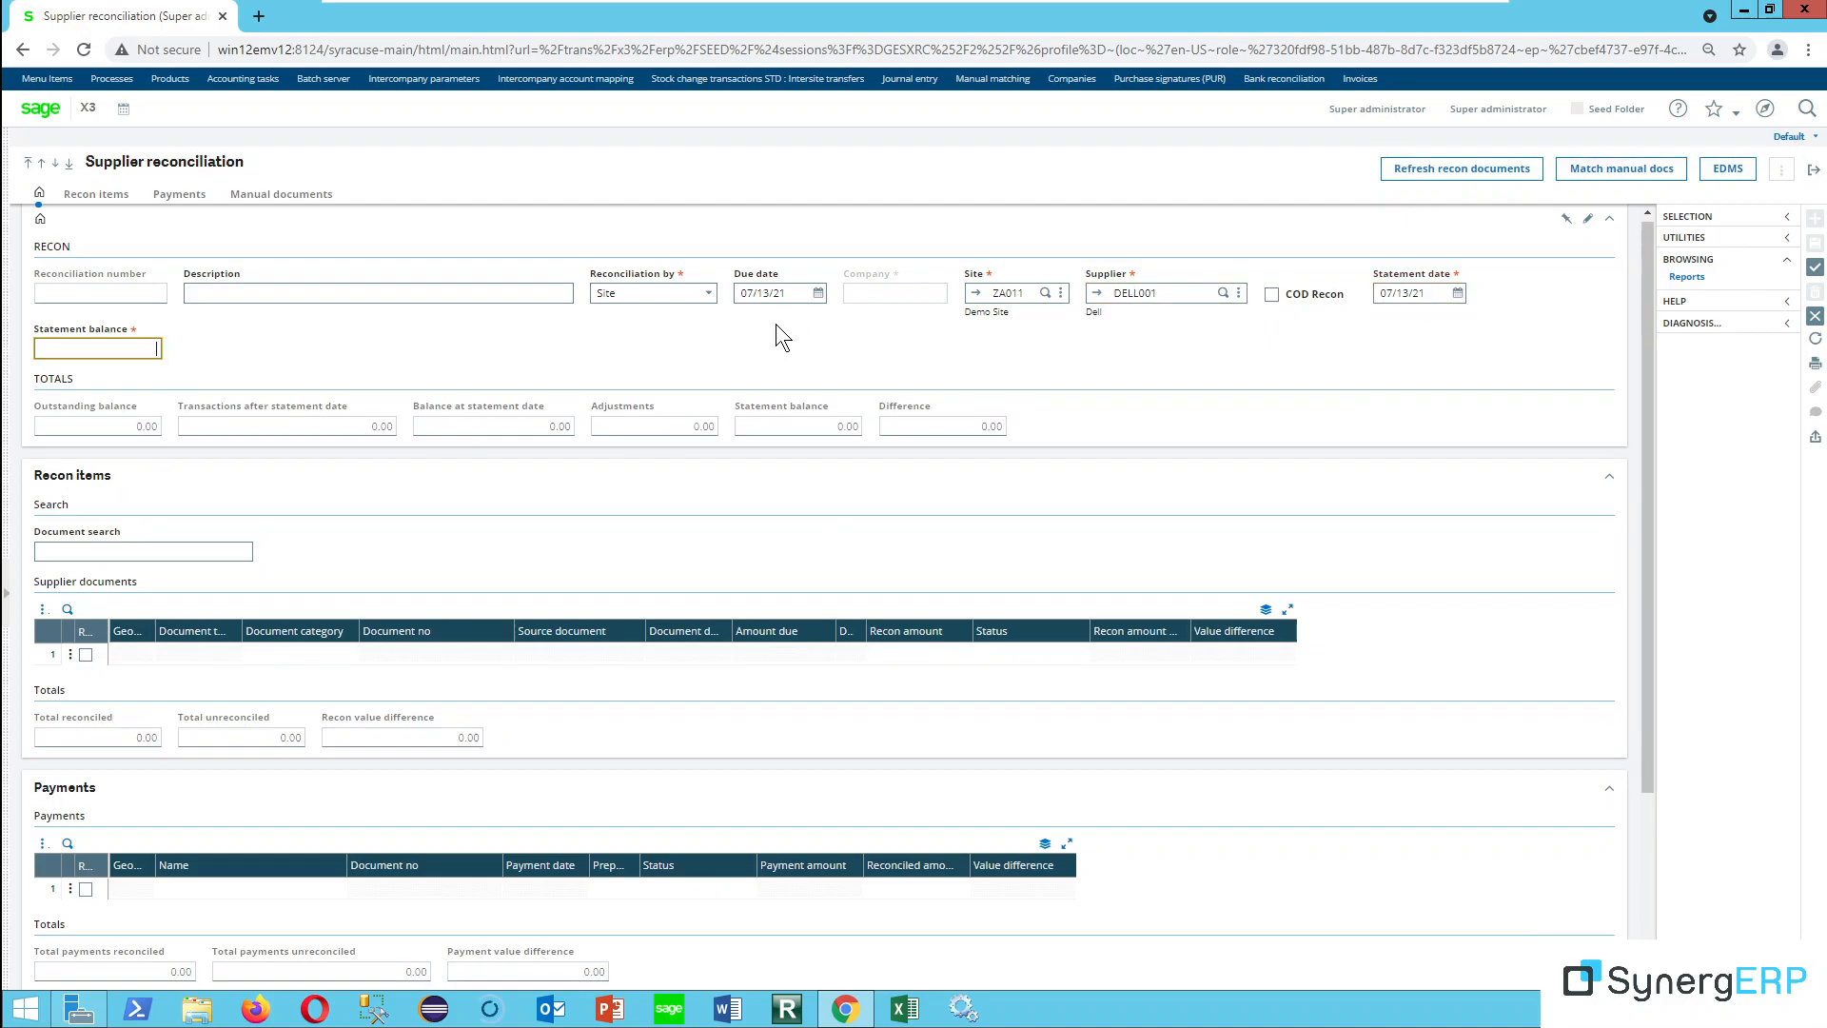
Set the statement balance to 2,100 and refresh the reconciliation documents
{"action": "type", "text": "2100"}
{"action": "key", "text": "Tab"}
{"action": "left_click", "coordinate": [1426, 181]}
Delete the existing DEMO001 line from the manual documents
{"action": "scroll", "coordinate": [143, 762], "scroll_direction": "down", "scroll_amount": 4}
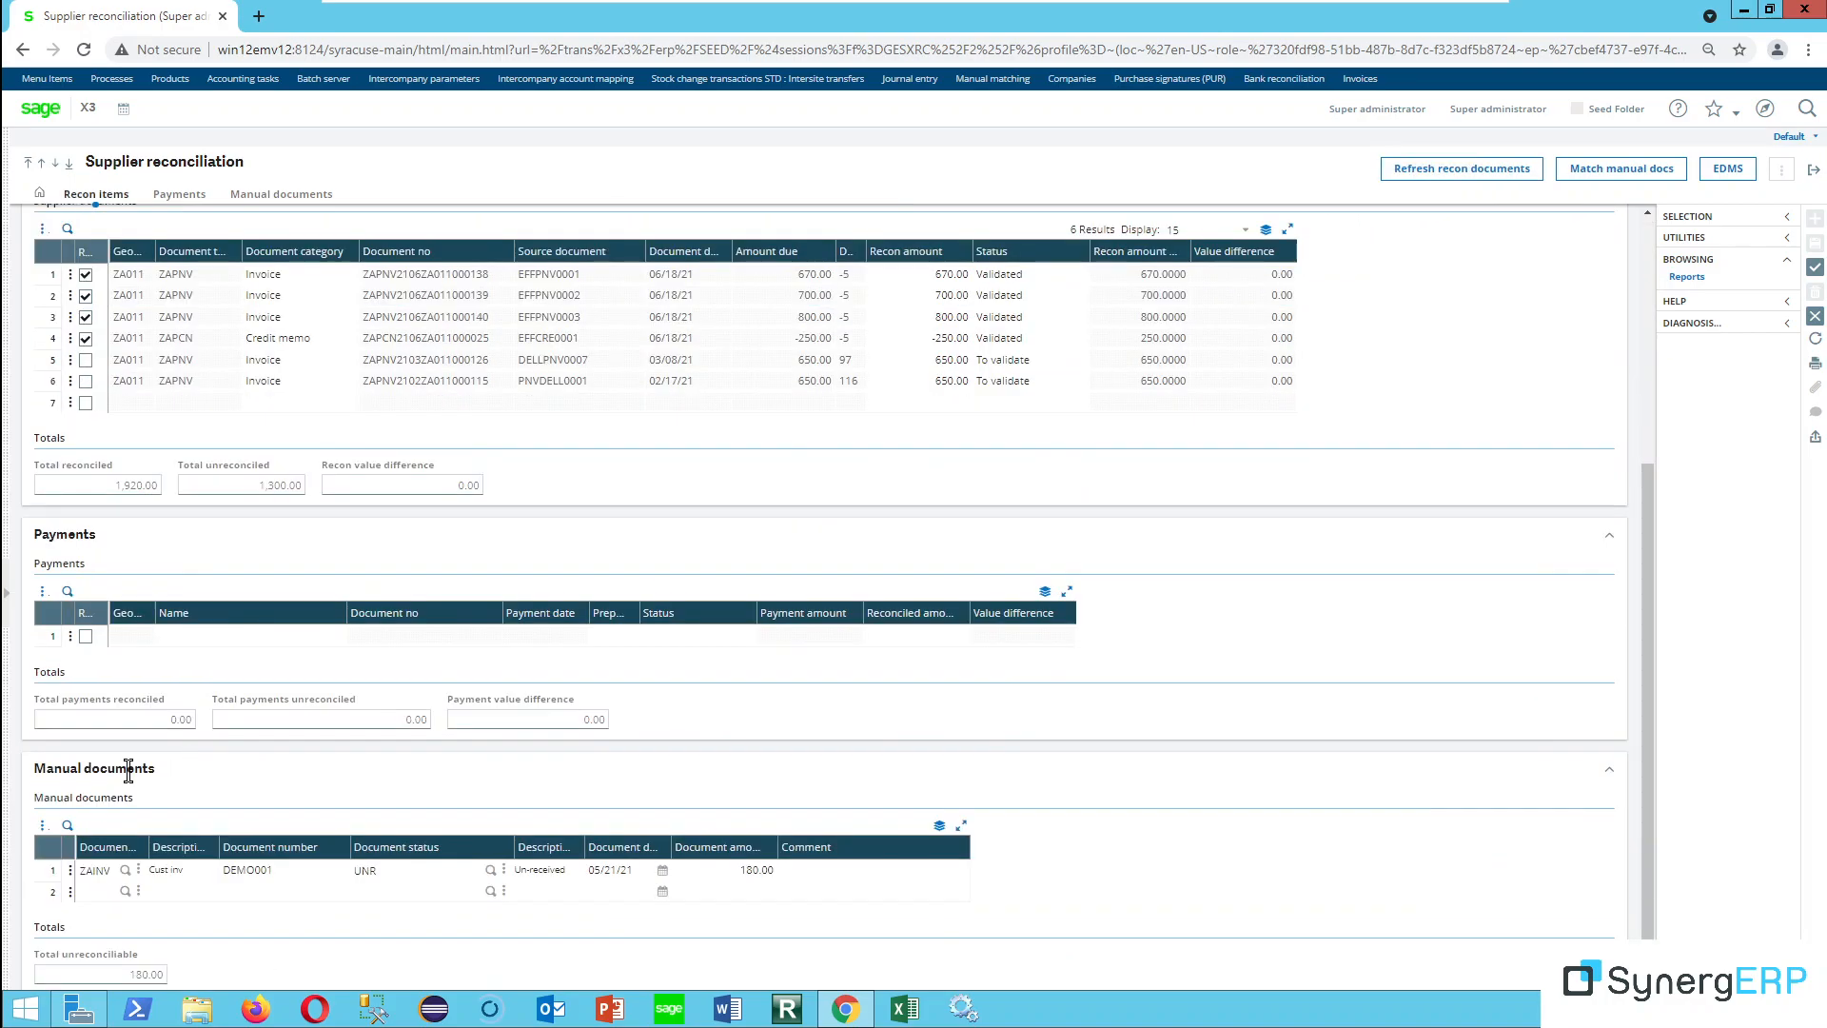
{"action": "left_click", "coordinate": [69, 870]}
{"action": "scroll", "coordinate": [282, 586], "scroll_direction": "up", "scroll_amount": 2}
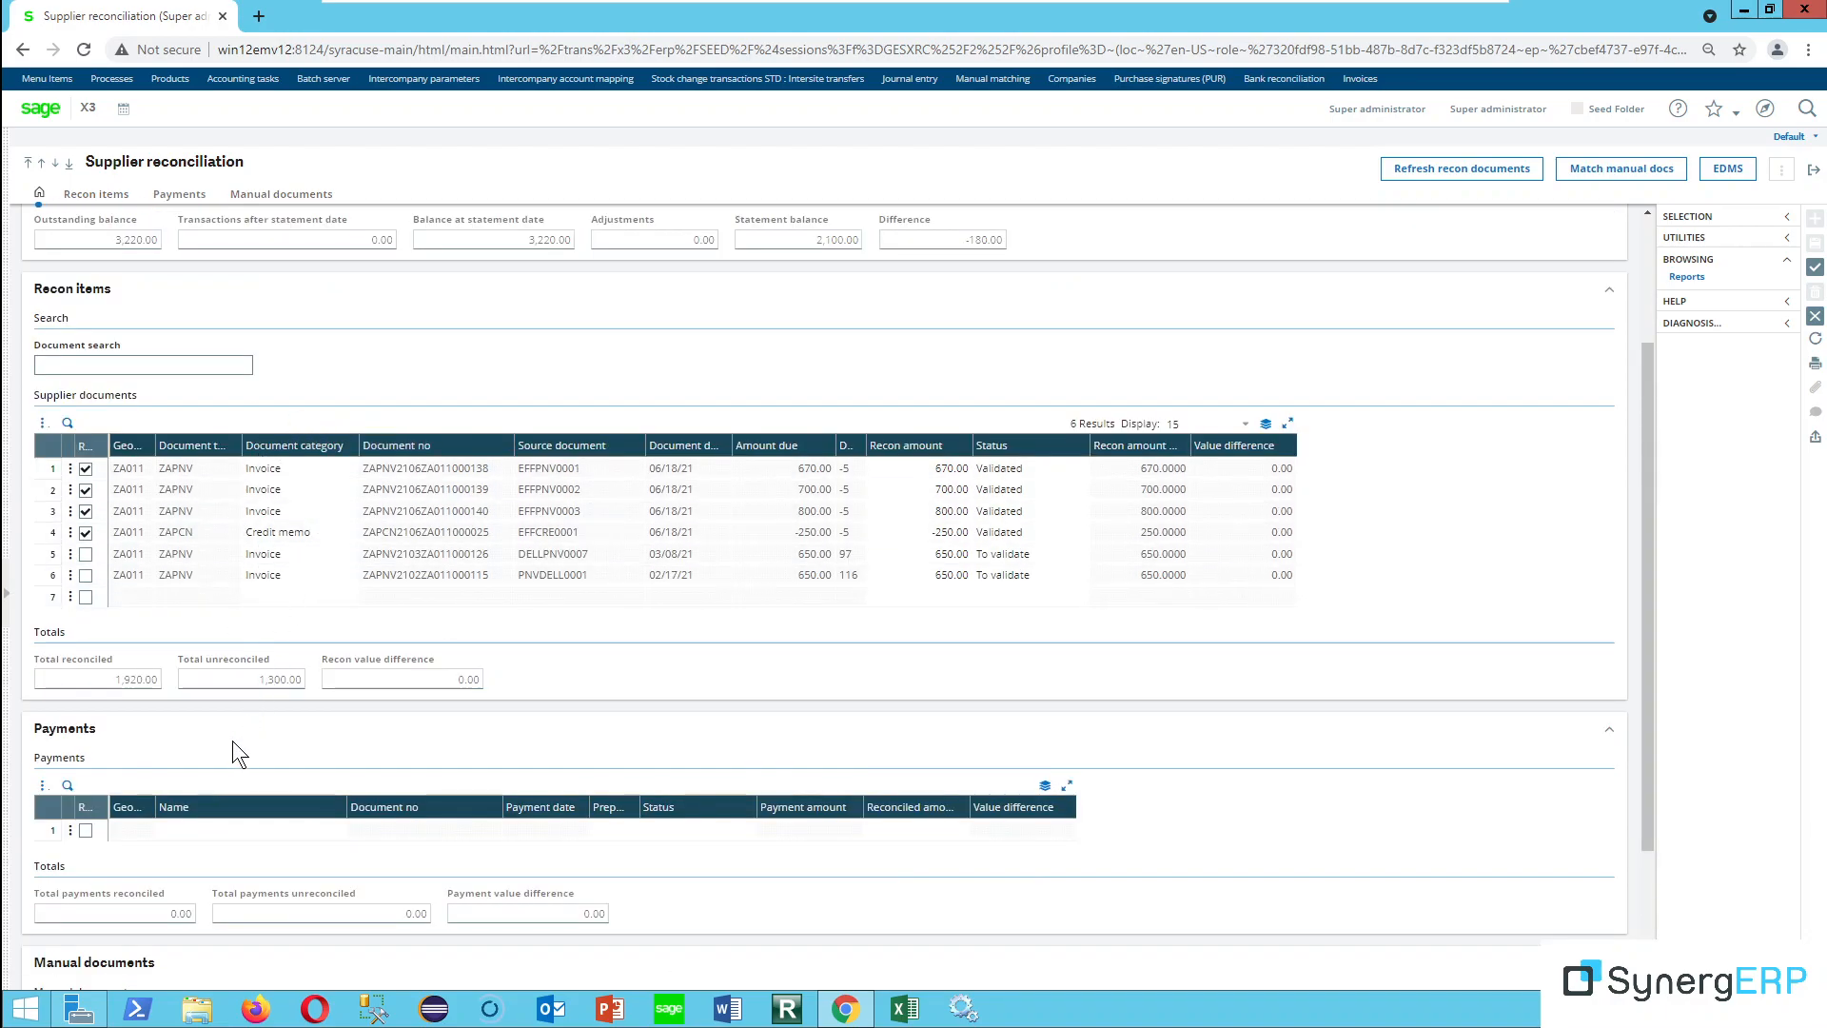
{"action": "scroll", "coordinate": [236, 744], "scroll_direction": "down", "scroll_amount": 1}
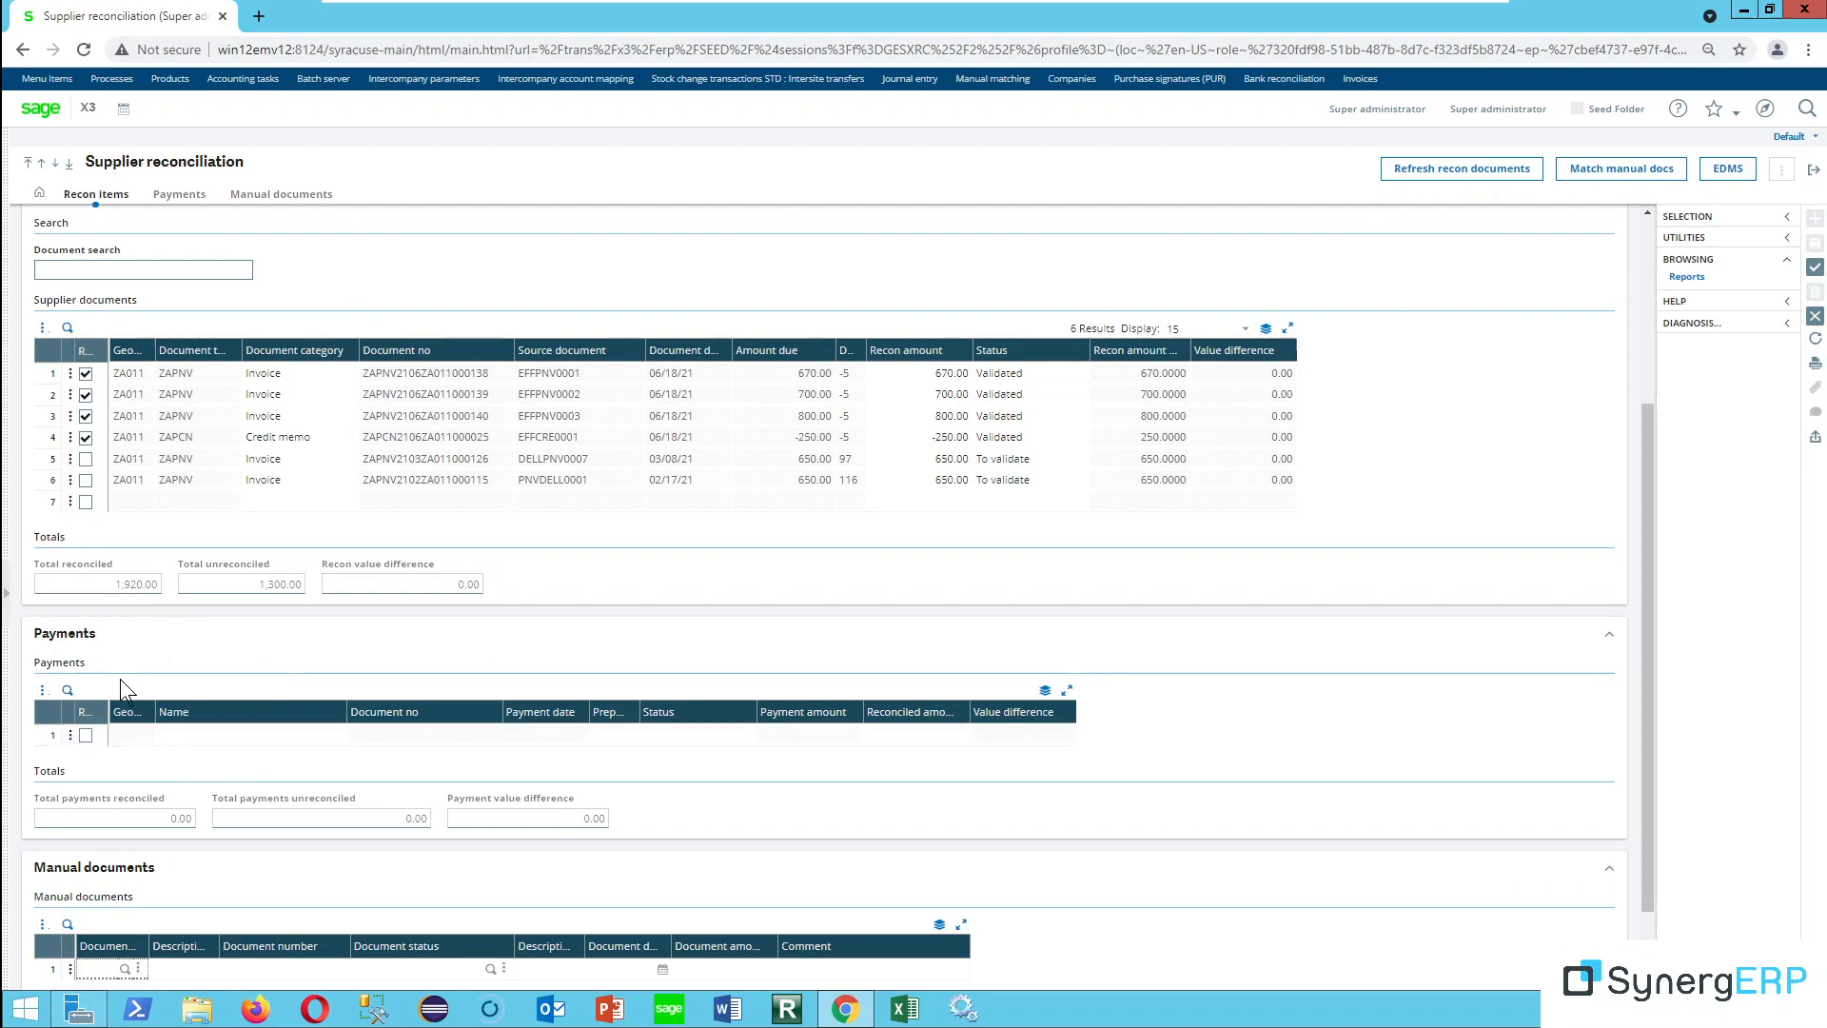
Exclude the EFFCRE0001 credit memo from the reconciliation and include it again
{"action": "scroll", "coordinate": [612, 638], "scroll_direction": "up", "scroll_amount": 3}
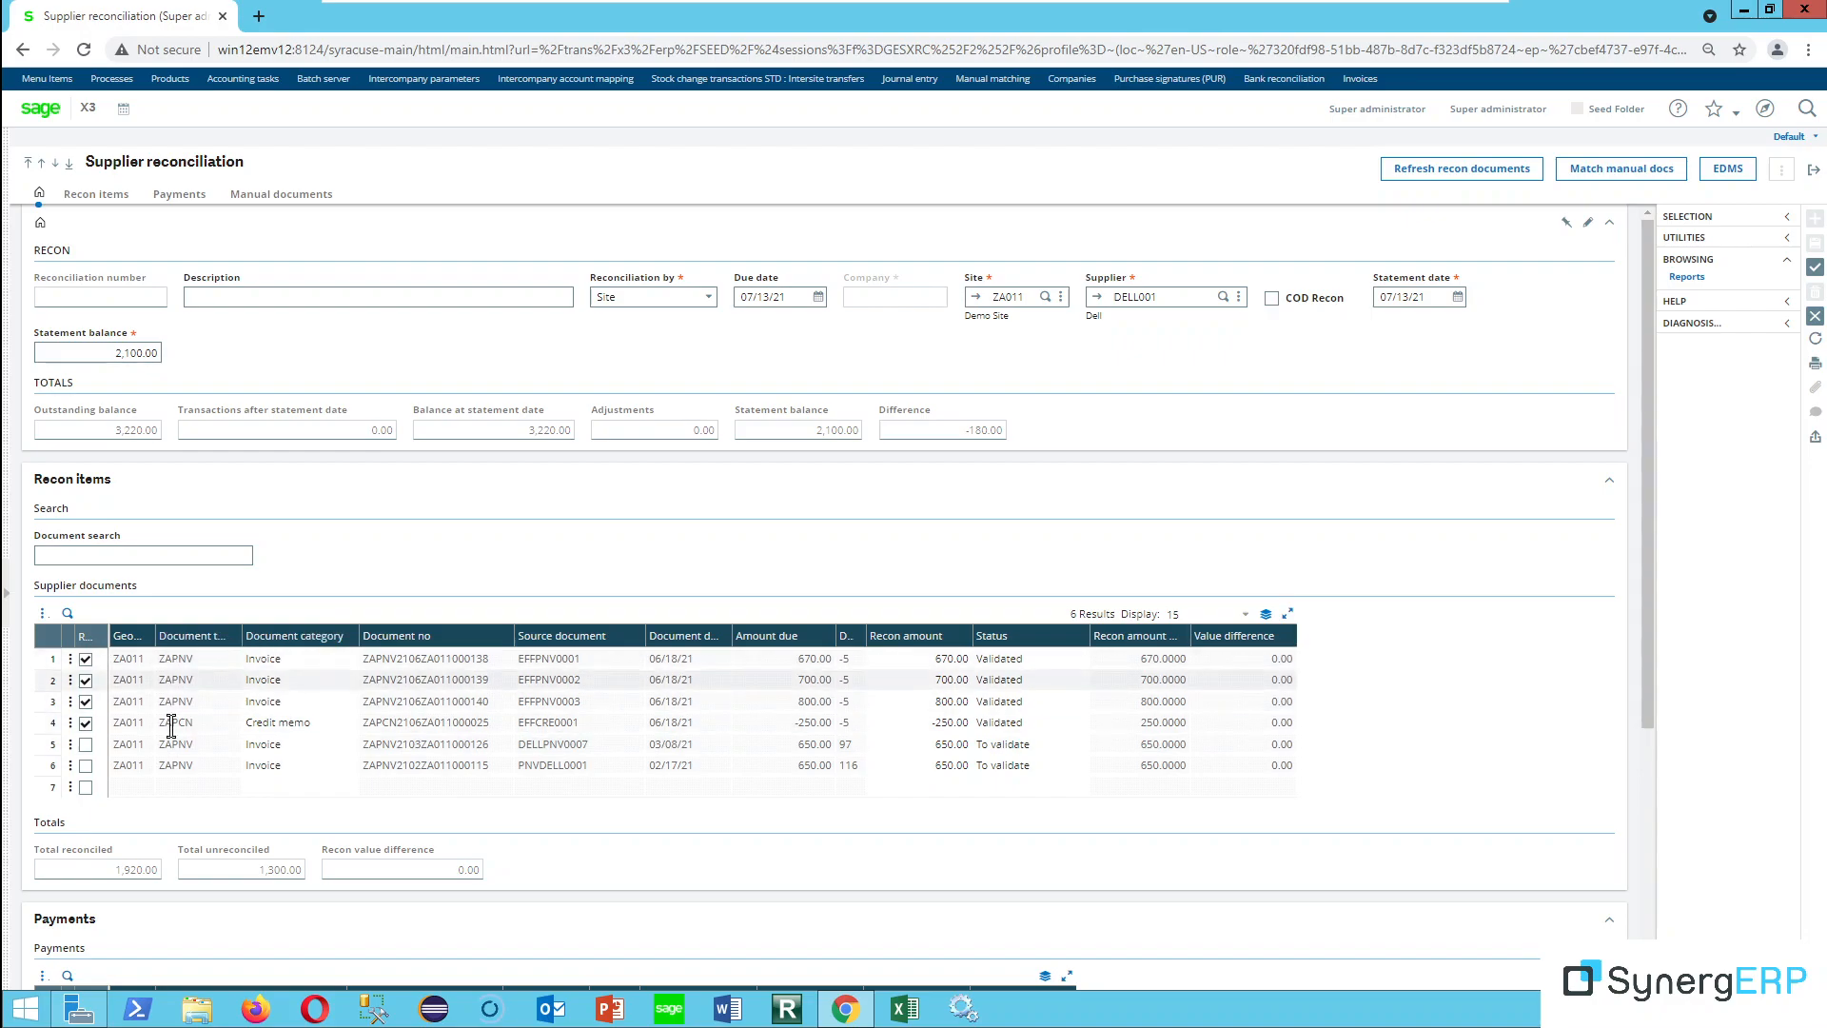
{"action": "left_click", "coordinate": [86, 723]}
{"action": "left_click", "coordinate": [86, 723]}
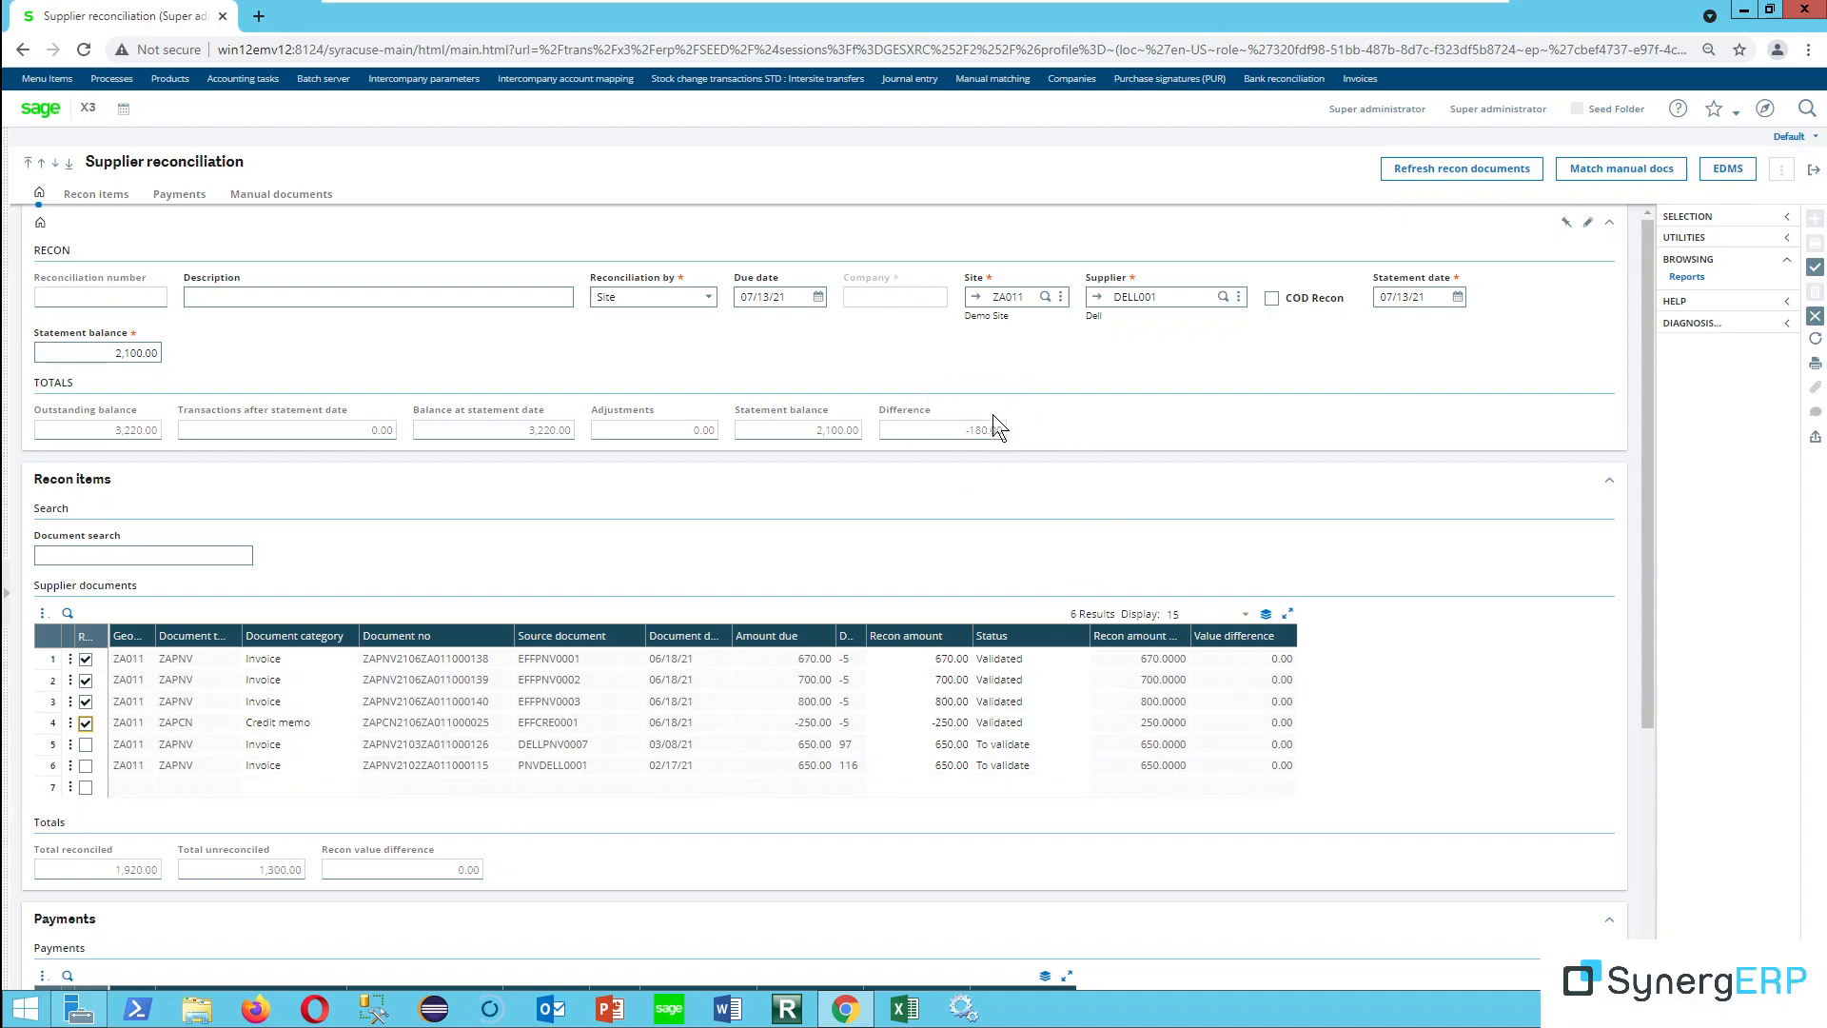
Start a manual document line with the document type ZAINV, found by filtering the document type list
{"action": "scroll", "coordinate": [526, 523], "scroll_direction": "down", "scroll_amount": 4}
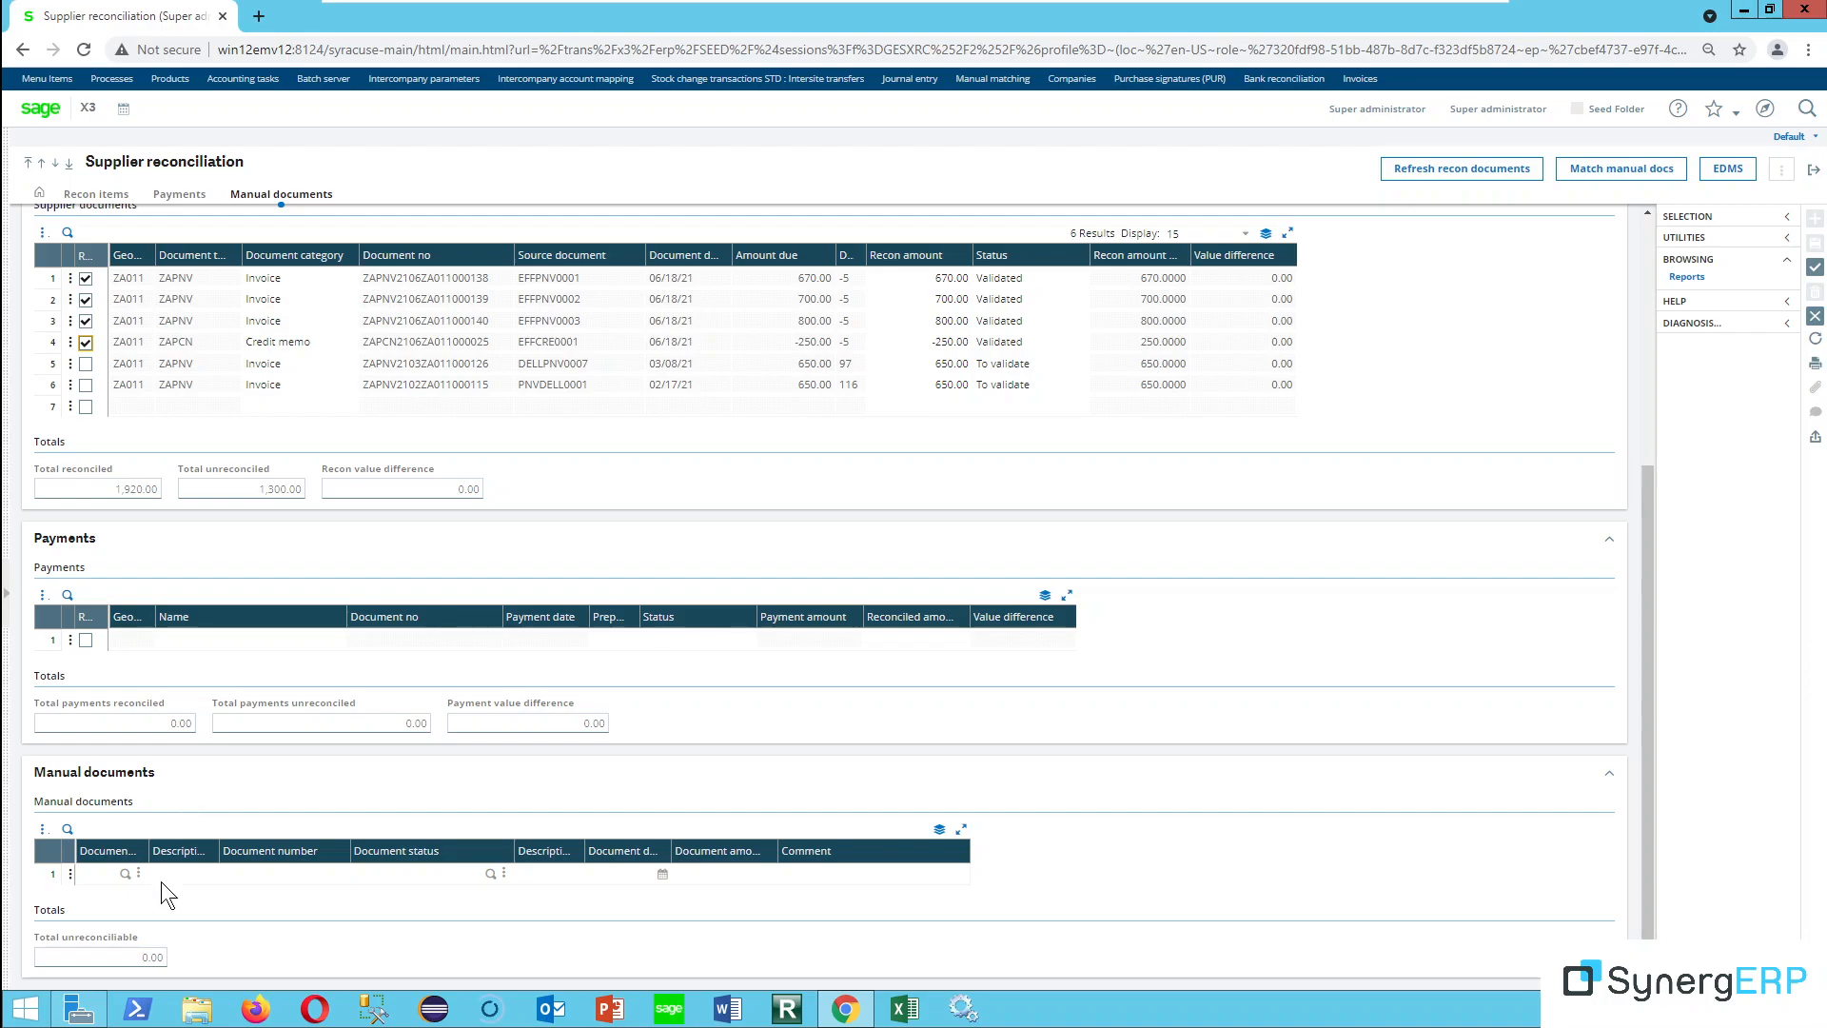
{"action": "left_click", "coordinate": [86, 874]}
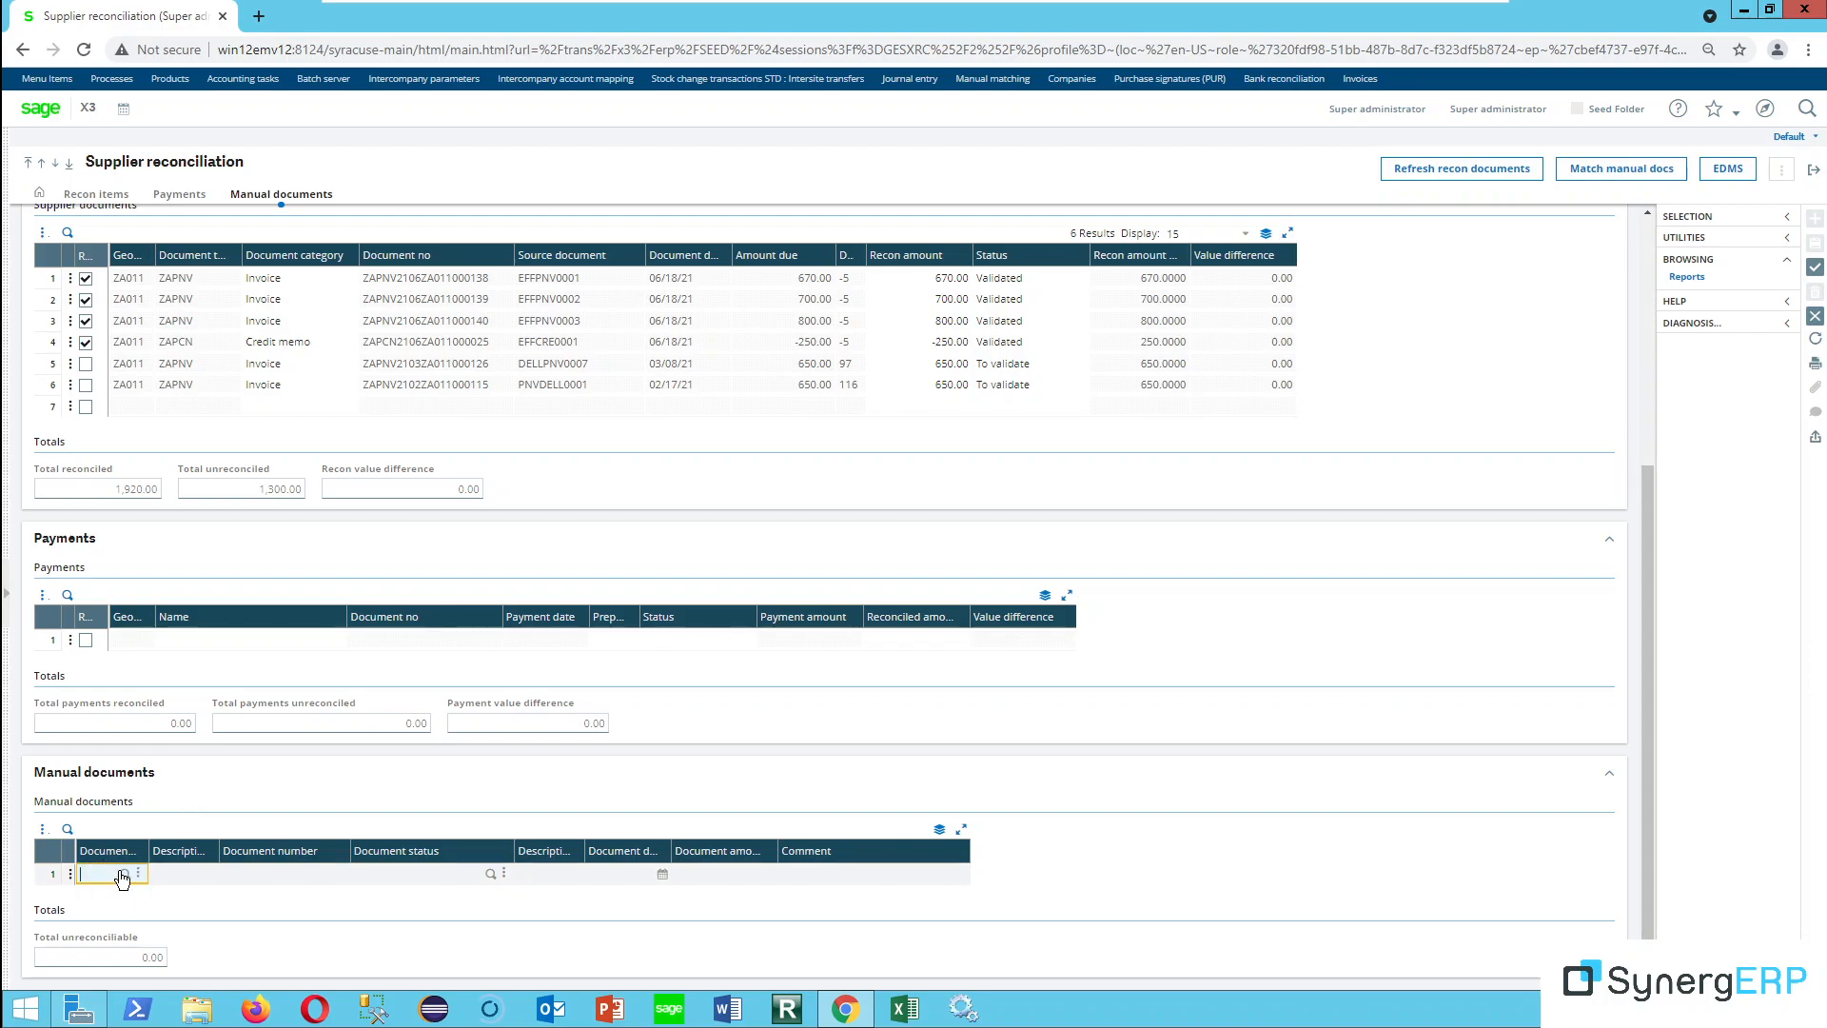
{"action": "left_click", "coordinate": [126, 874]}
{"action": "left_click", "coordinate": [748, 234]}
{"action": "type", "text": "zainv"}
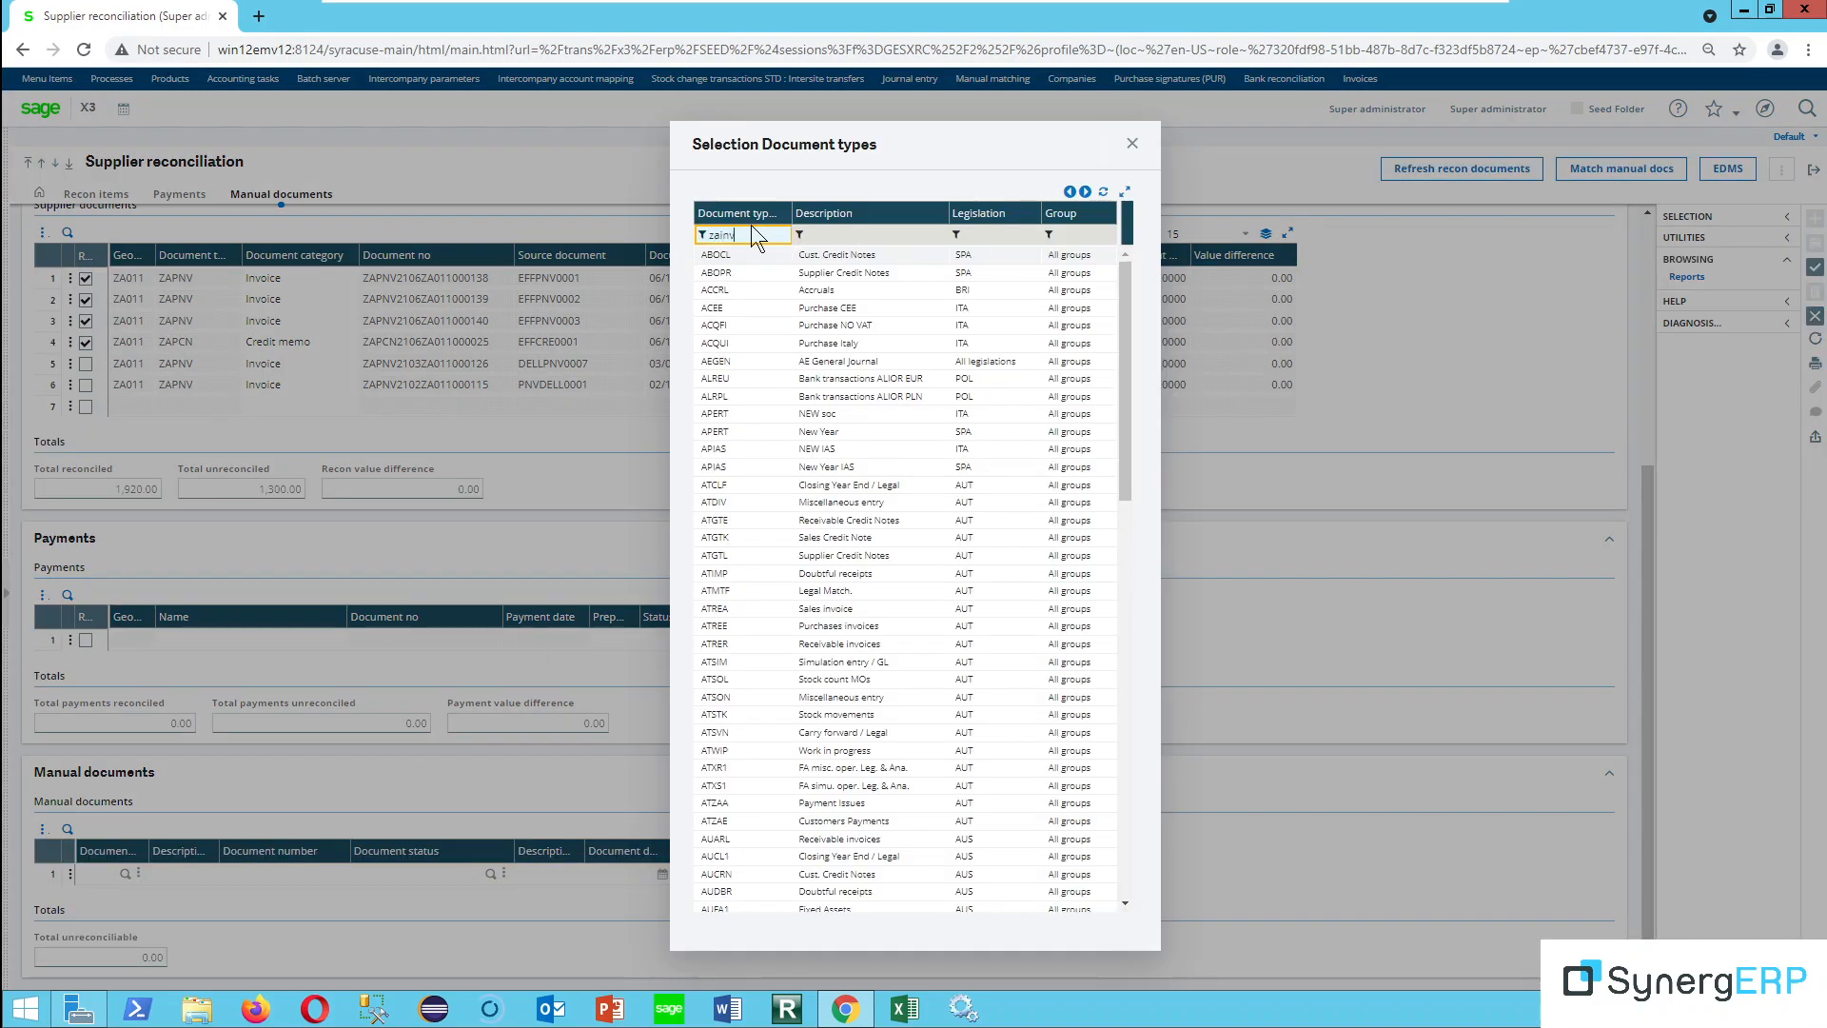
{"action": "key", "text": "Tab"}
{"action": "left_click", "coordinate": [832, 257]}
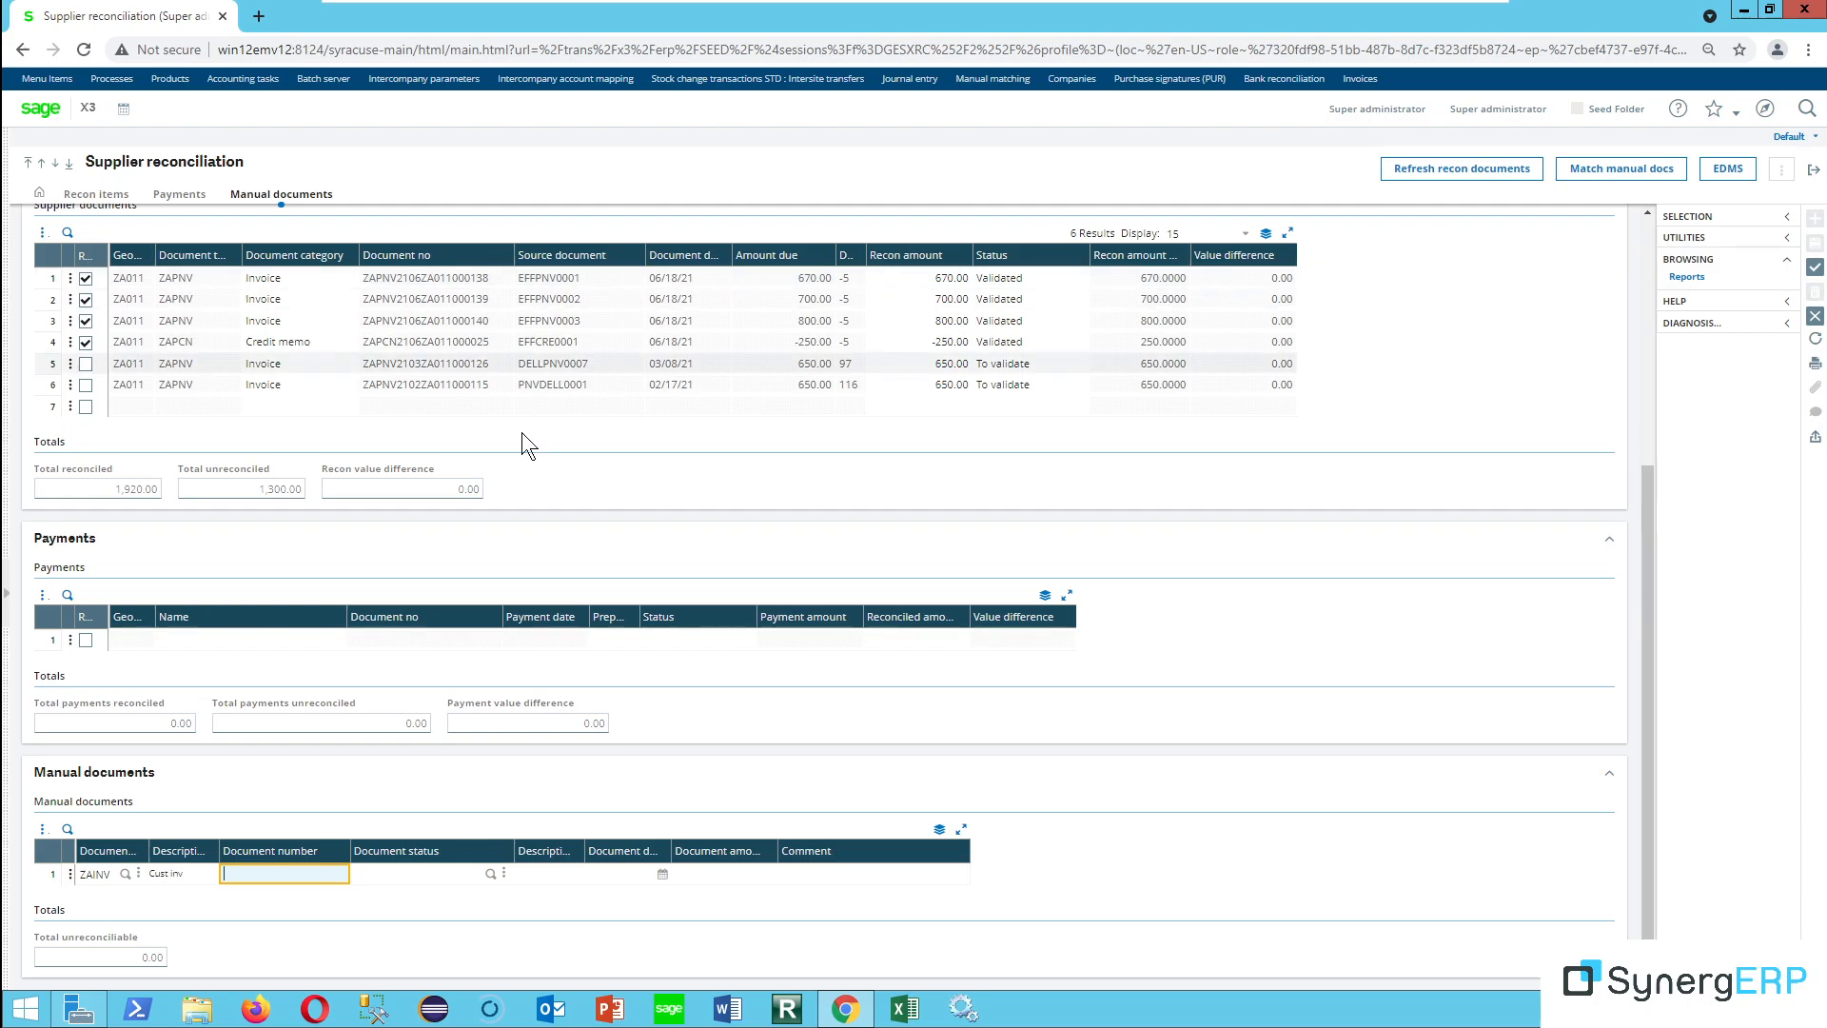
Give the manual document the number Demo001 and the status UNR (Un-received)
{"action": "type", "text": "De"}
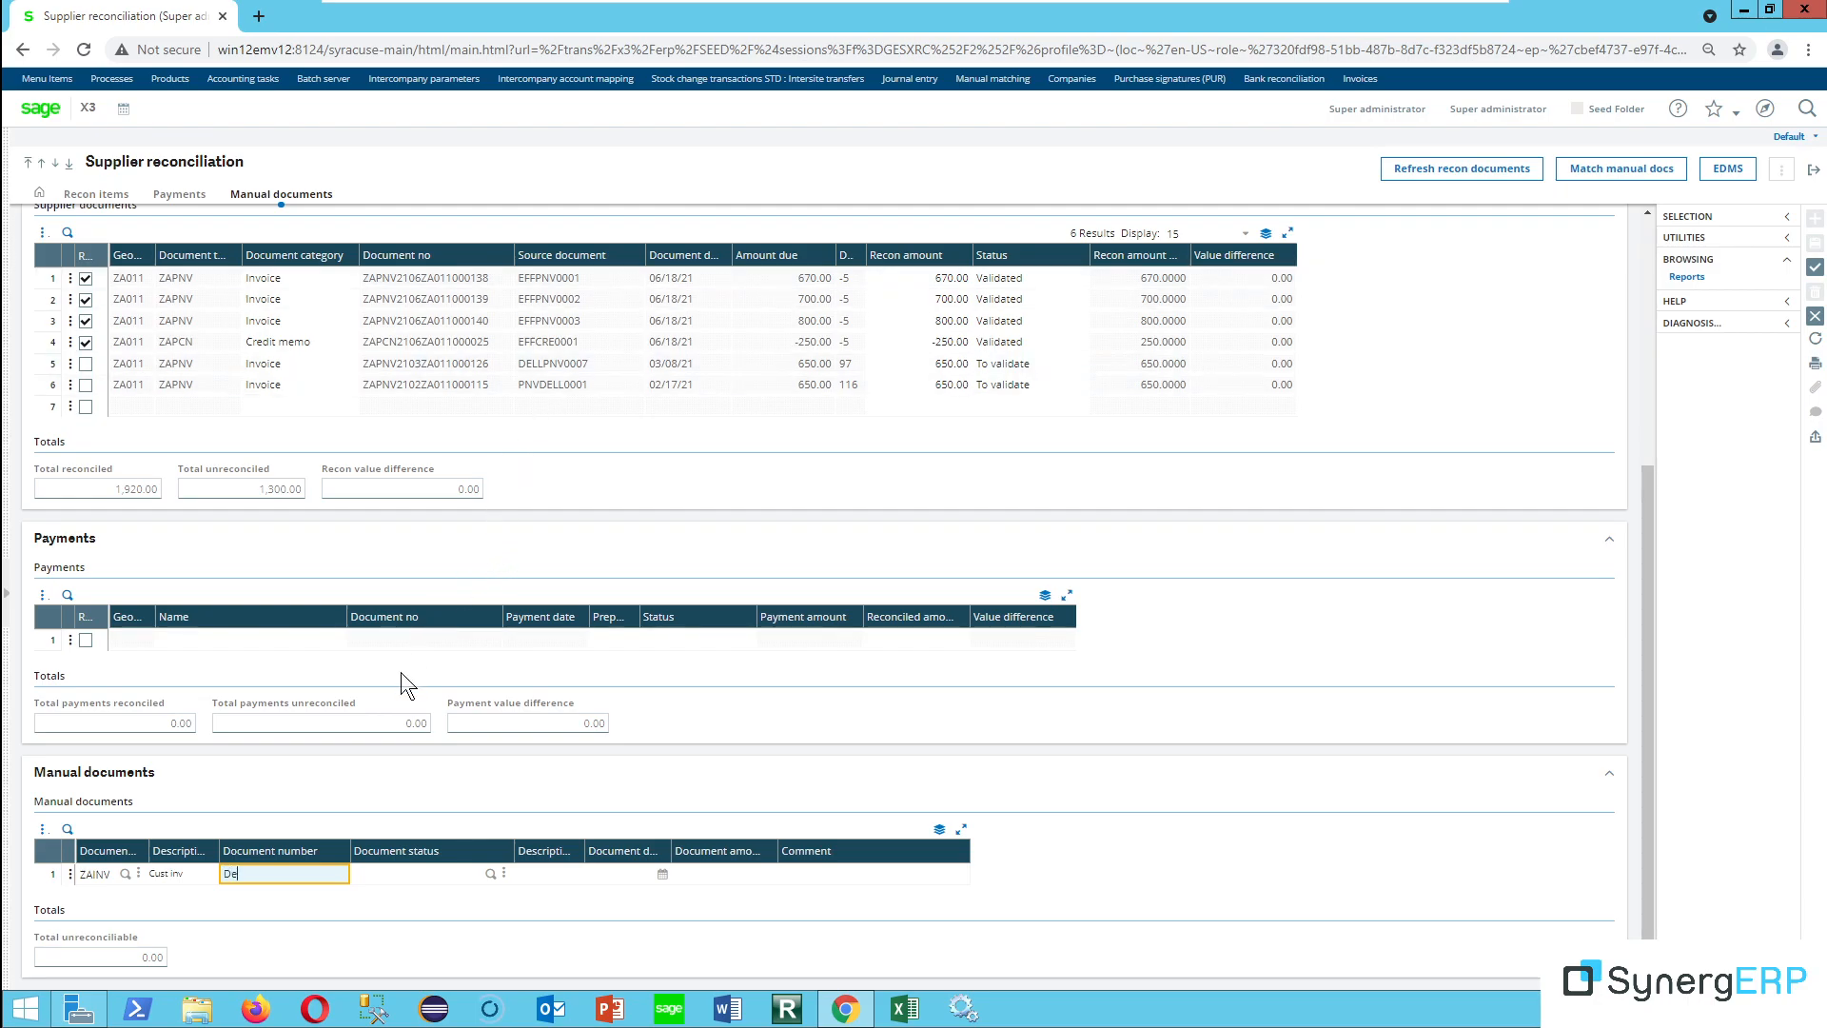
{"action": "type", "text": "mo001"}
{"action": "key", "text": "Tab"}
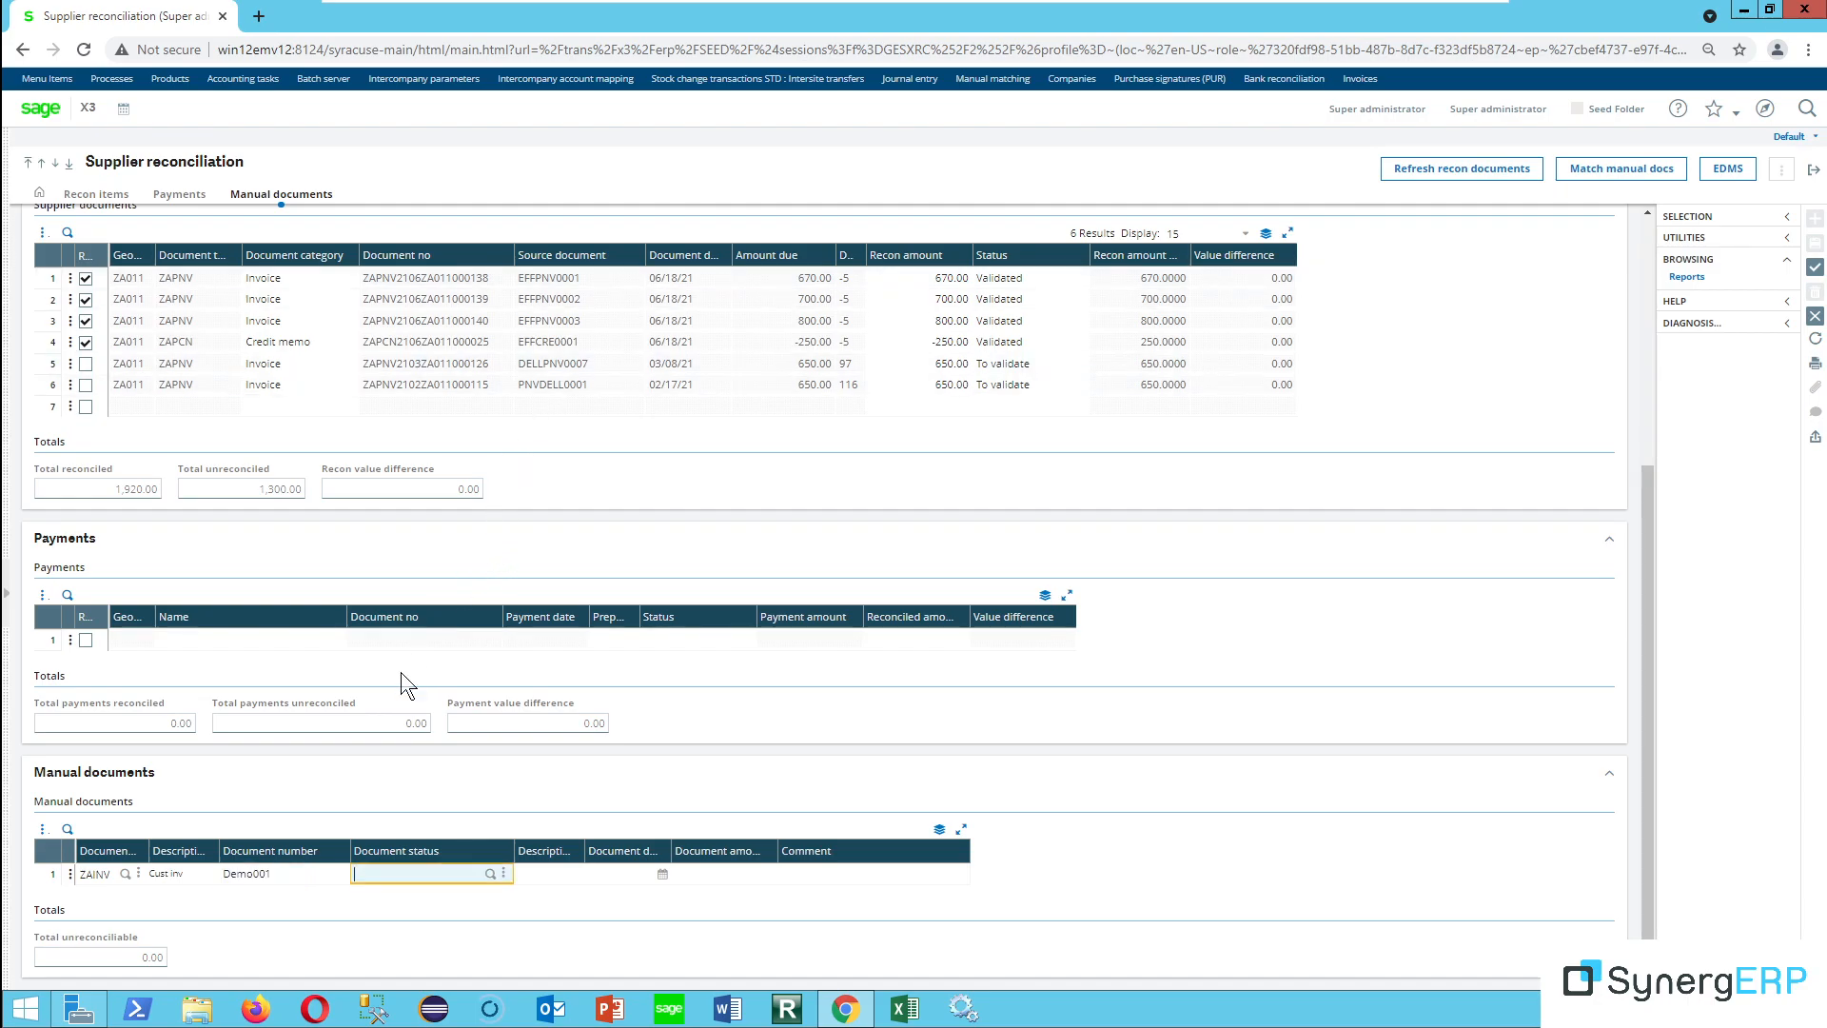
{"action": "type", "text": "UN"}
{"action": "key", "text": "Tab"}
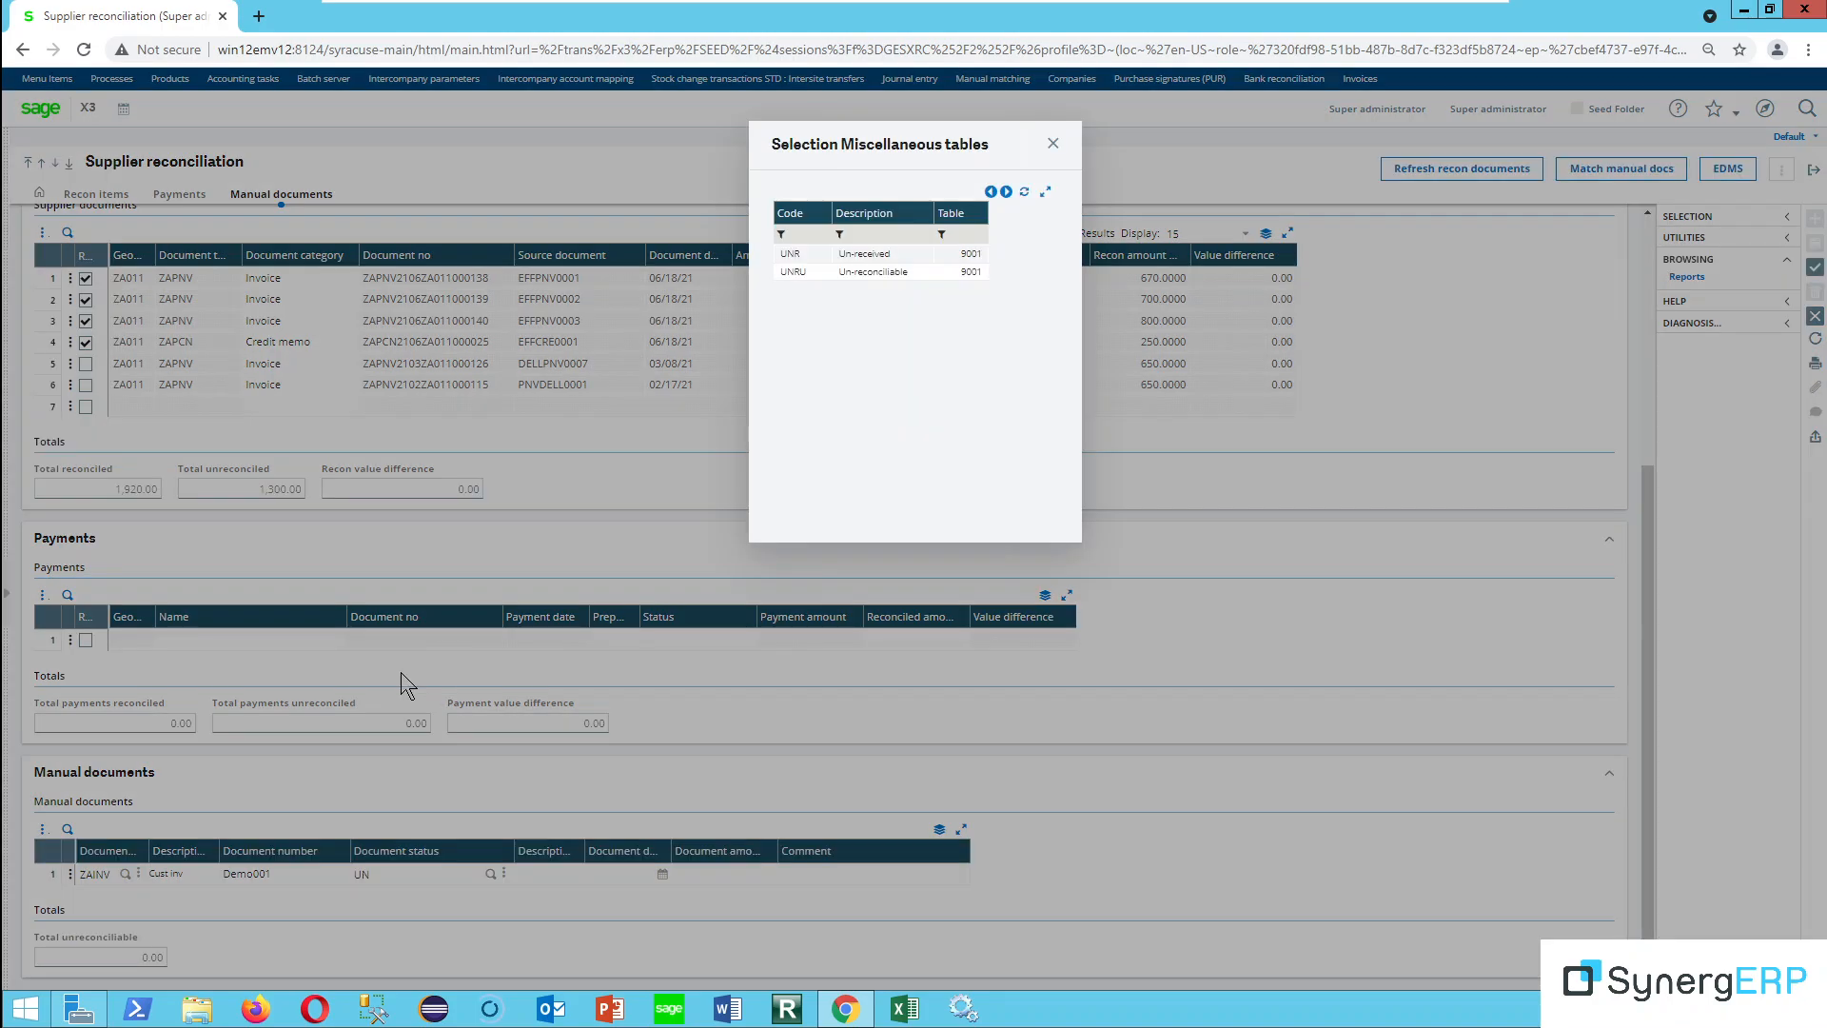
{"action": "left_click", "coordinate": [890, 255]}
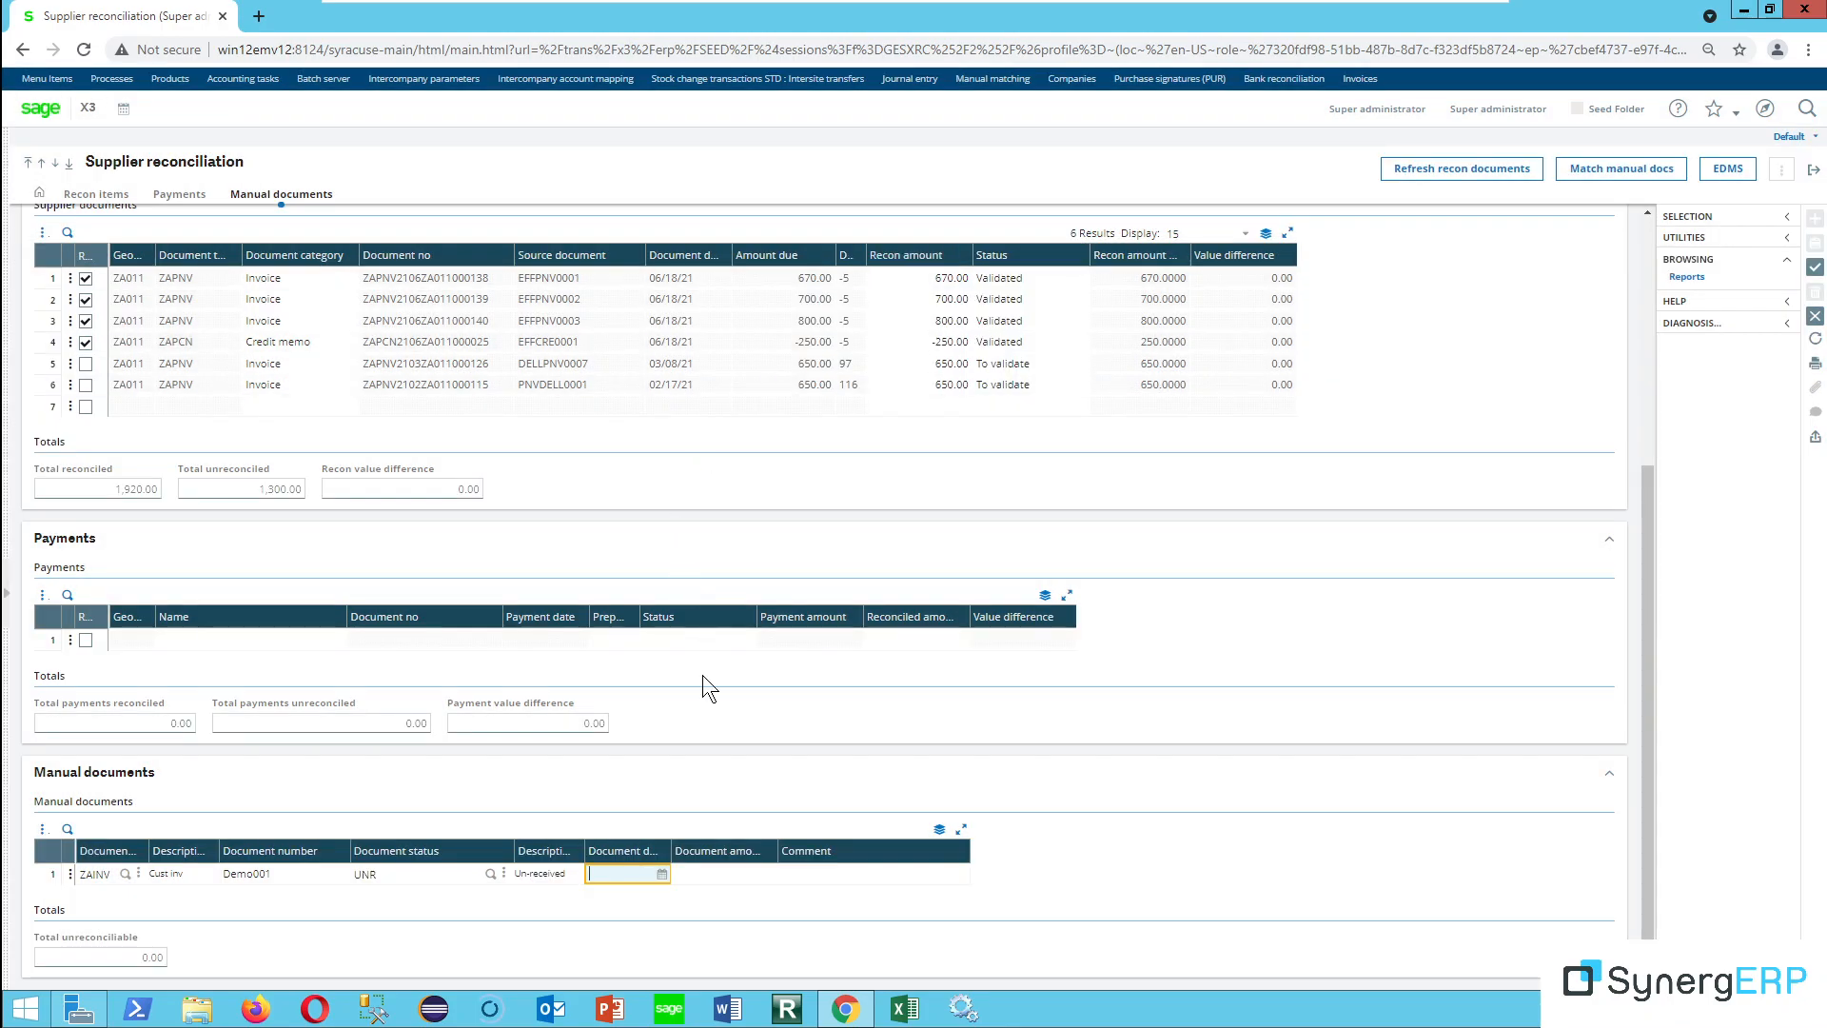
Date the manual document 07/13/21 and set its amount to 180
{"action": "type", "text": "13"}
{"action": "key", "text": "Tab"}
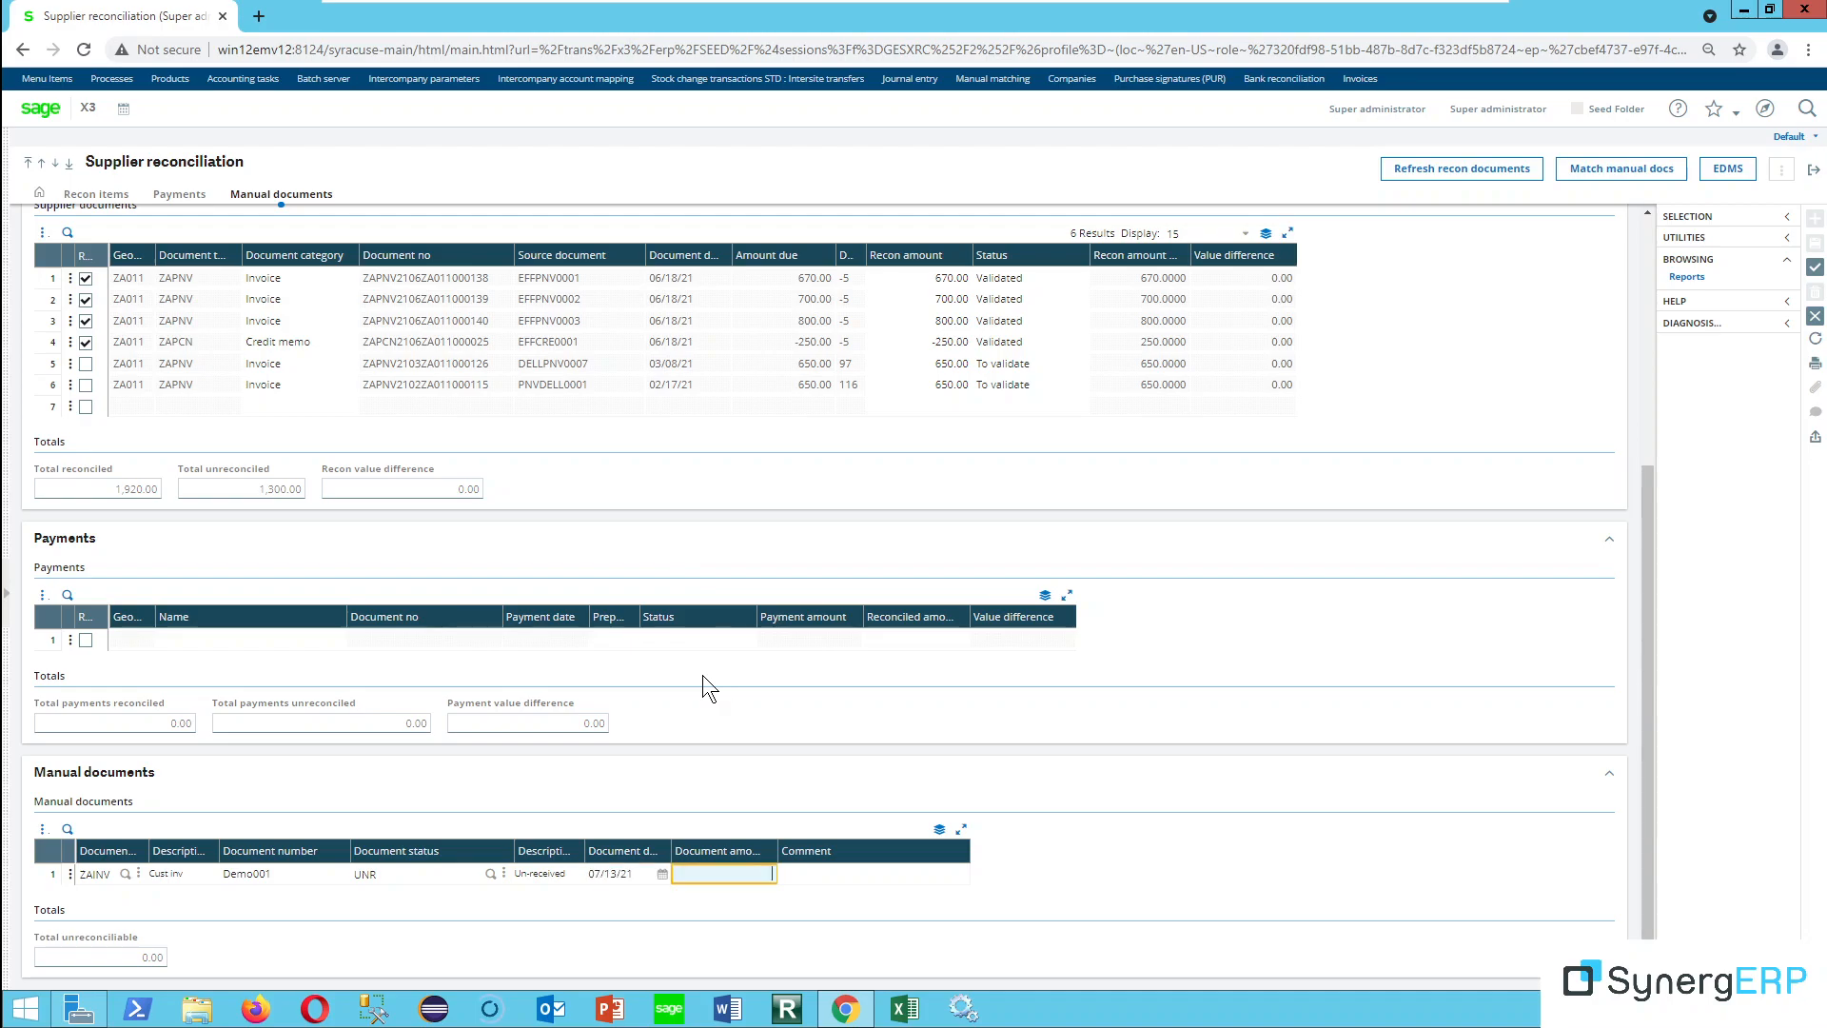
{"action": "scroll", "coordinate": [702, 676], "scroll_direction": "up", "scroll_amount": 3}
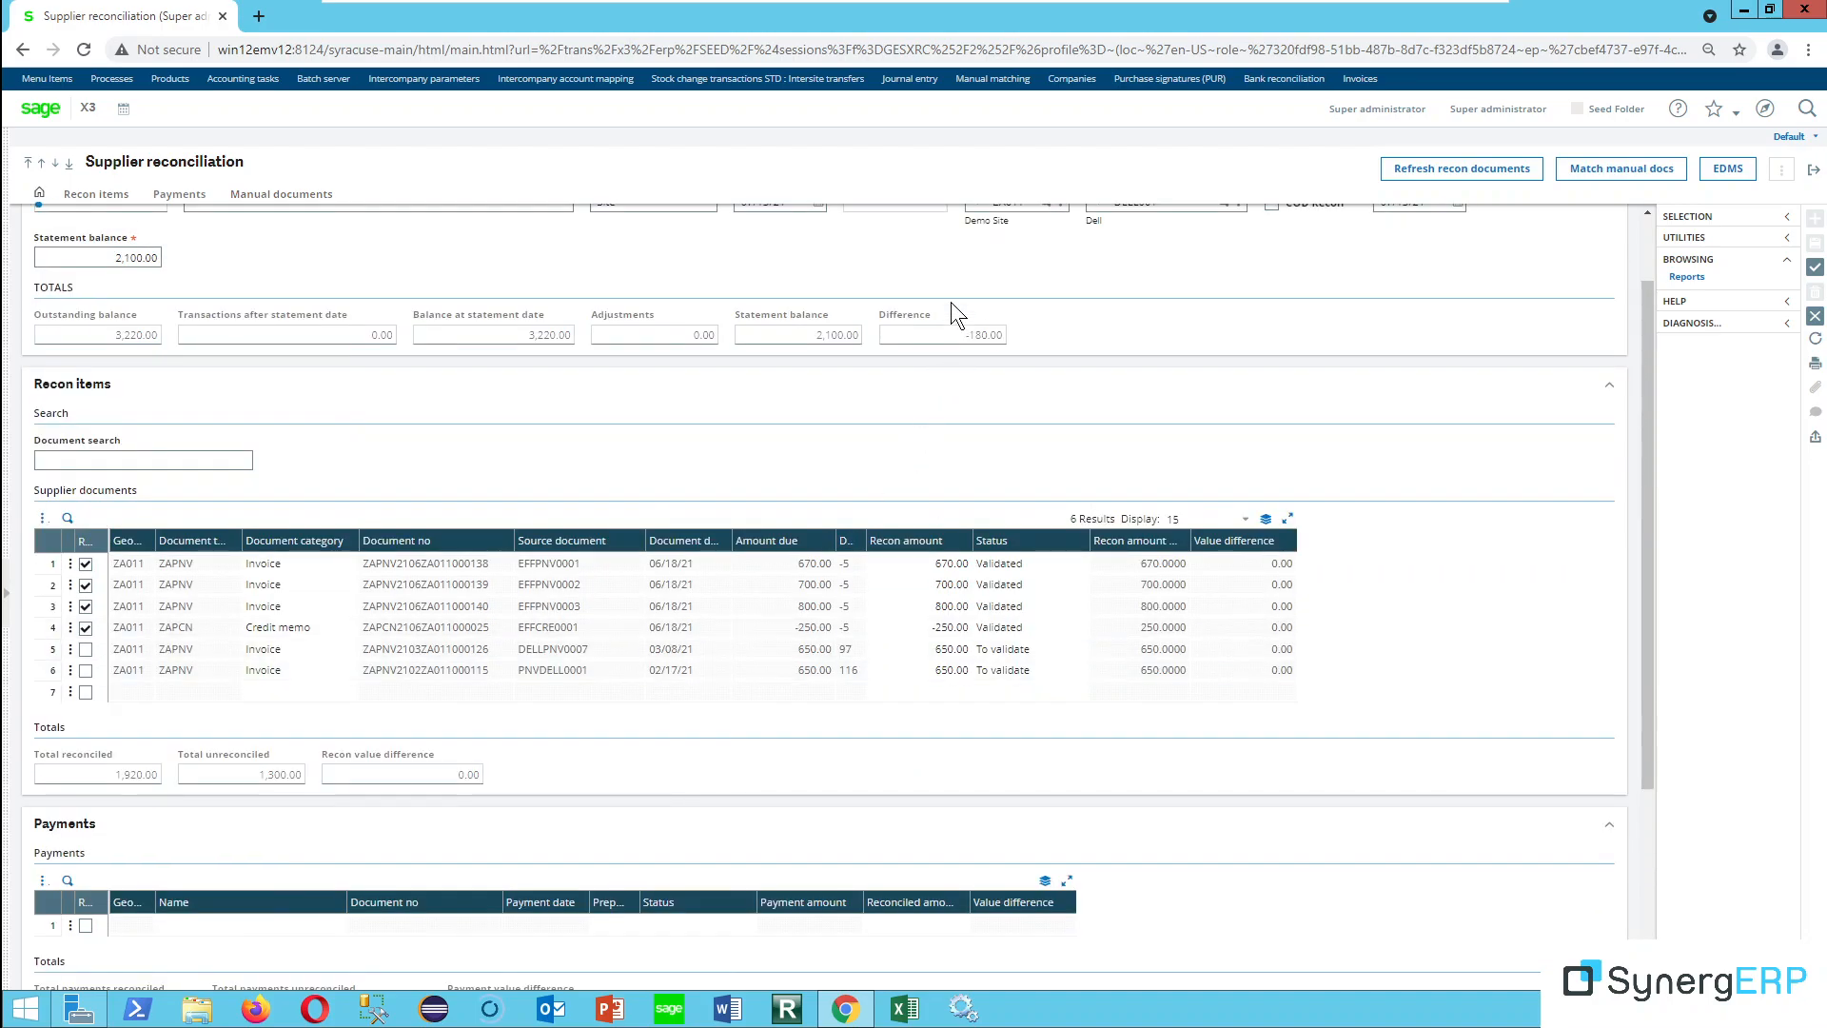
{"action": "scroll", "coordinate": [687, 670], "scroll_direction": "down", "scroll_amount": 3}
{"action": "type", "text": "180"}
{"action": "key", "text": "Tab"}
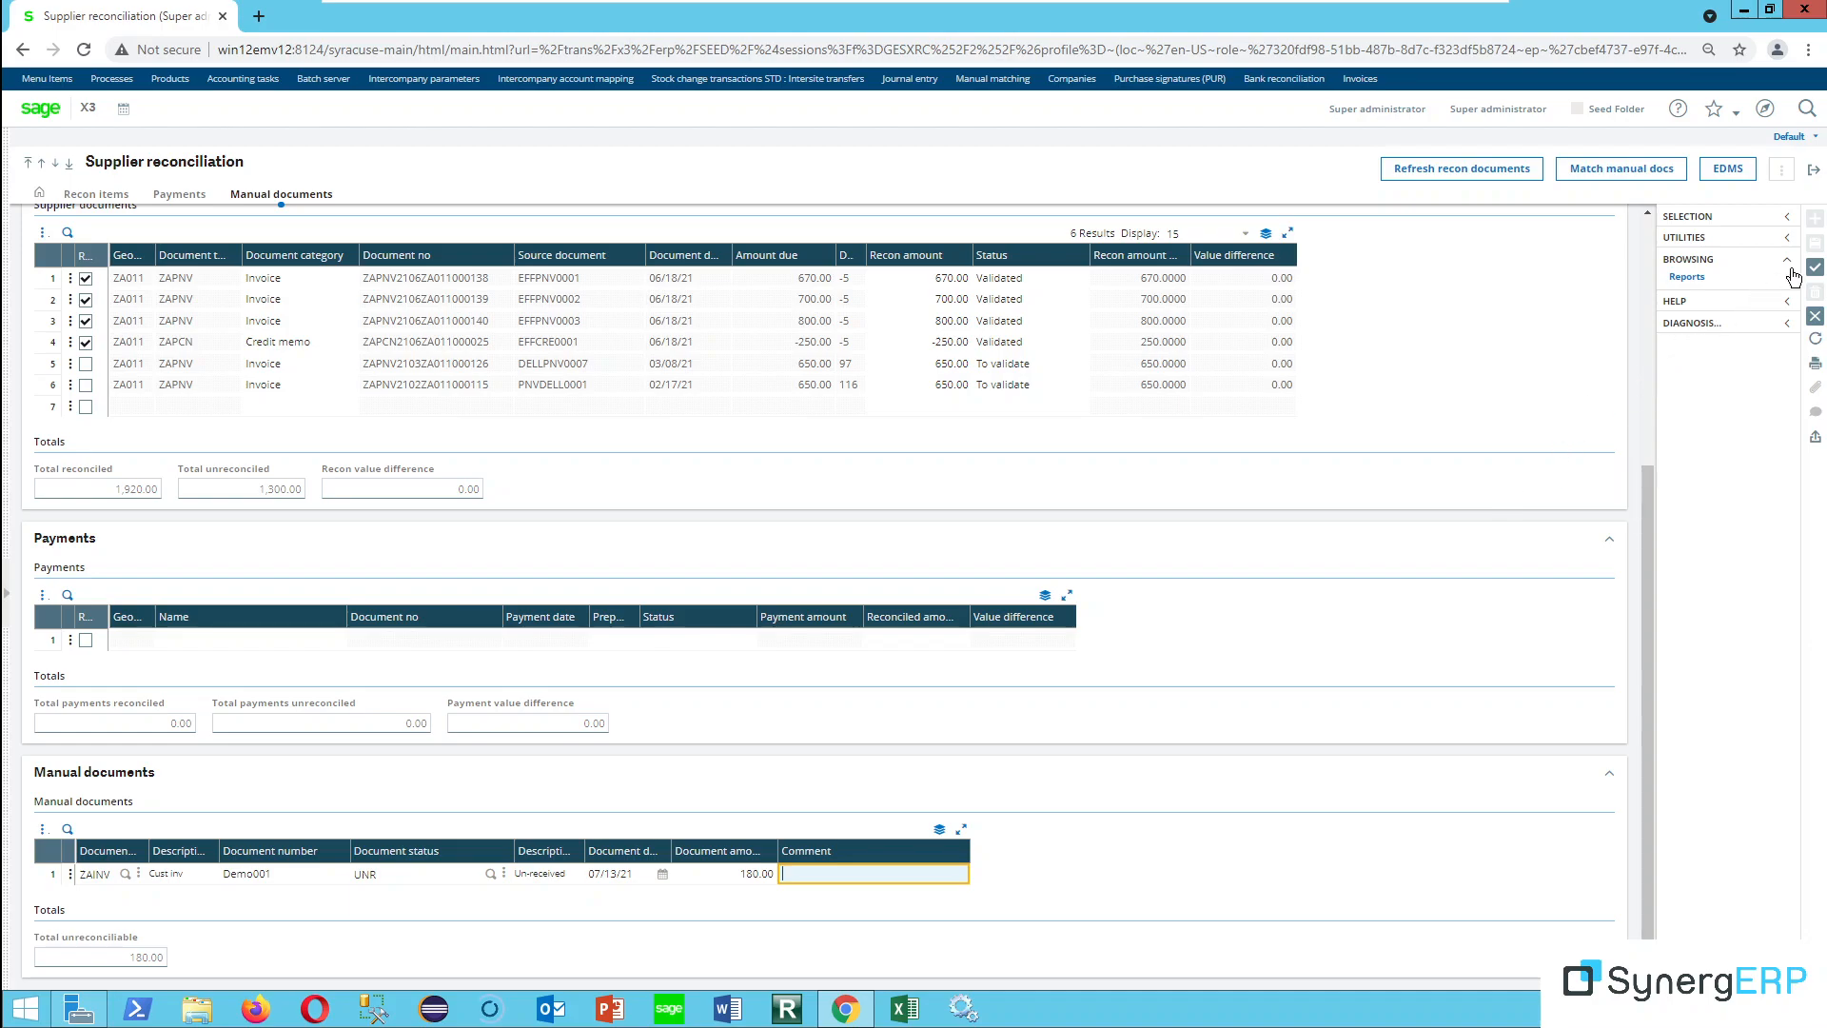
Create the reconciliation record, dismissing the mandatory document type error, and leave the reconciliation screen
{"action": "scroll", "coordinate": [1126, 705], "scroll_direction": "up", "scroll_amount": 5}
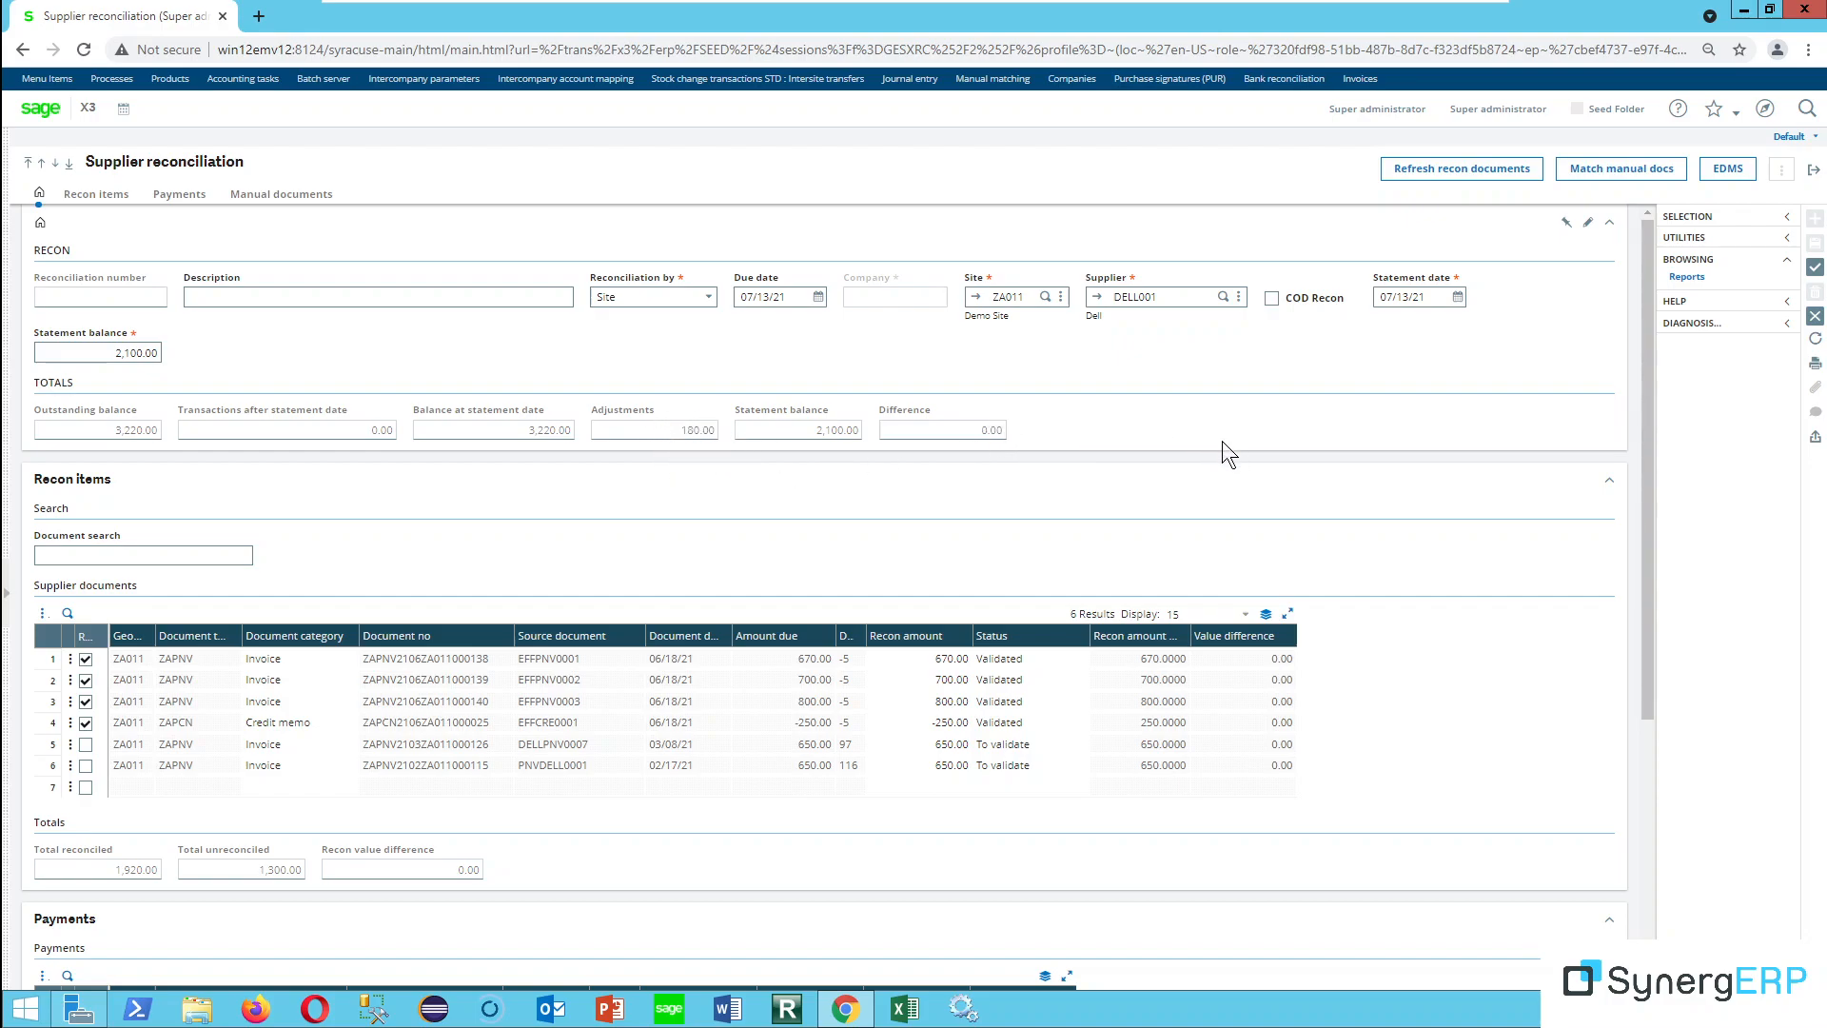
{"action": "left_click", "coordinate": [1815, 268]}
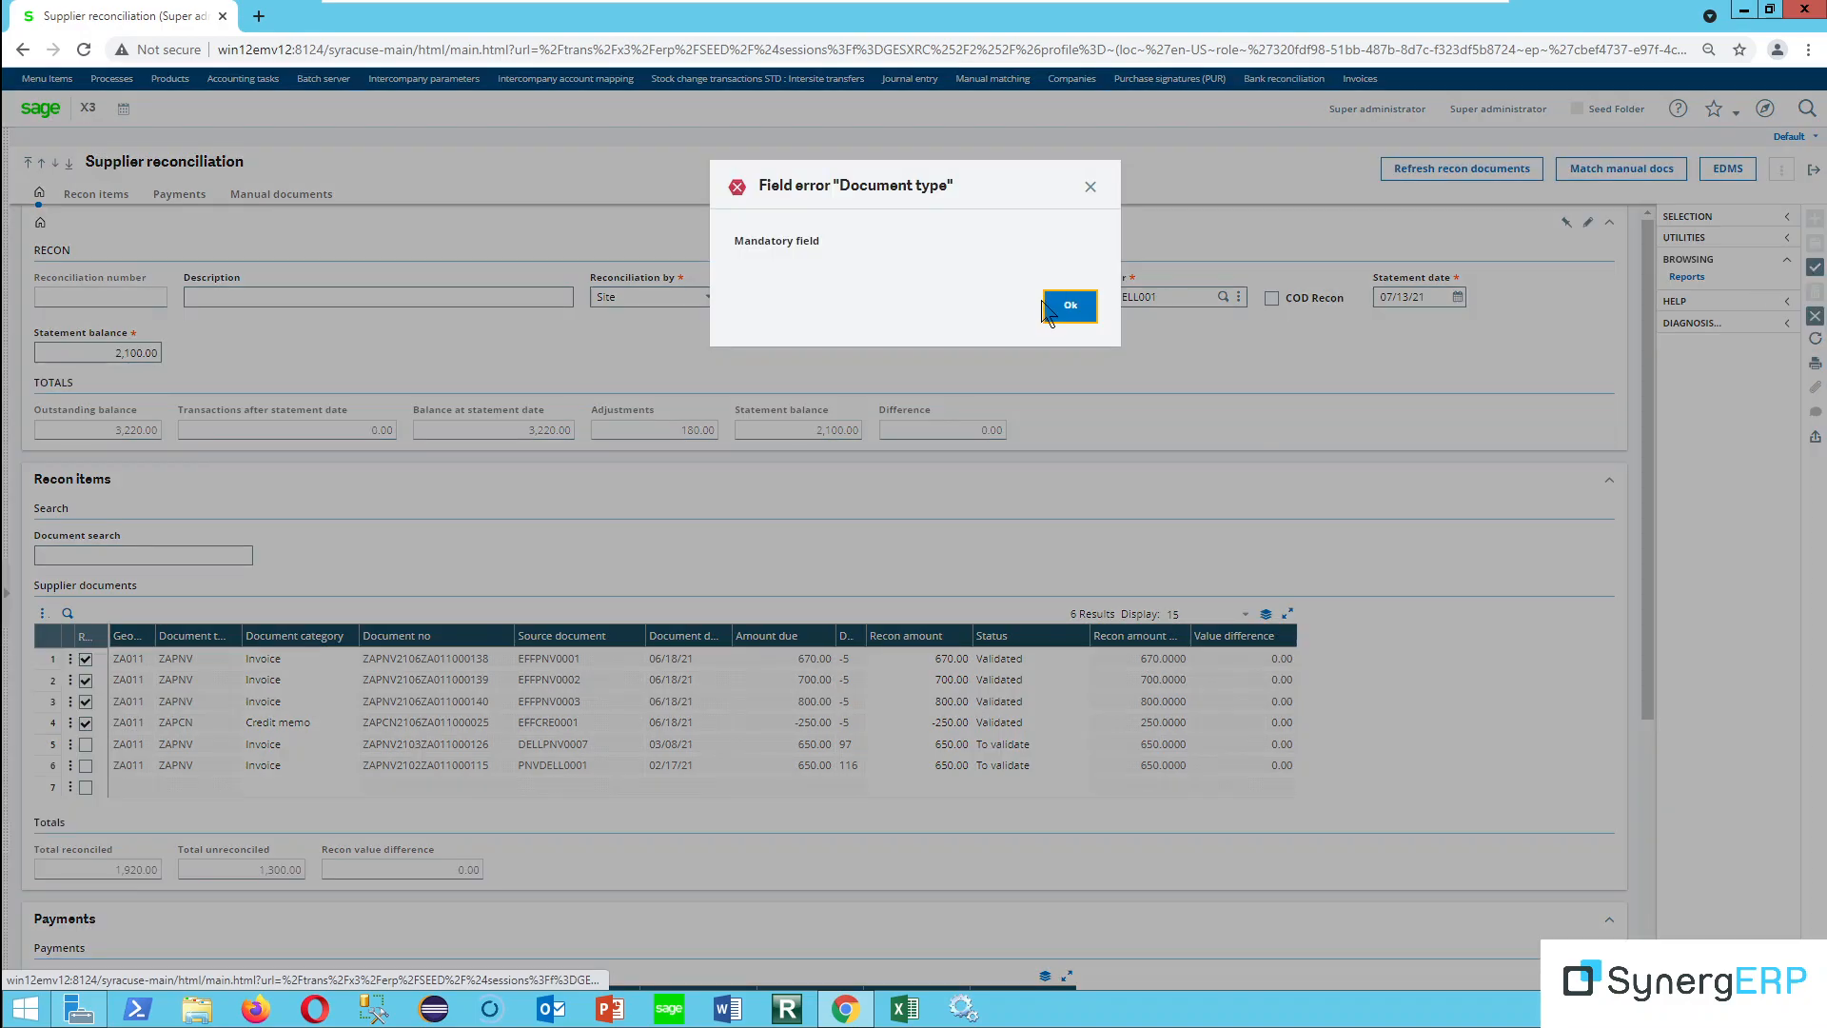
{"action": "left_click", "coordinate": [1069, 305]}
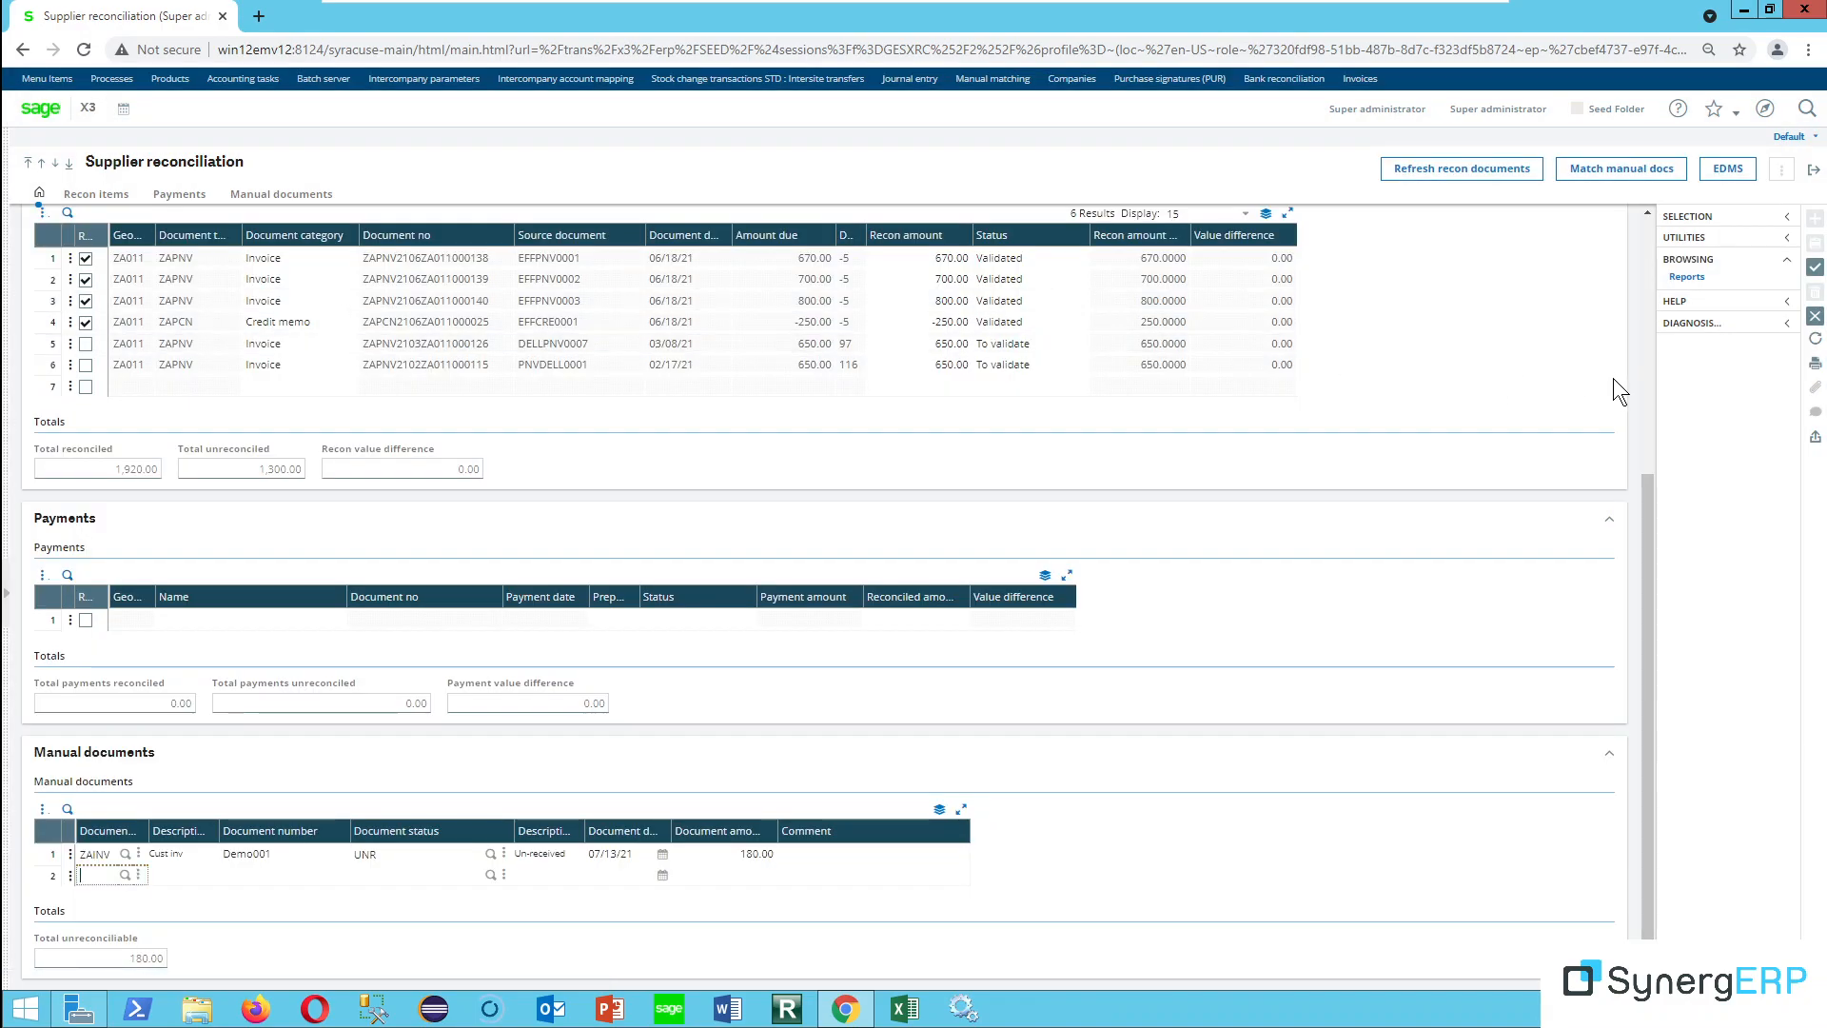
{"action": "left_click", "coordinate": [1815, 267]}
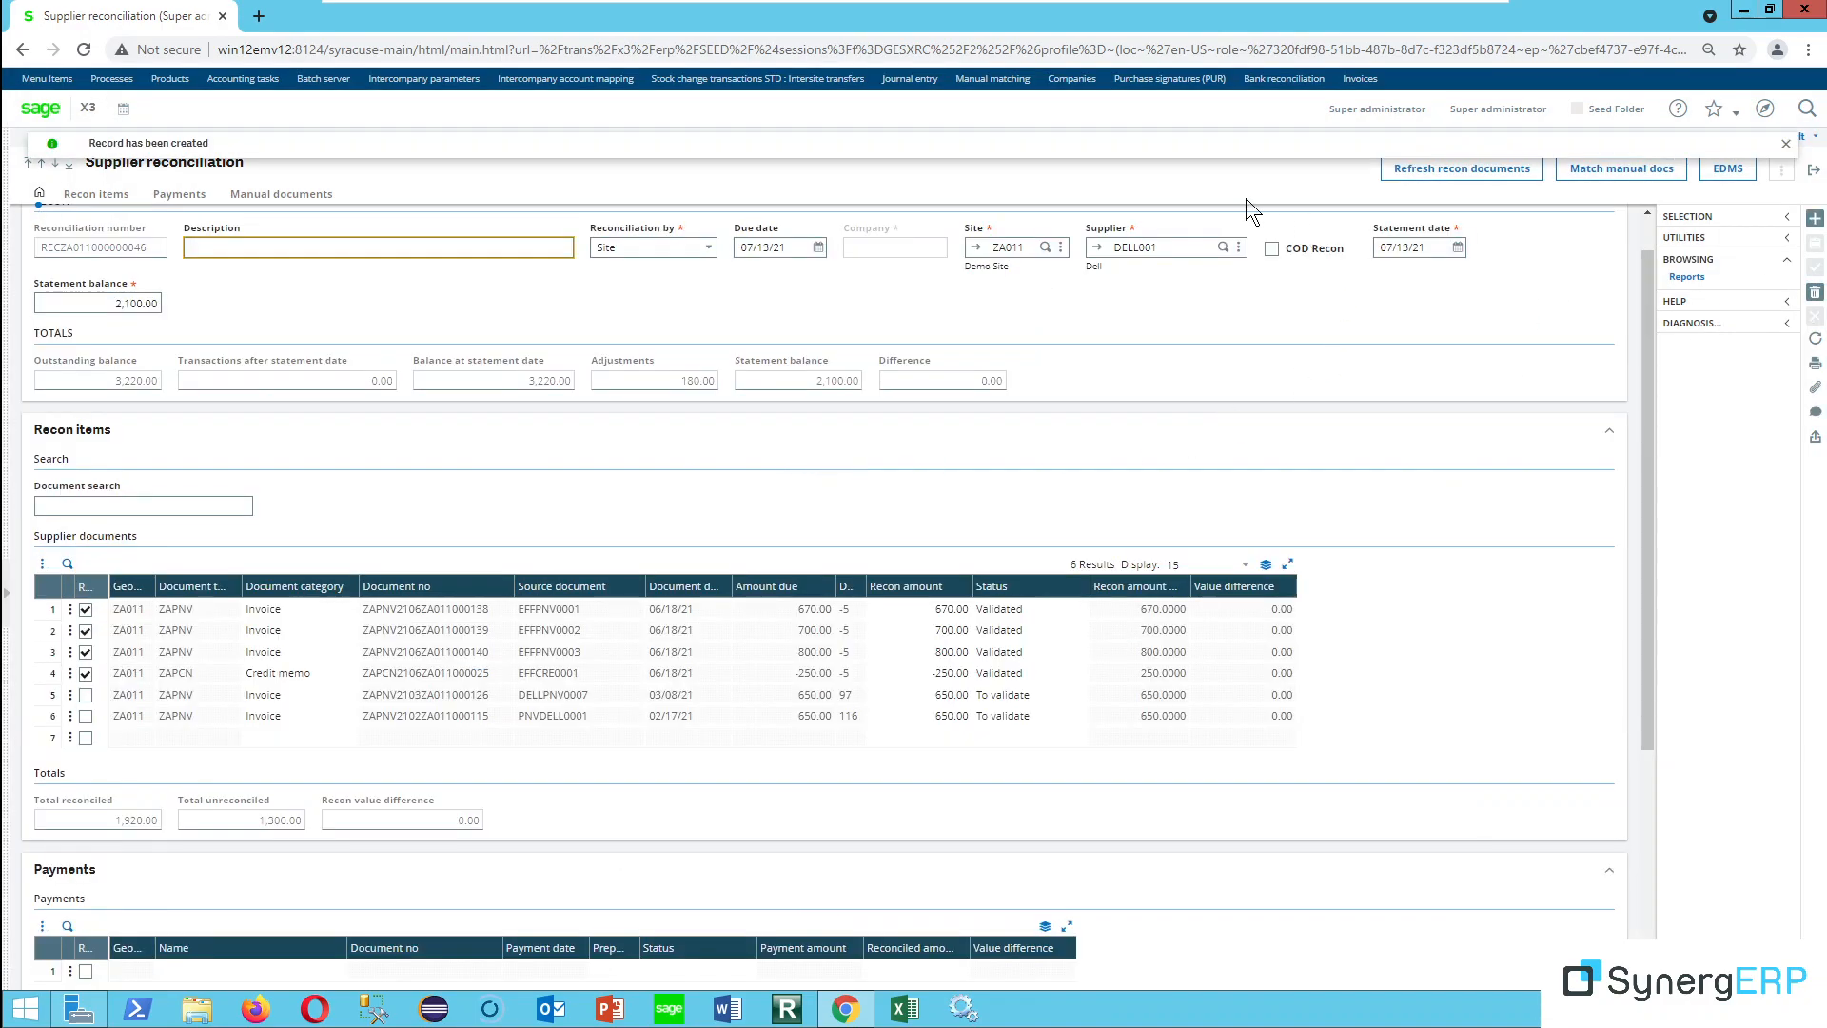
{"action": "left_click", "coordinate": [1815, 169]}
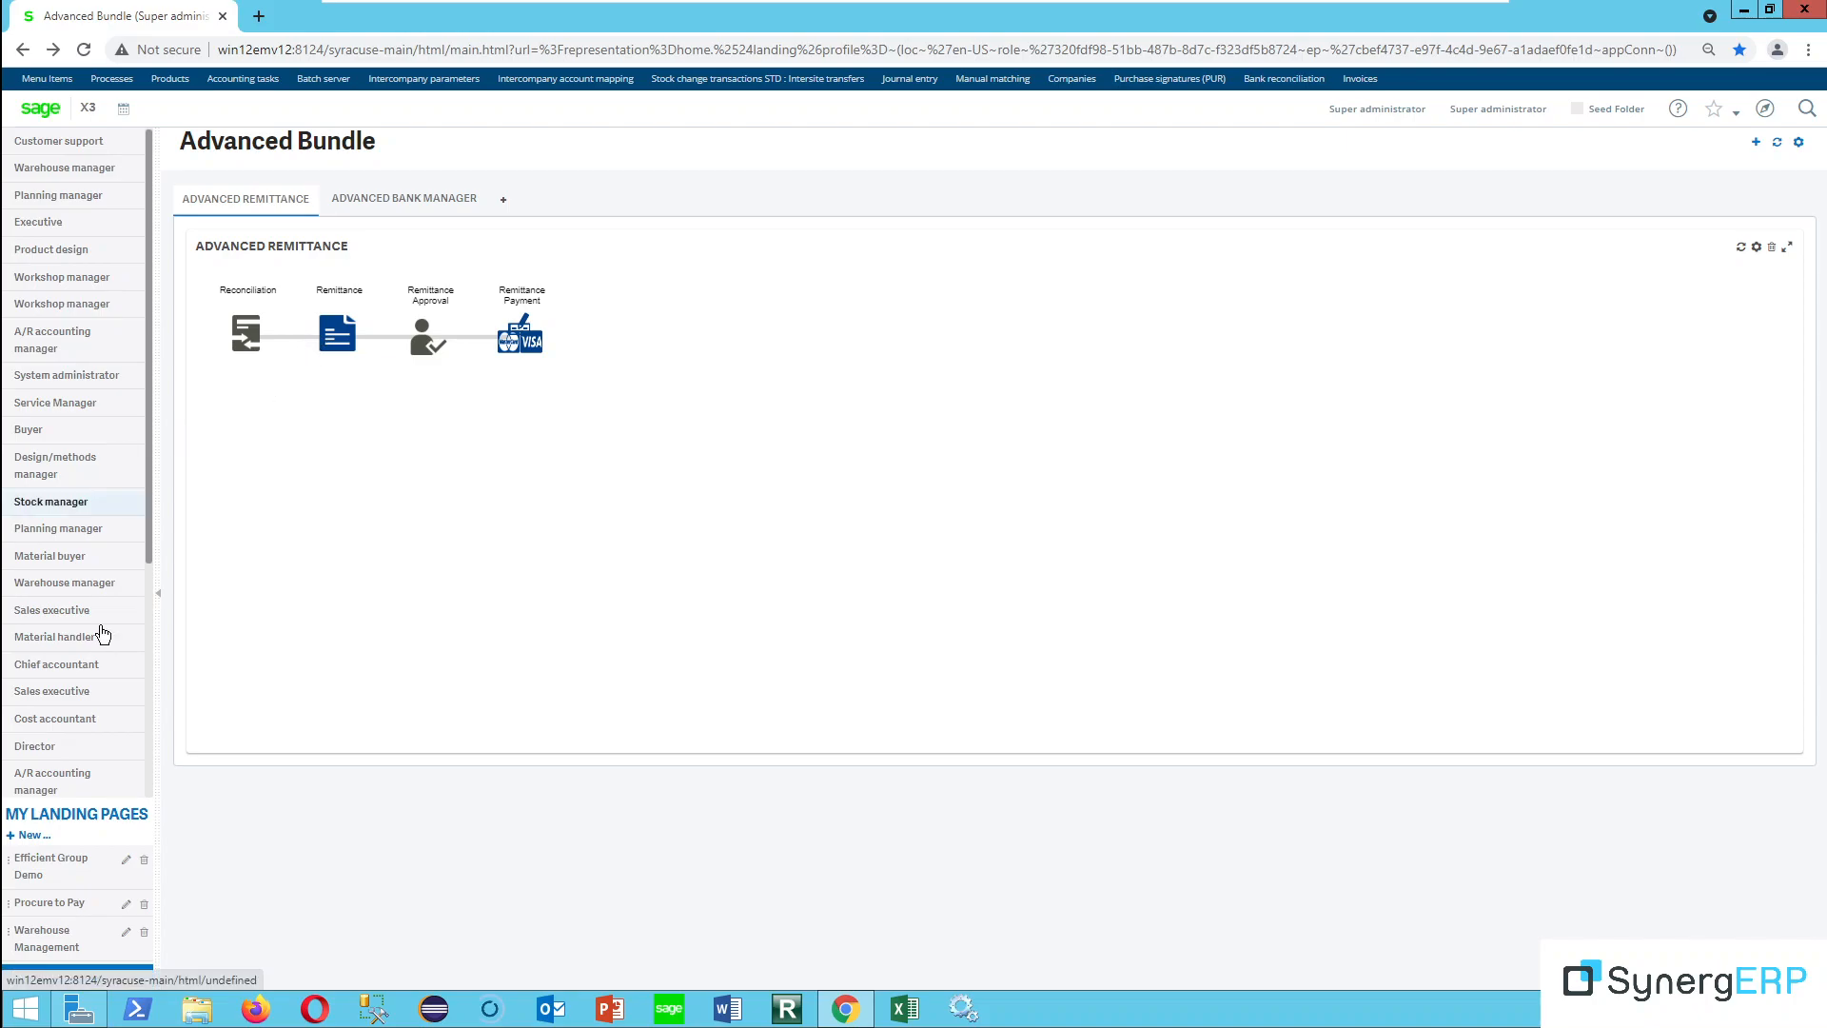
Open the supplier remittance function, acknowledge that all items have been receipted, and start a new remittance
{"action": "left_click", "coordinate": [336, 320]}
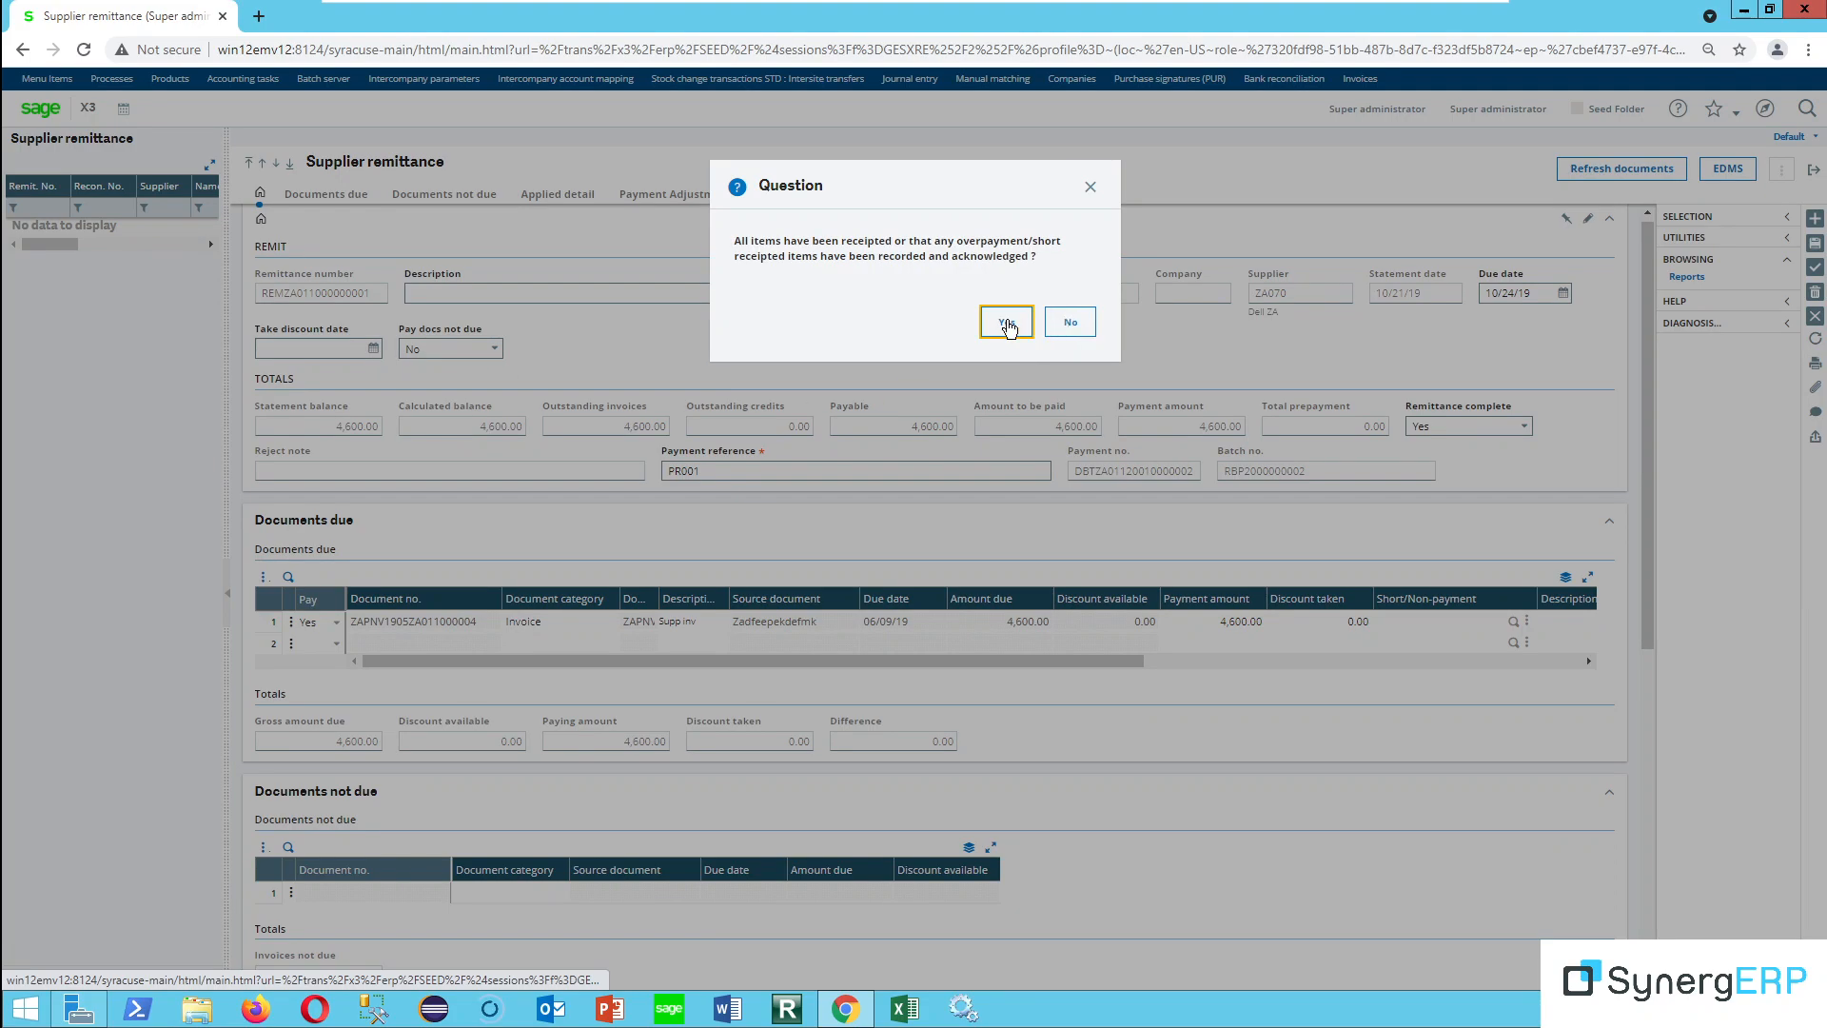
{"action": "key", "text": "Return"}
{"action": "left_click", "coordinate": [1815, 221]}
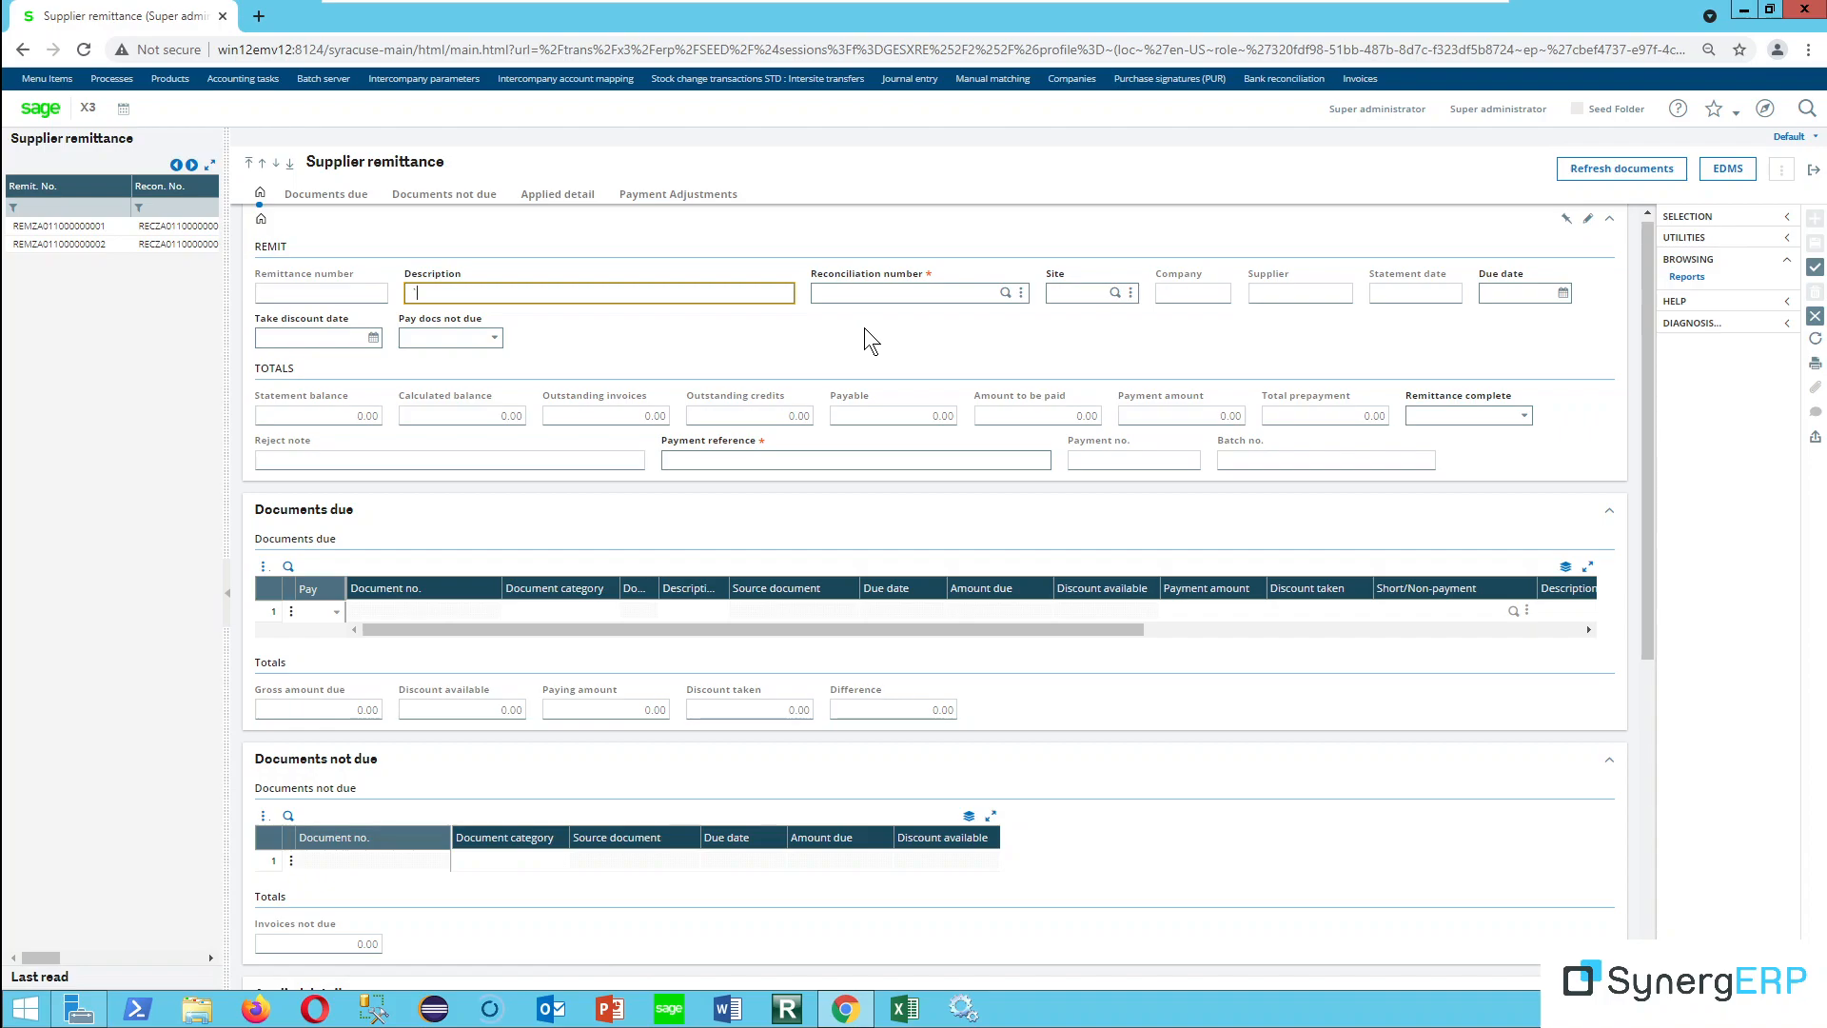
{"action": "key", "text": "Tab"}
{"action": "left_click", "coordinate": [460, 296]}
{"action": "left_click", "coordinate": [1005, 293]}
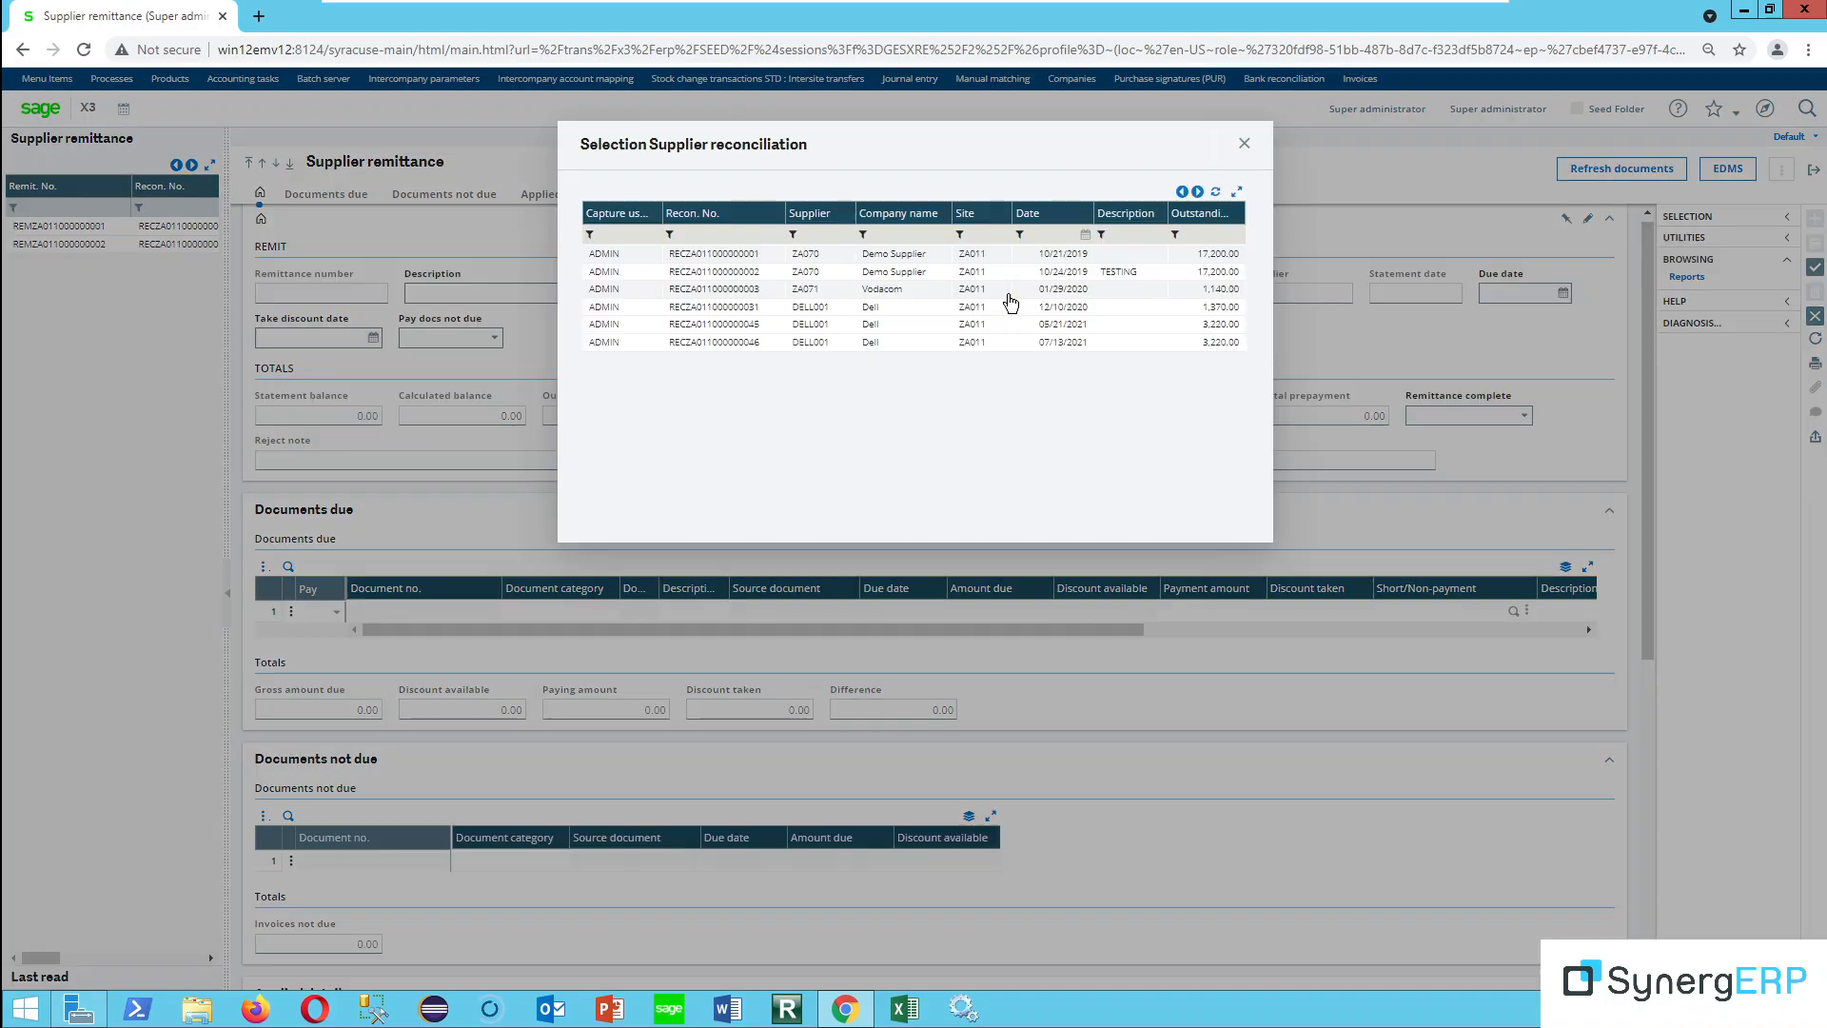
{"action": "left_click", "coordinate": [807, 344]}
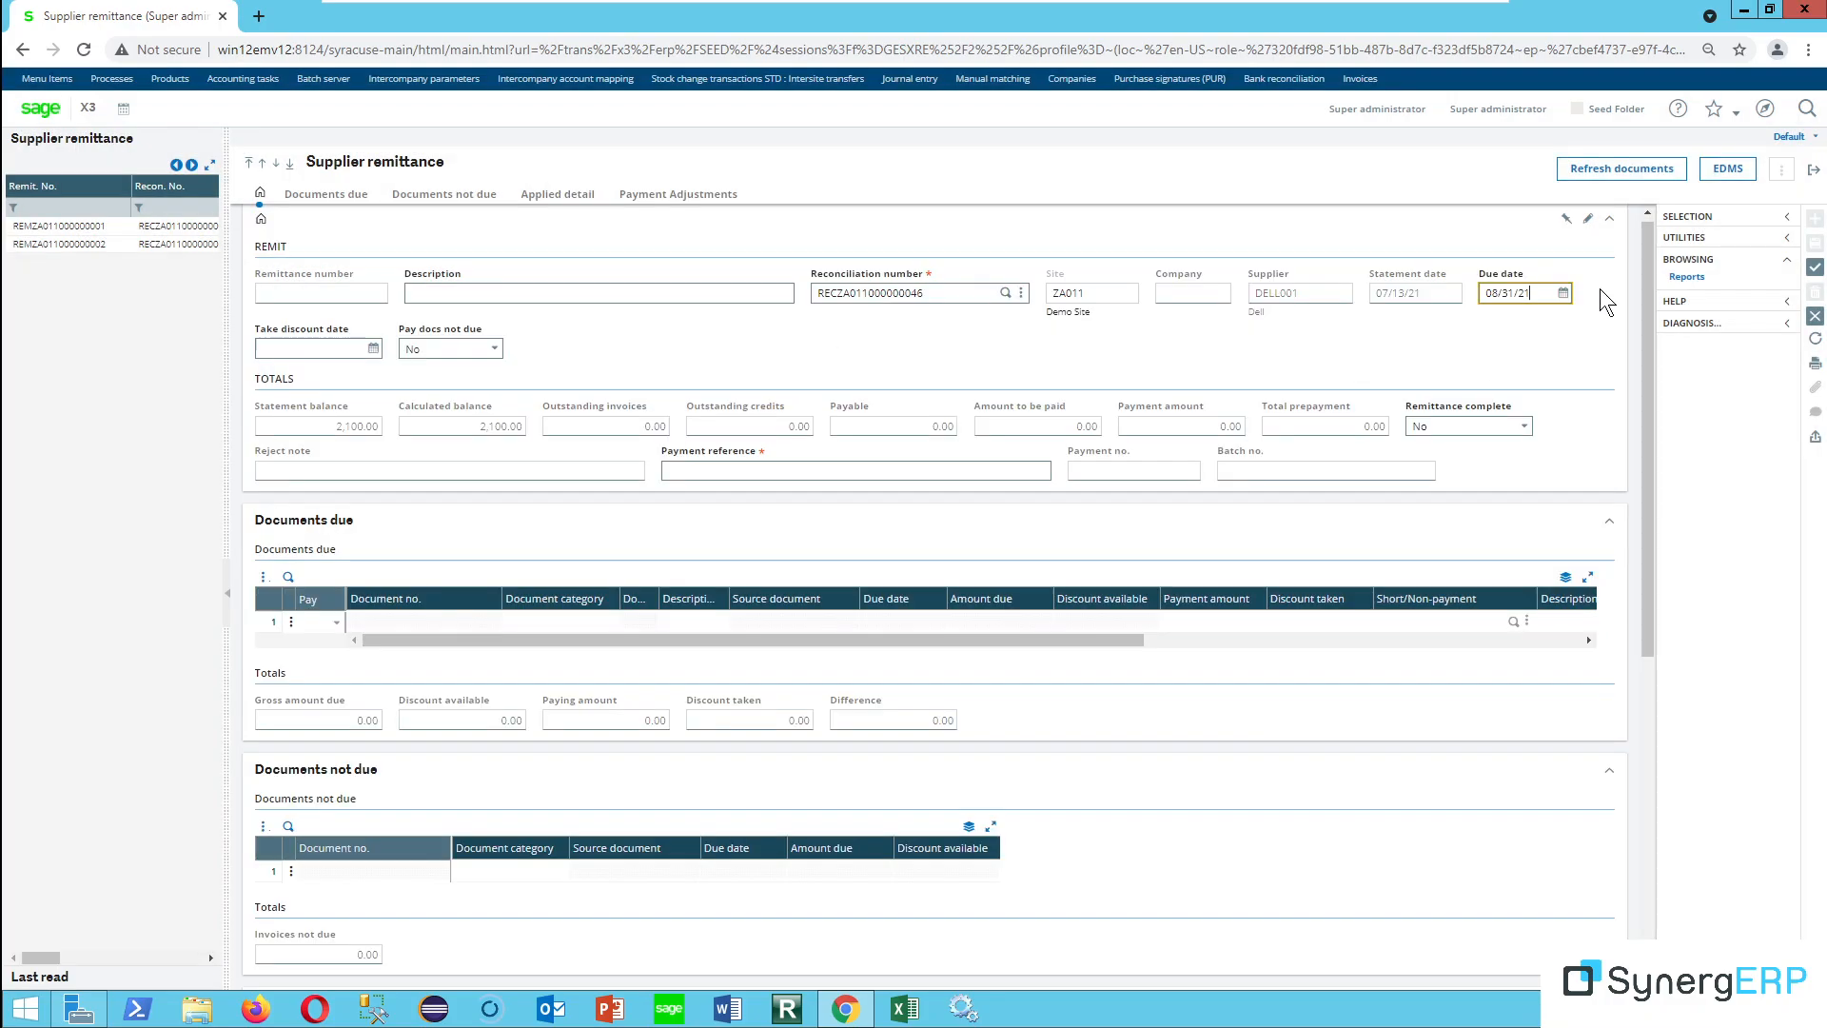
{"action": "left_click", "coordinate": [1622, 169]}
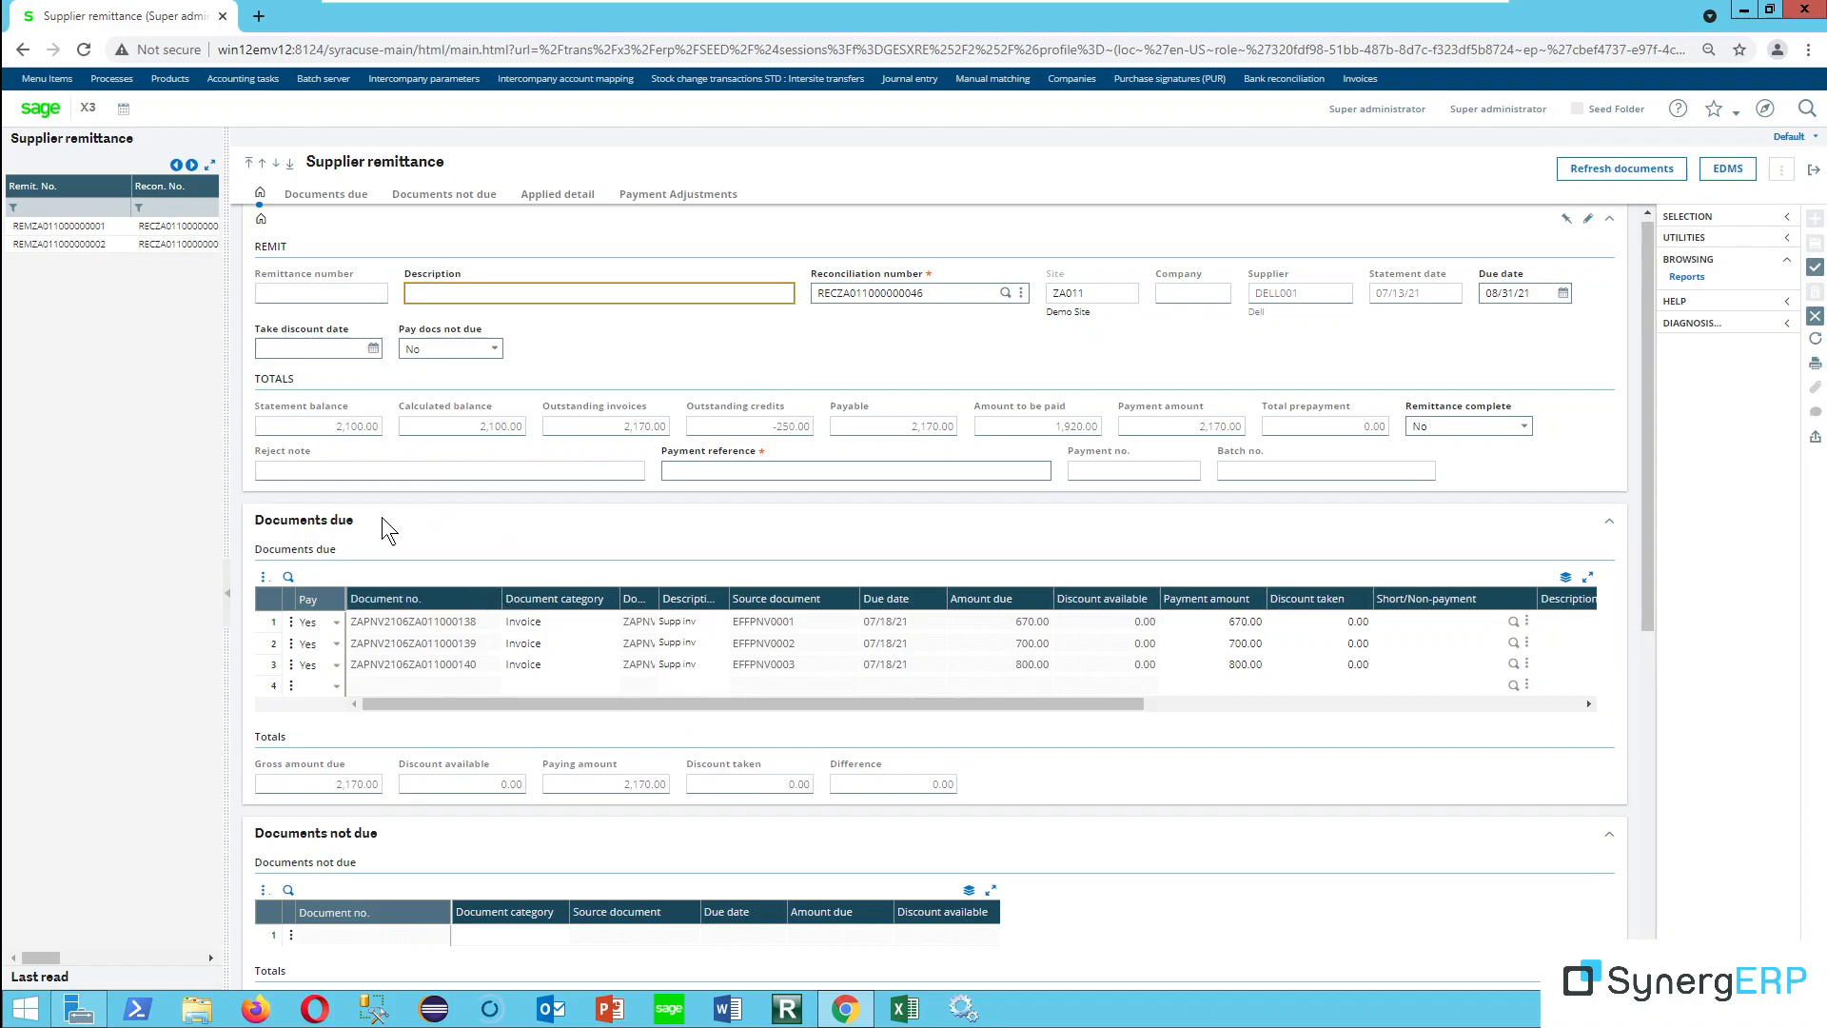
Copy the document number of the EFFPNV0002 invoice from the documents due
{"action": "scroll", "coordinate": [400, 539], "scroll_direction": "down", "scroll_amount": 4}
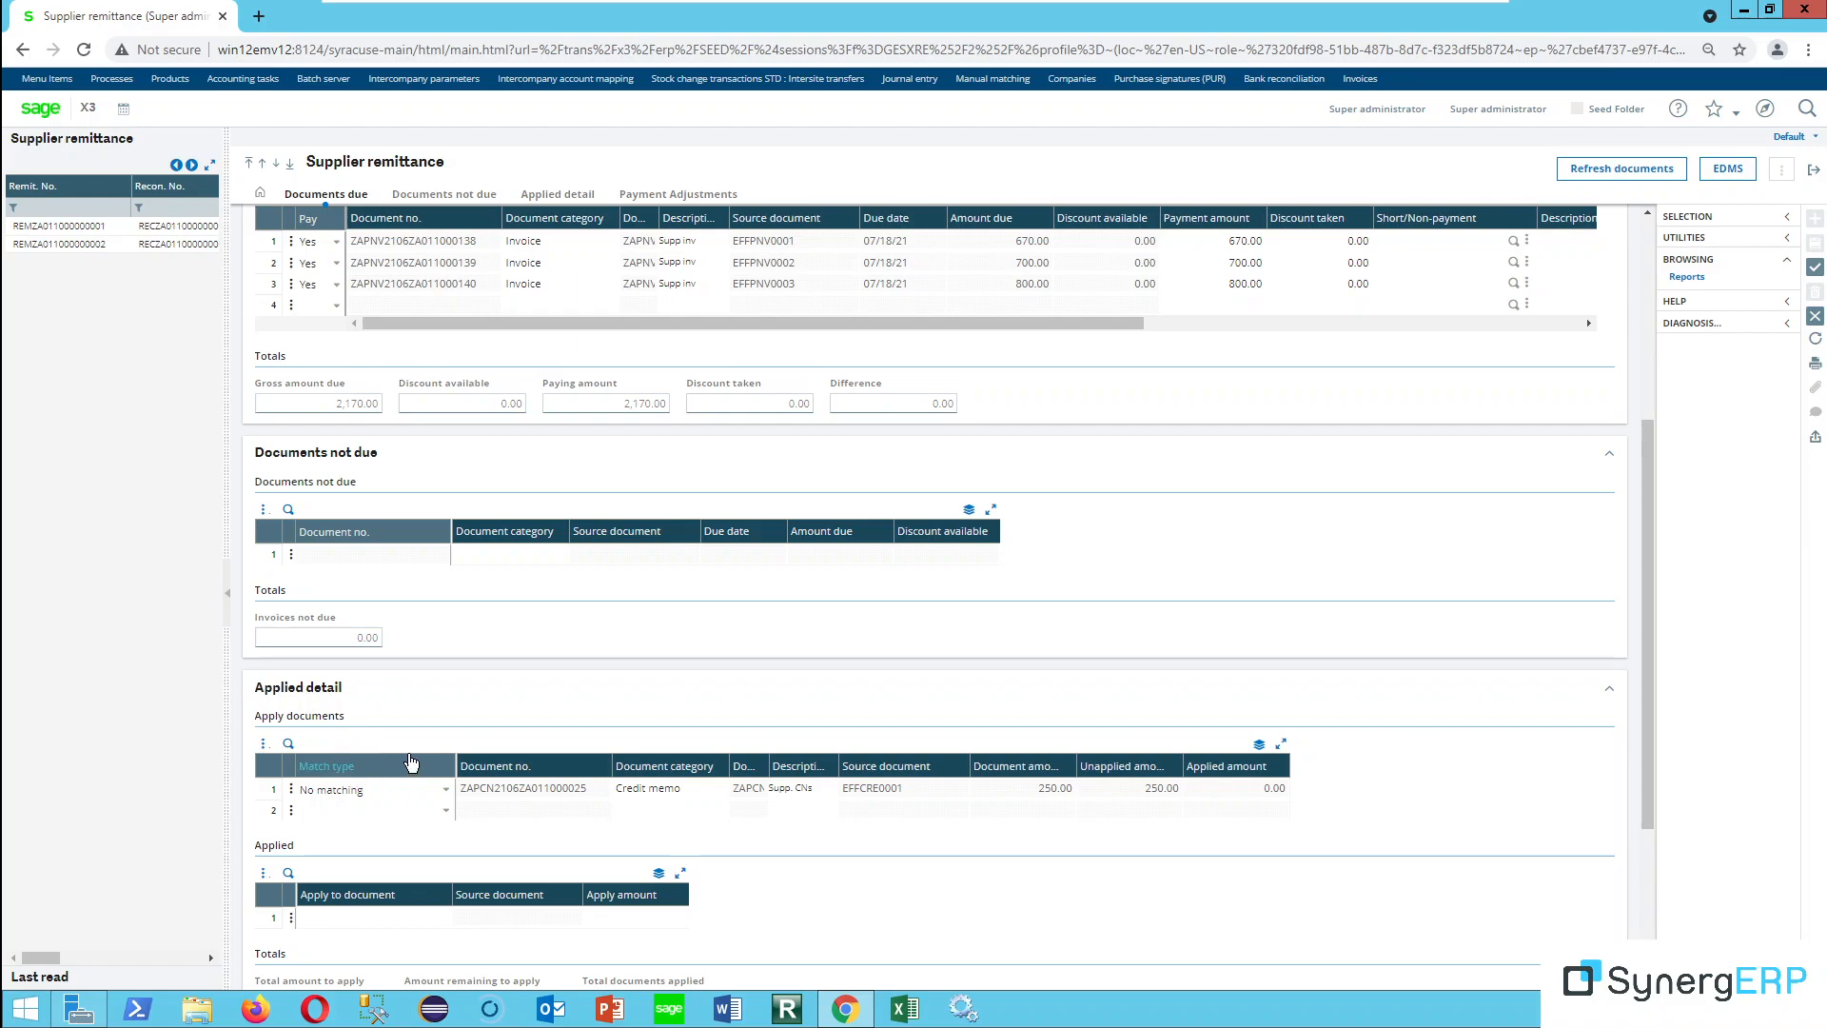
{"action": "scroll", "coordinate": [403, 670], "scroll_direction": "up", "scroll_amount": 3}
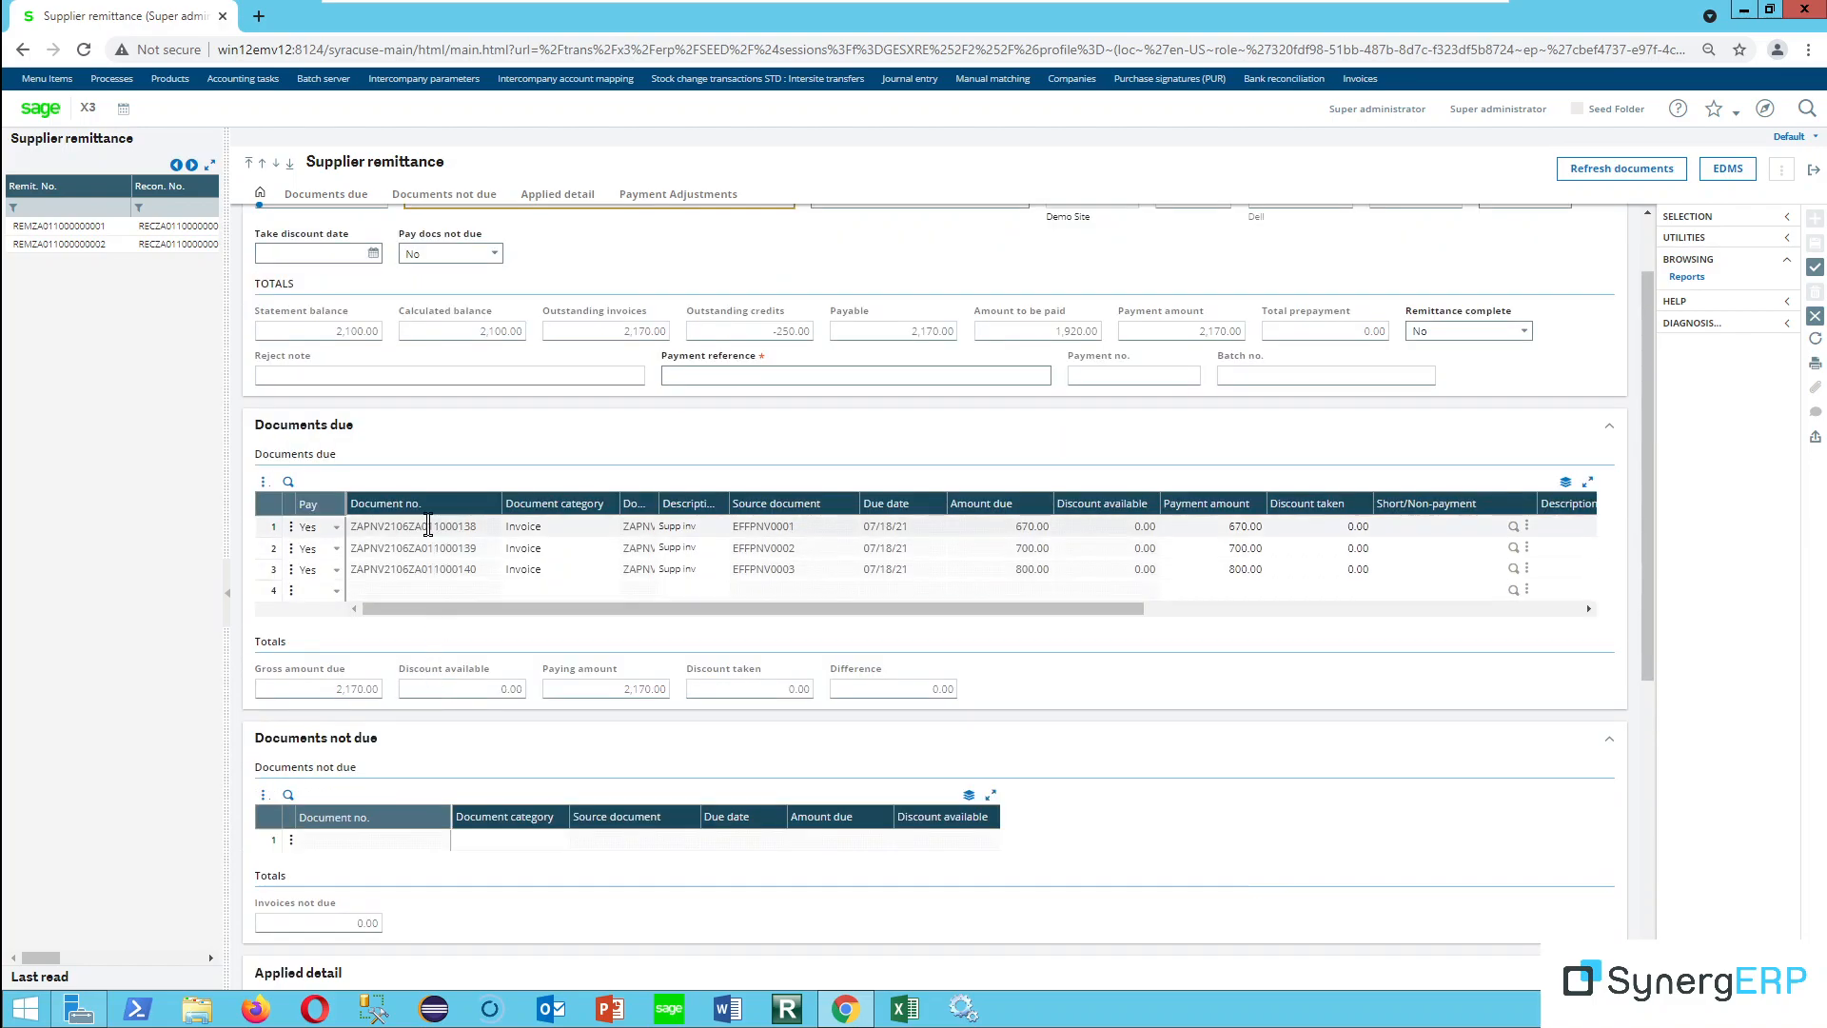
{"action": "left_click", "coordinate": [418, 549]}
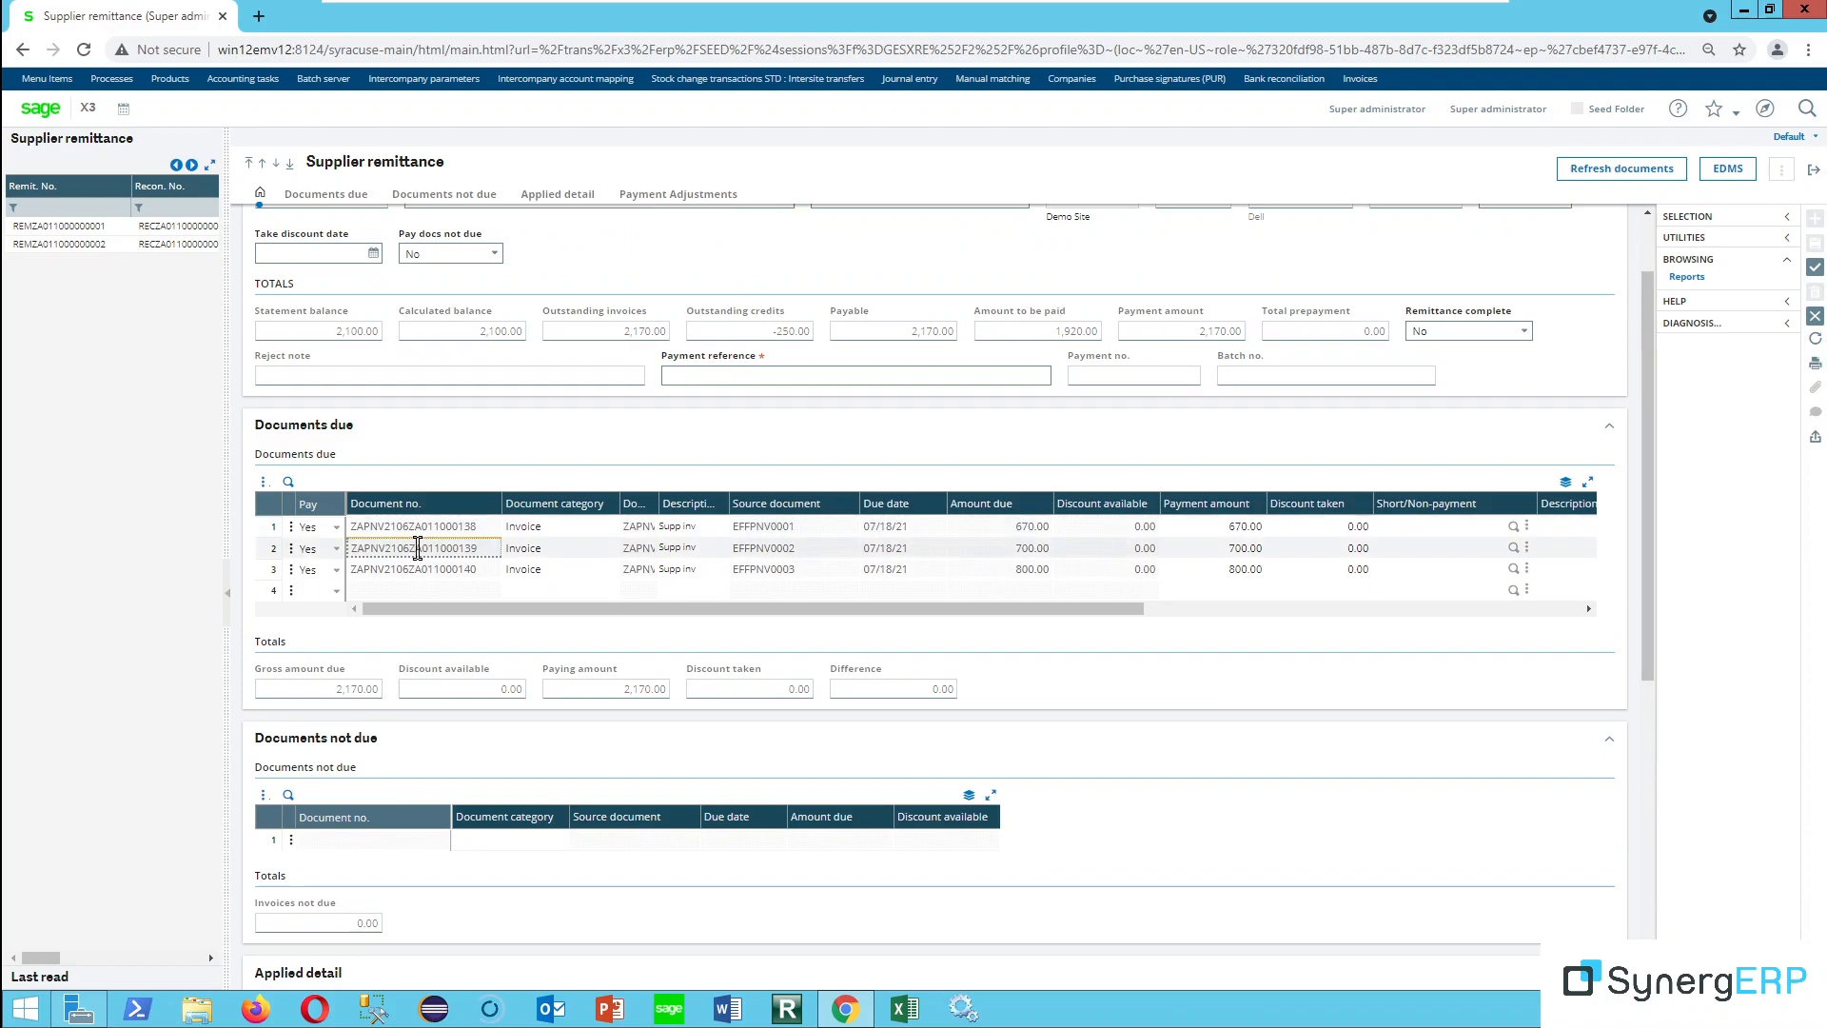
{"action": "right_click", "coordinate": [418, 548]}
{"action": "left_click", "coordinate": [471, 563]}
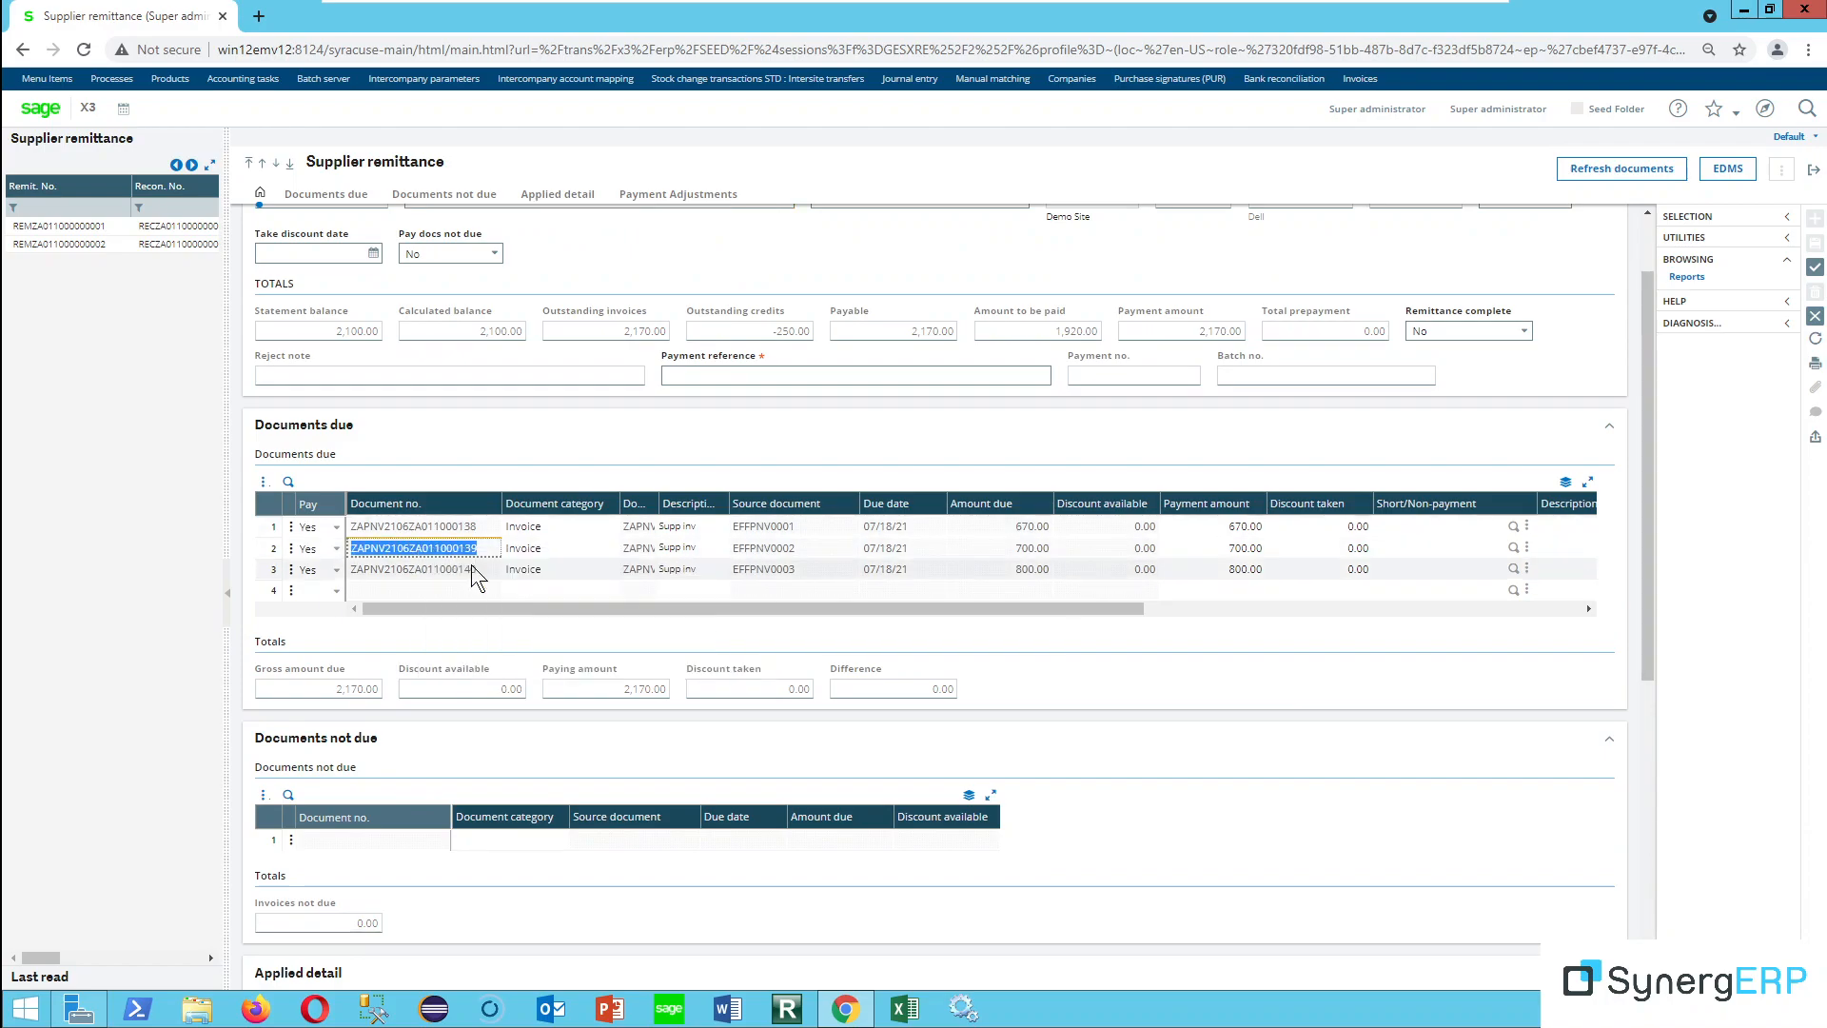
Set credit memo EFFCRE0001 to Apply/match on invoice and apply -250.00 to the EFFPNV0002 invoice using the copied document number
{"action": "scroll", "coordinate": [443, 725], "scroll_direction": "down", "scroll_amount": 5}
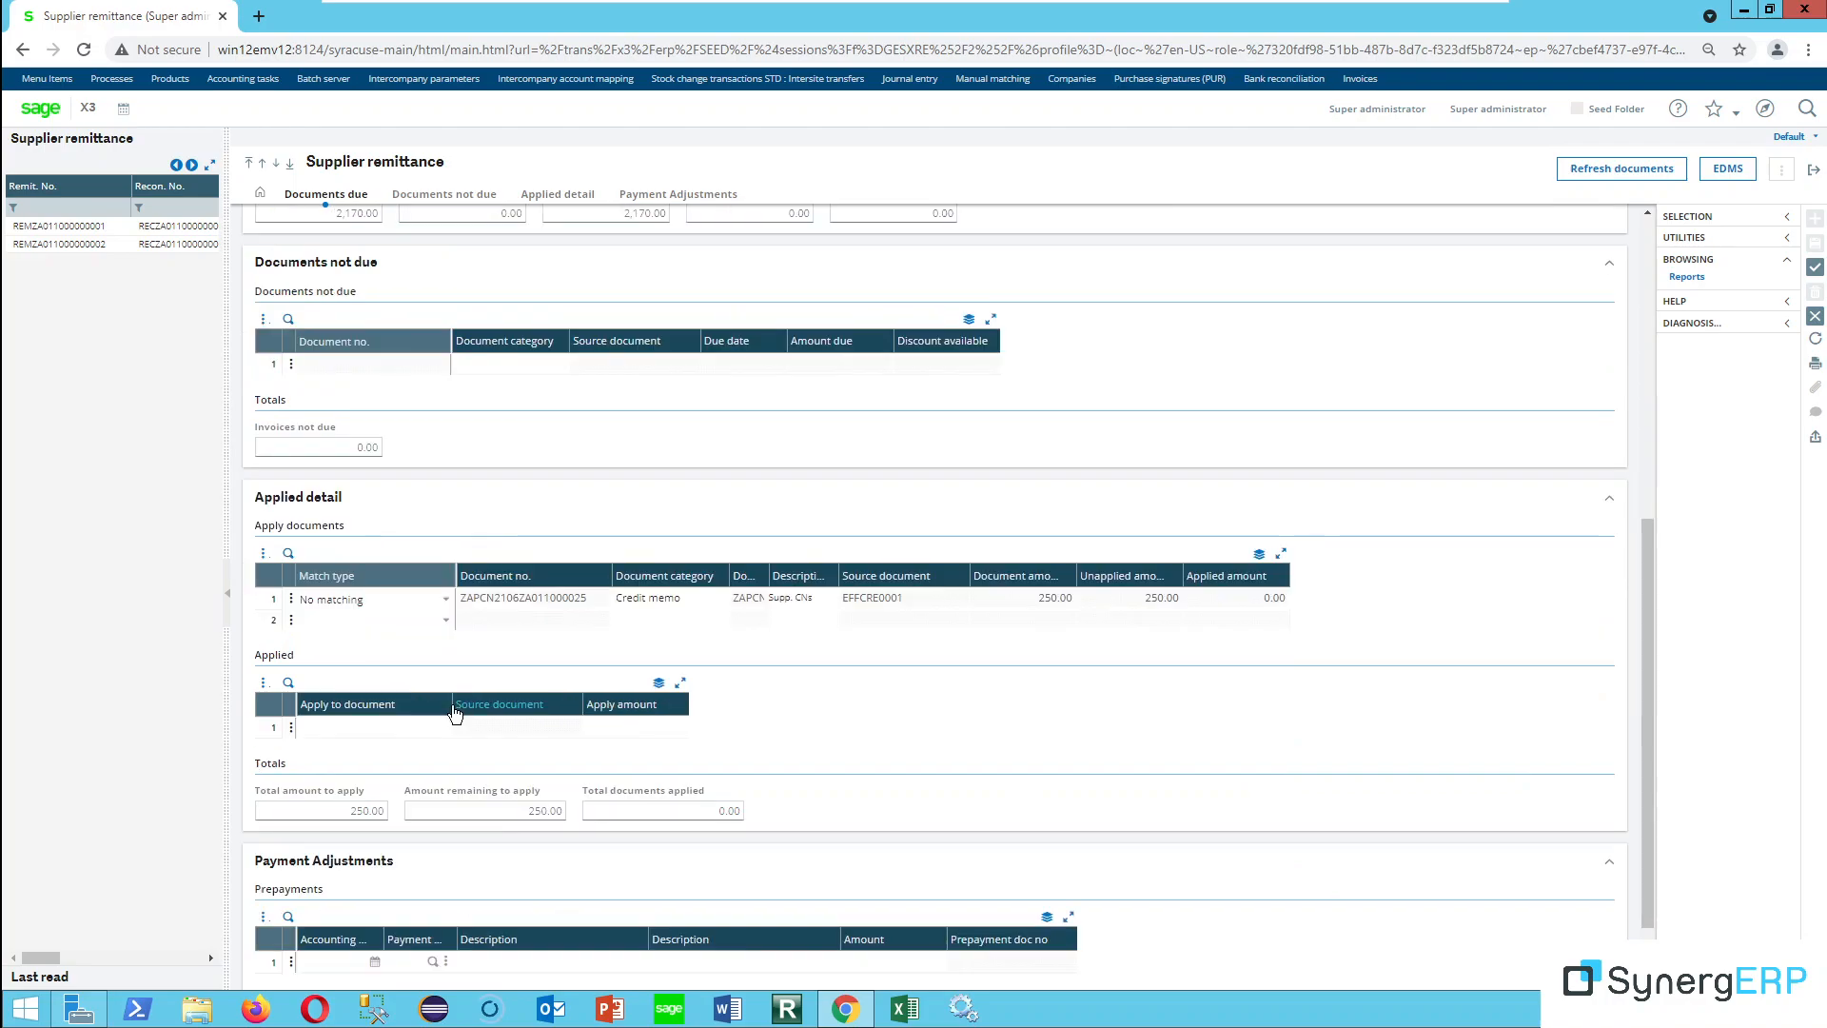
{"action": "left_click", "coordinate": [444, 606]}
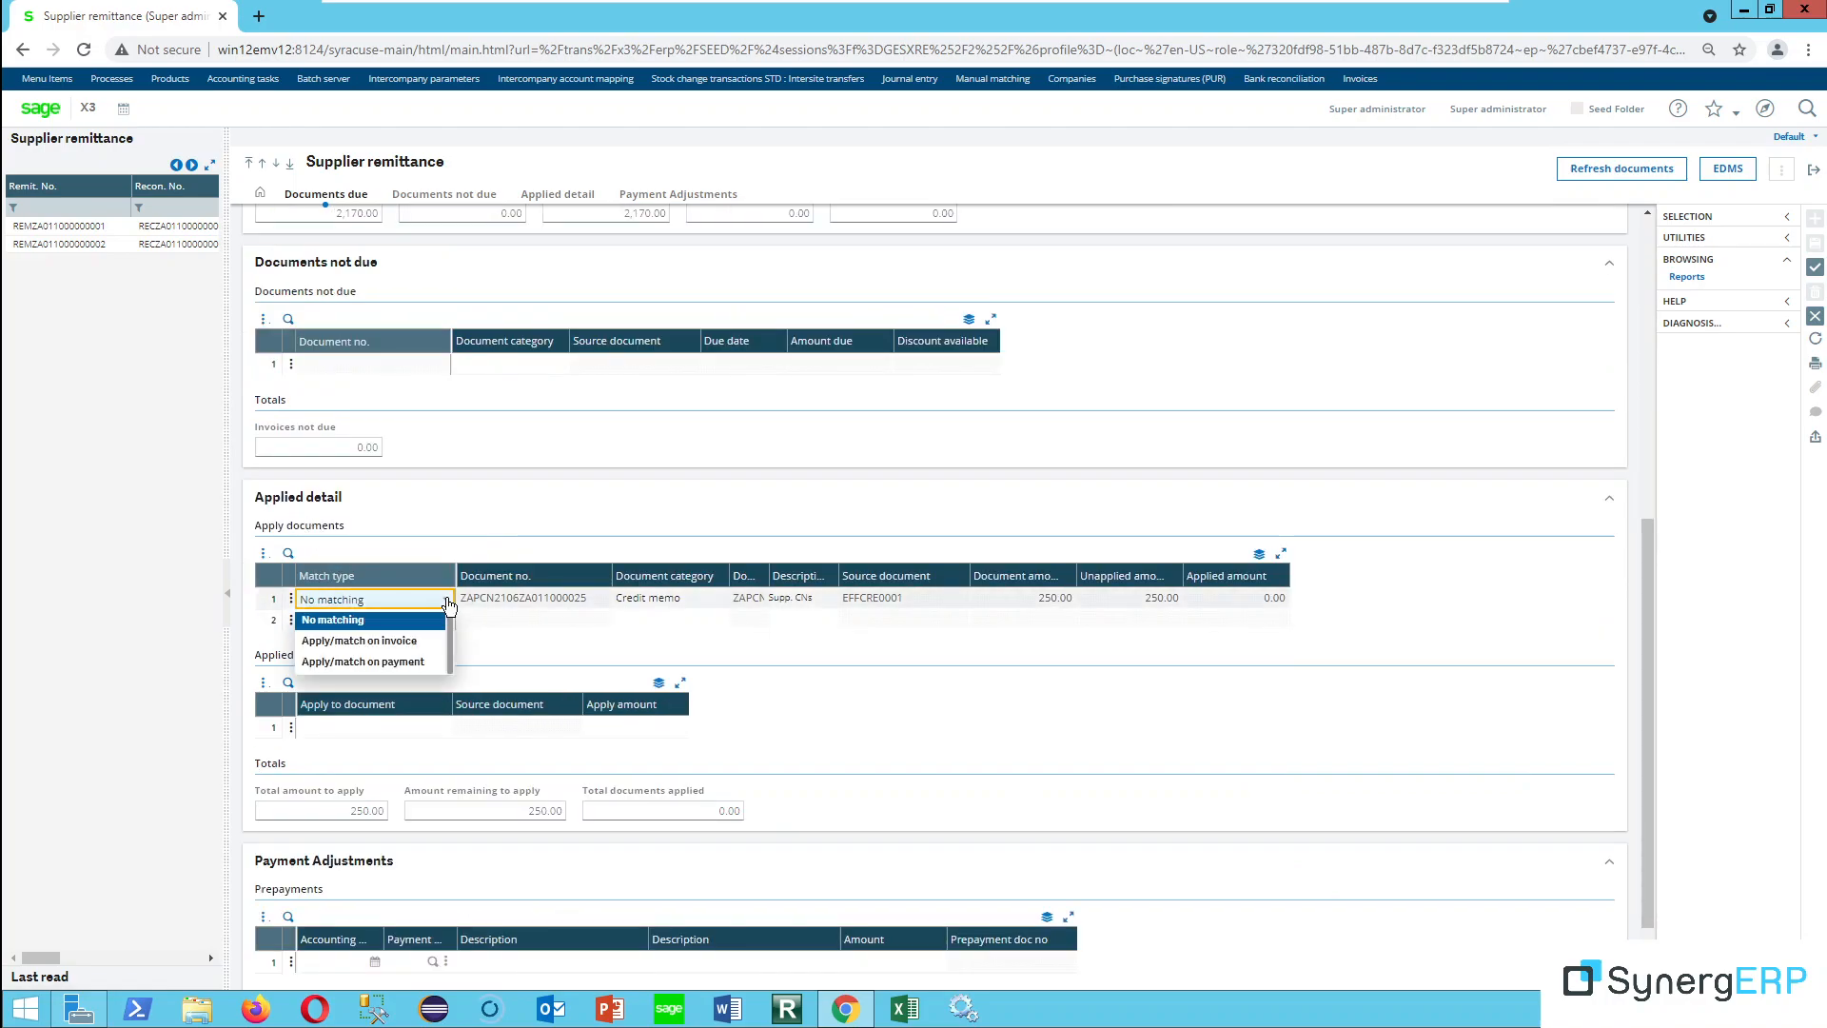
{"action": "left_click", "coordinate": [360, 642]}
{"action": "left_click", "coordinate": [374, 724]}
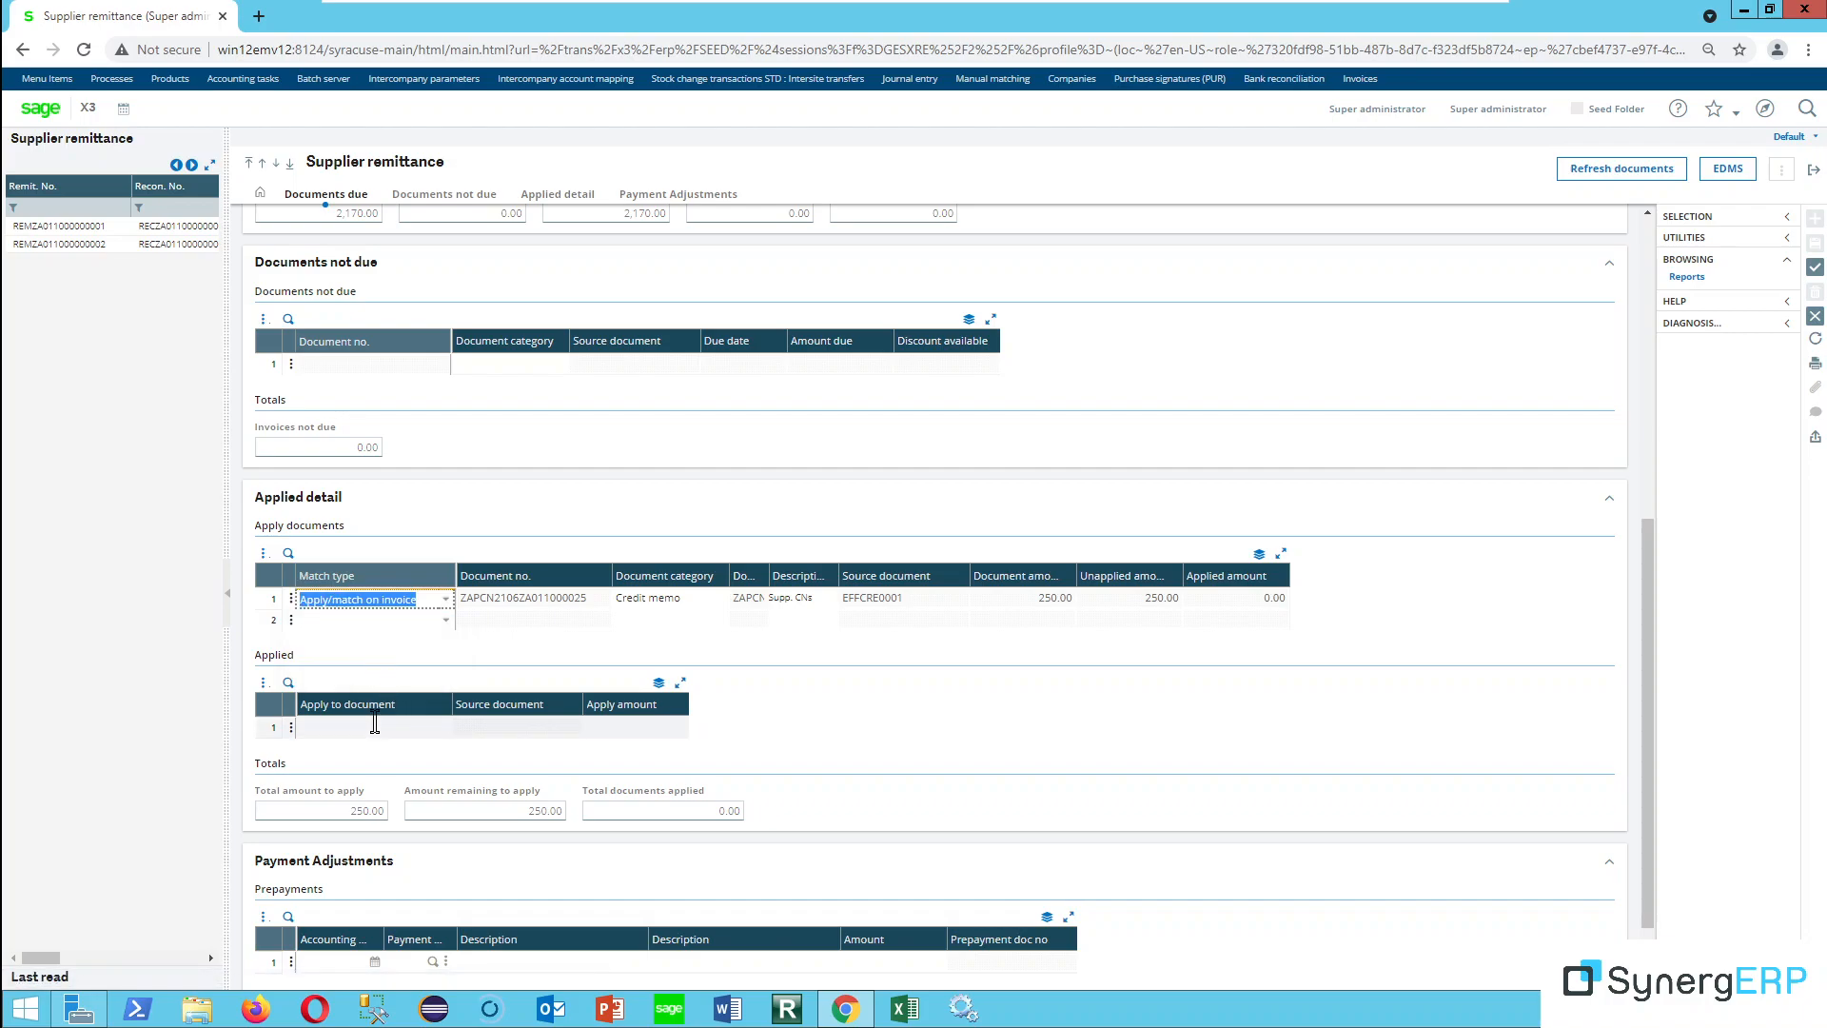
{"action": "right_click", "coordinate": [363, 729]}
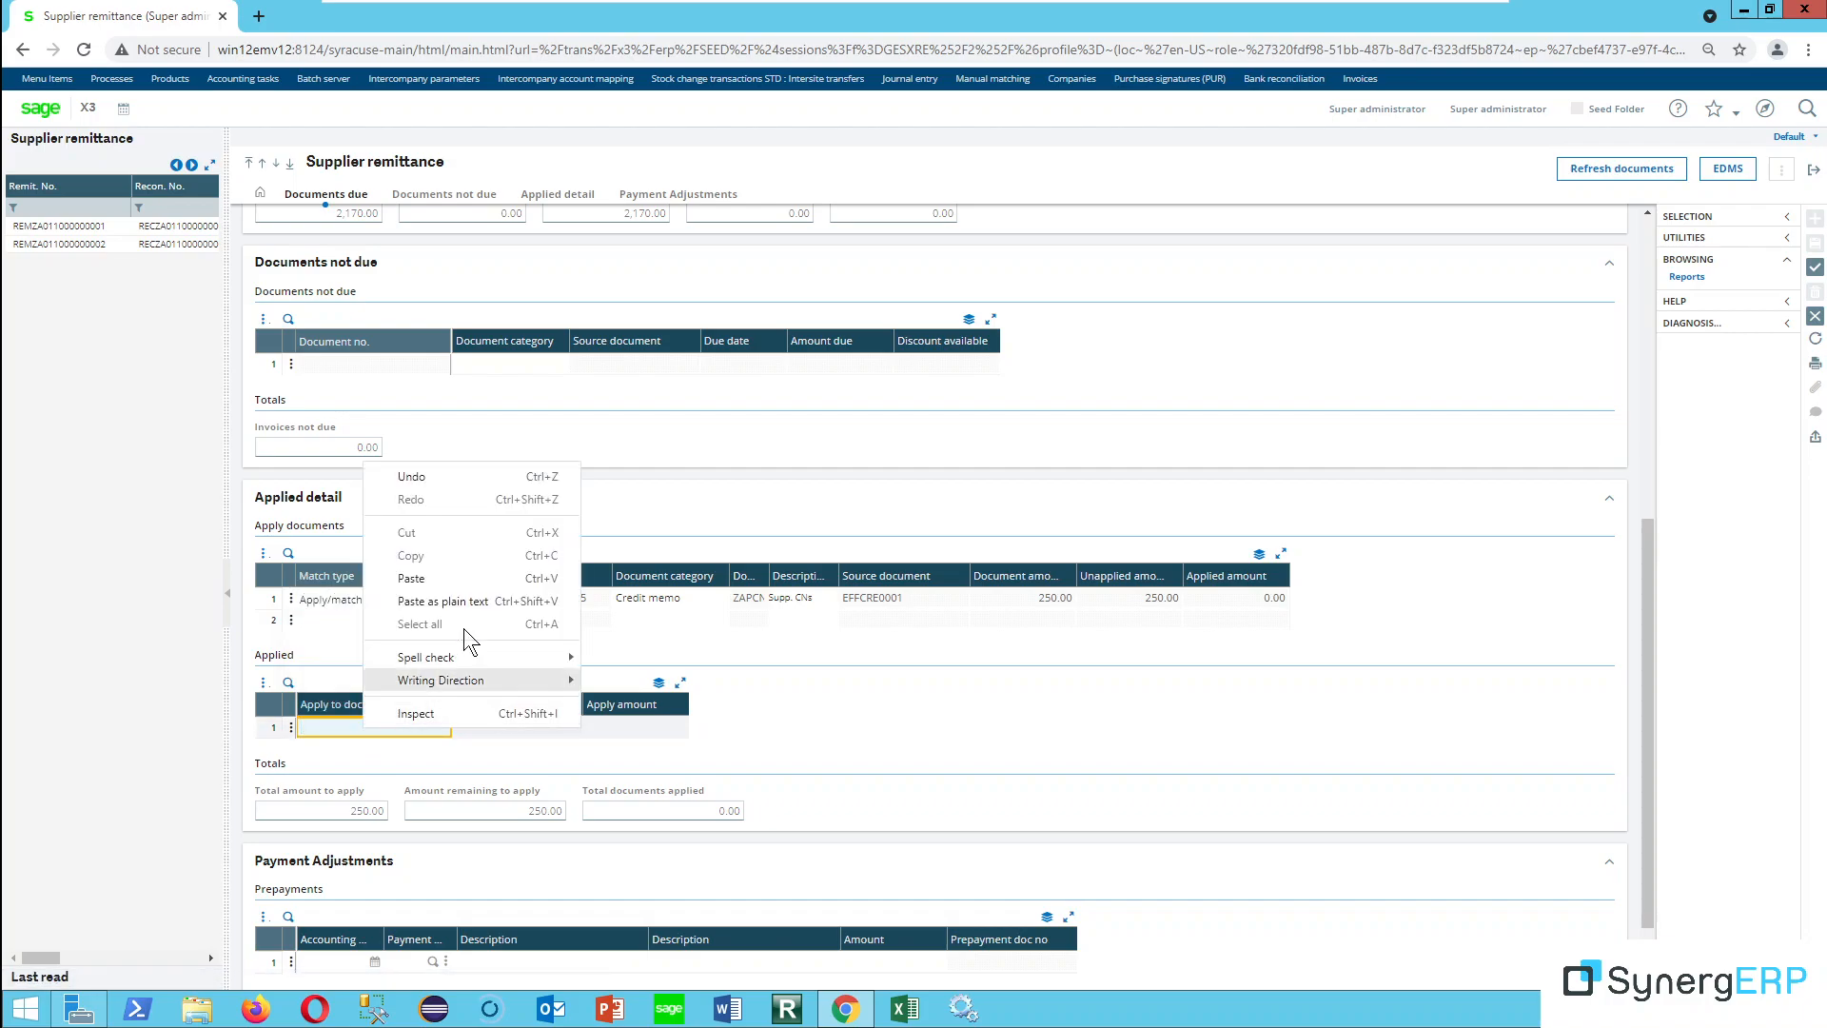
{"action": "left_click", "coordinate": [431, 571]}
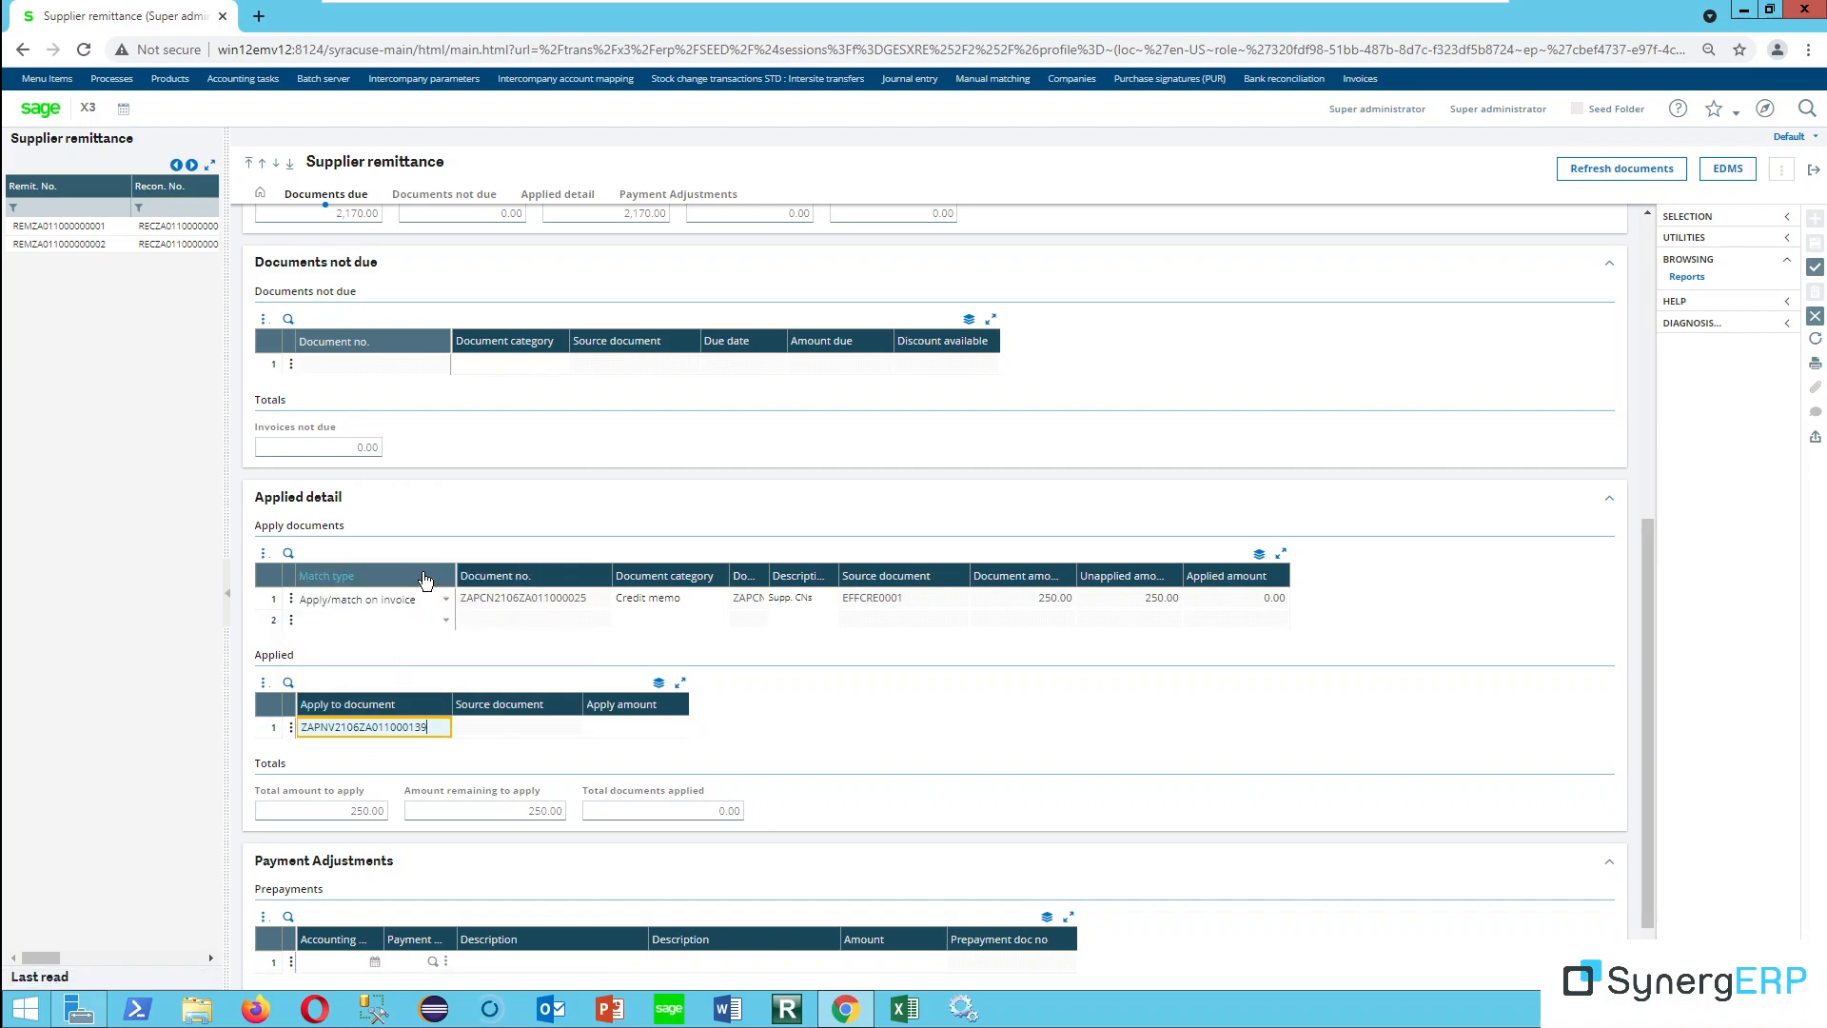
{"action": "left_click", "coordinate": [597, 723]}
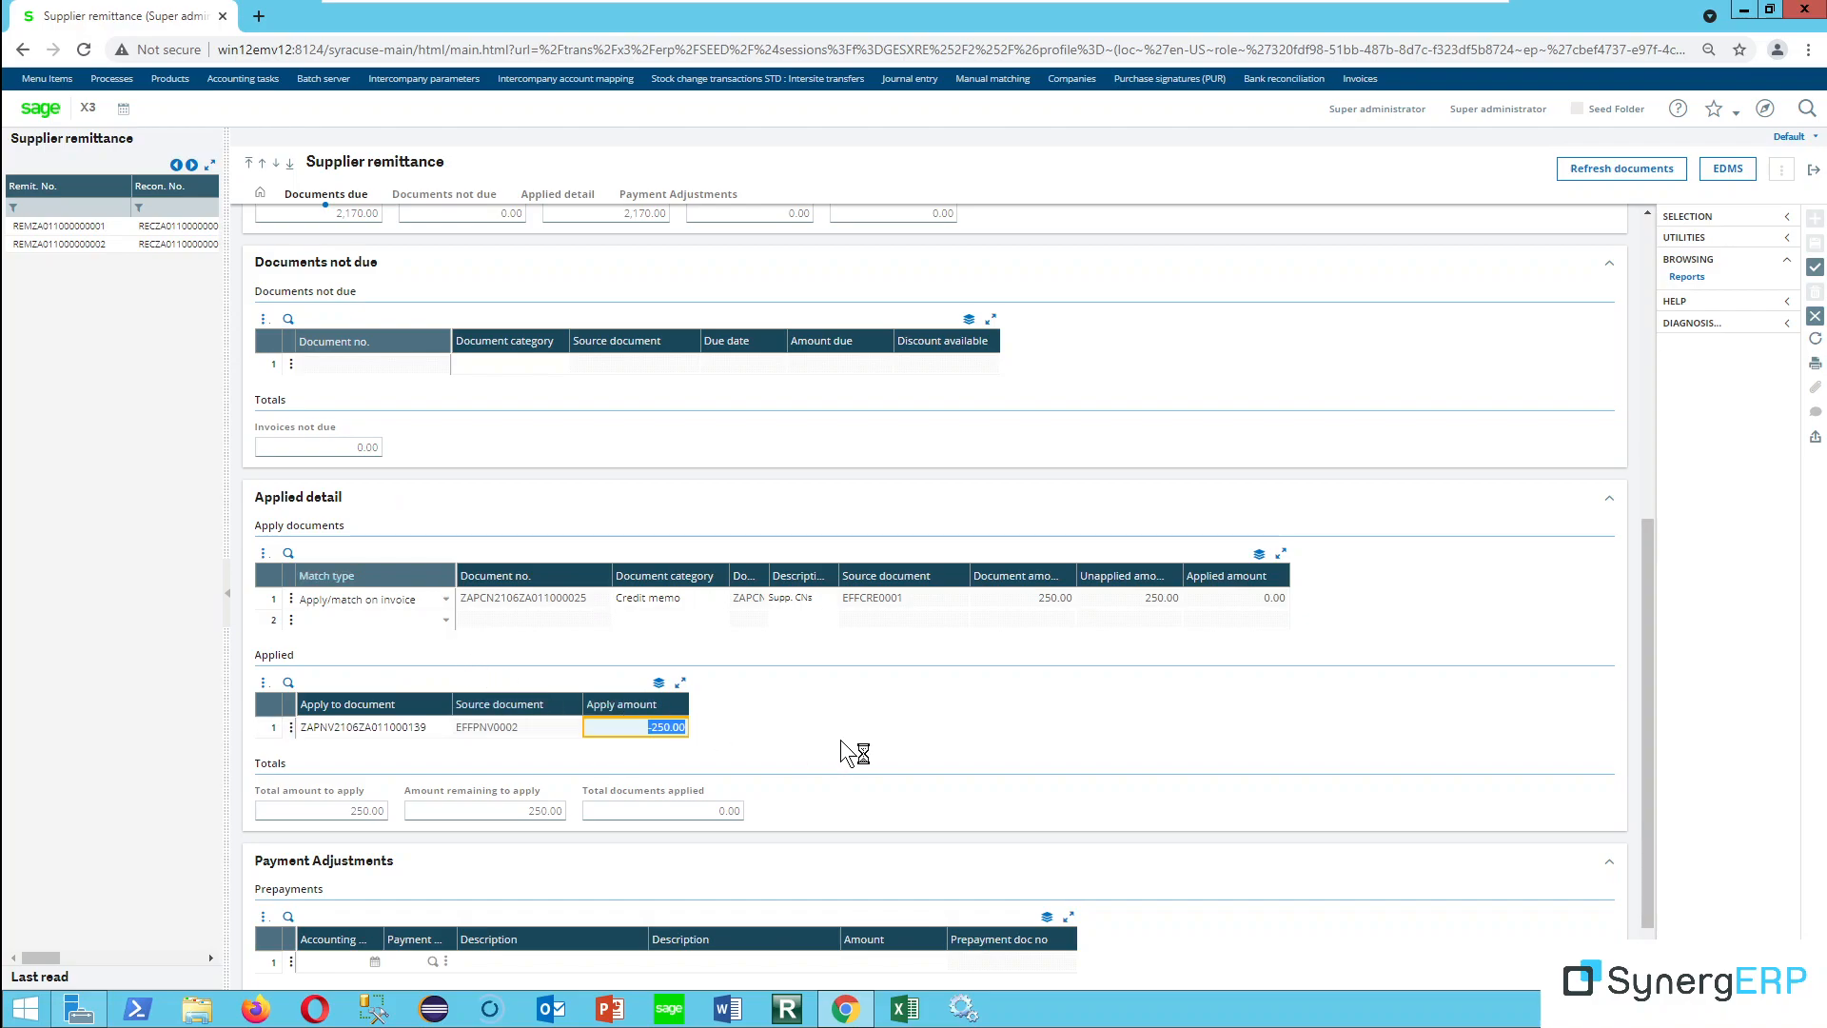
{"action": "key", "text": "Return"}
Set Remittance complete to Yes and try to create the remittance
{"action": "scroll", "coordinate": [844, 731], "scroll_direction": "up", "scroll_amount": 2}
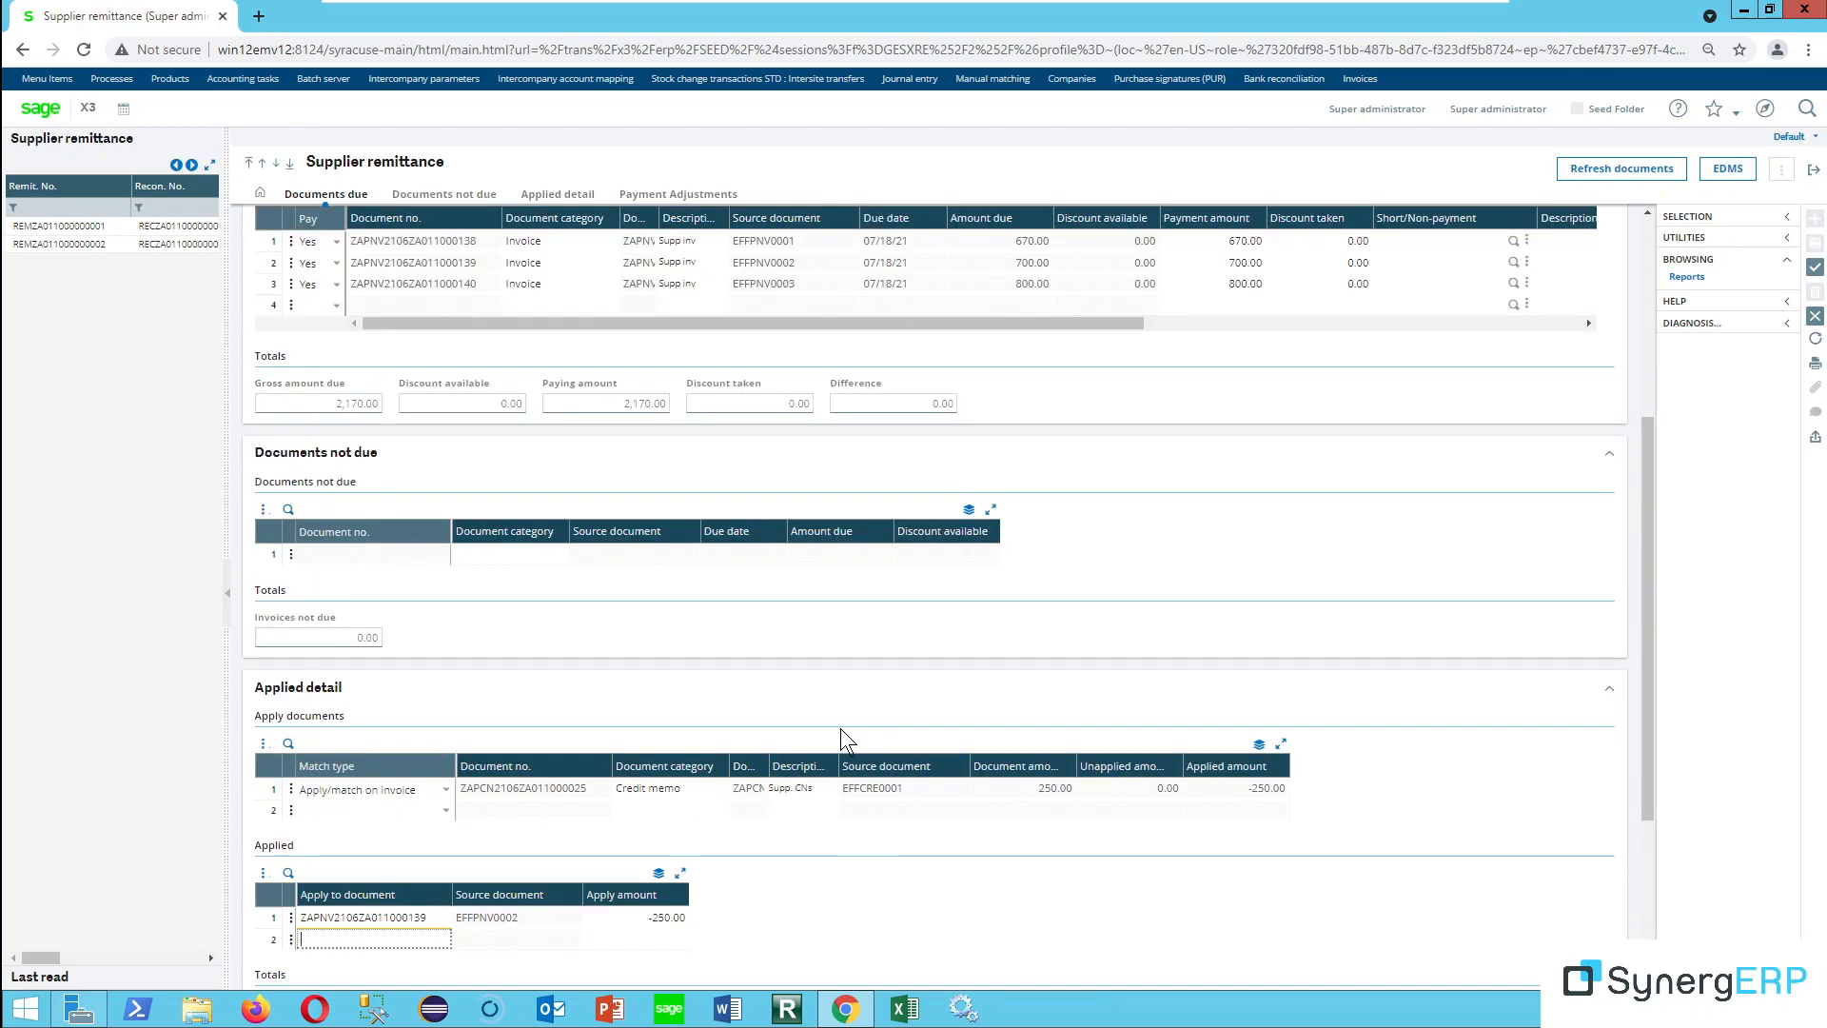
{"action": "scroll", "coordinate": [843, 729], "scroll_direction": "up", "scroll_amount": 4}
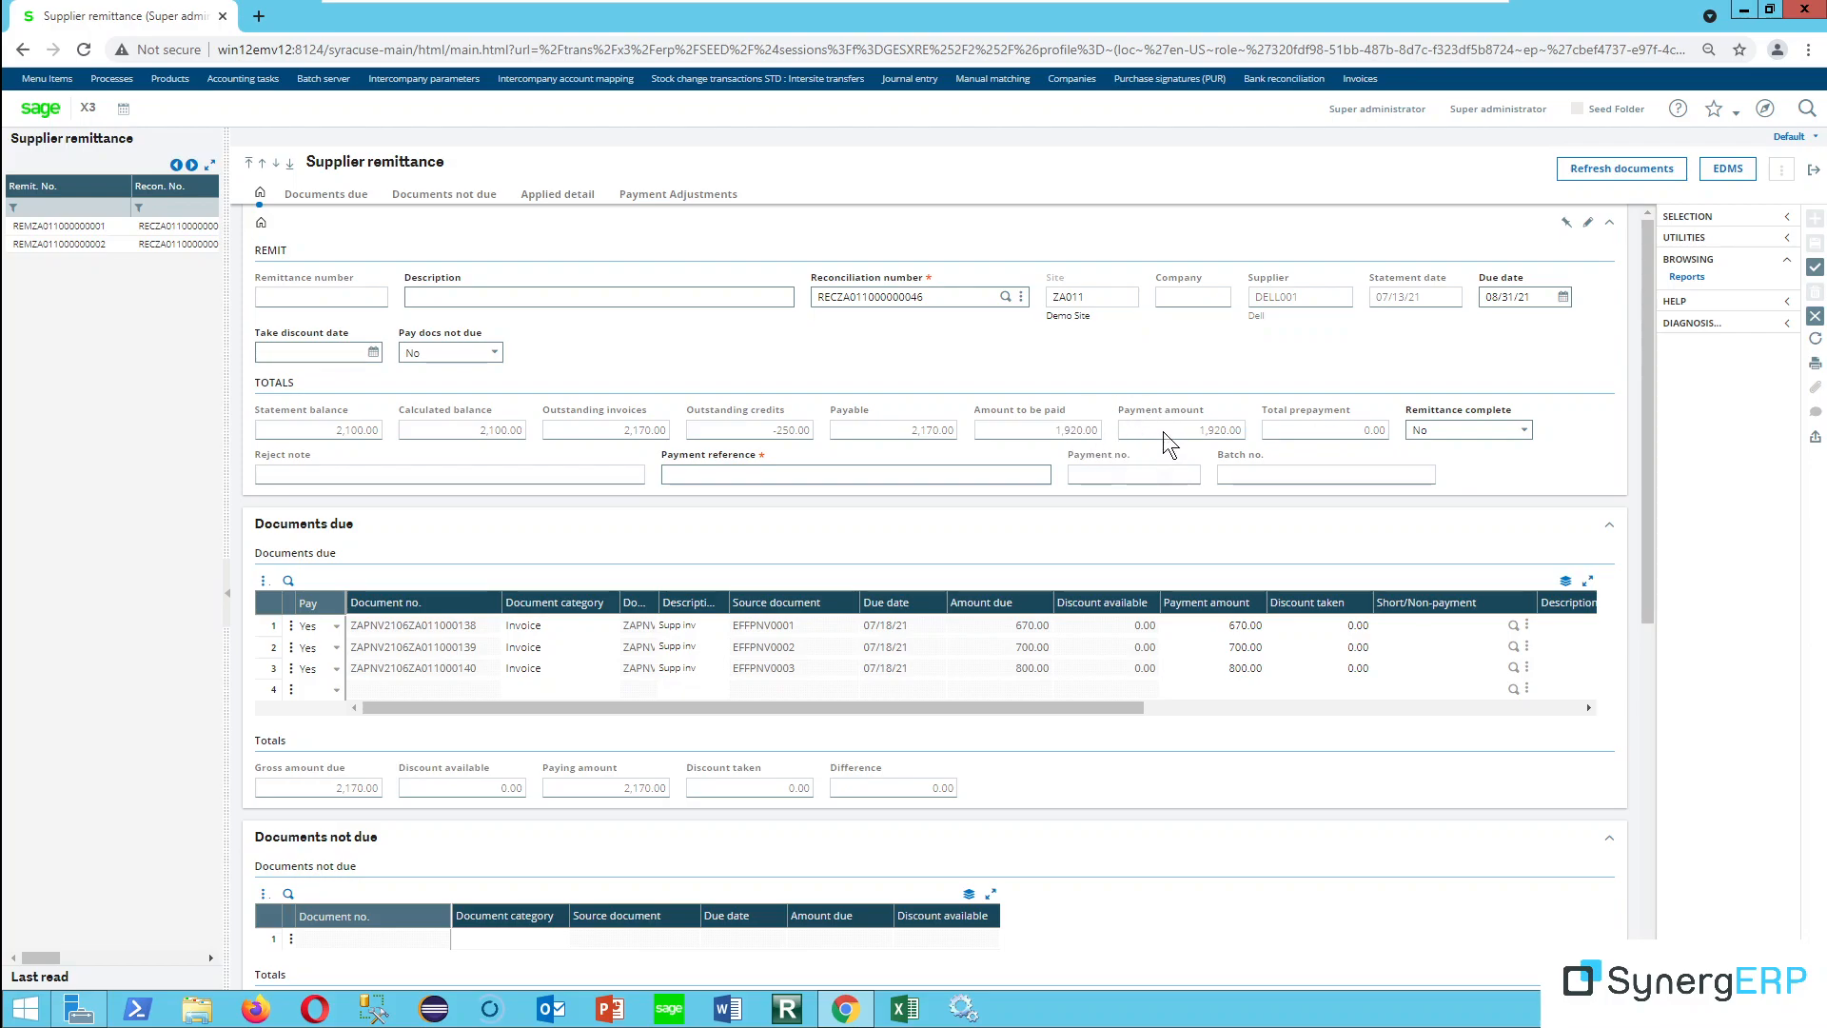
{"action": "left_click", "coordinate": [1525, 434]}
{"action": "left_click", "coordinate": [1481, 472]}
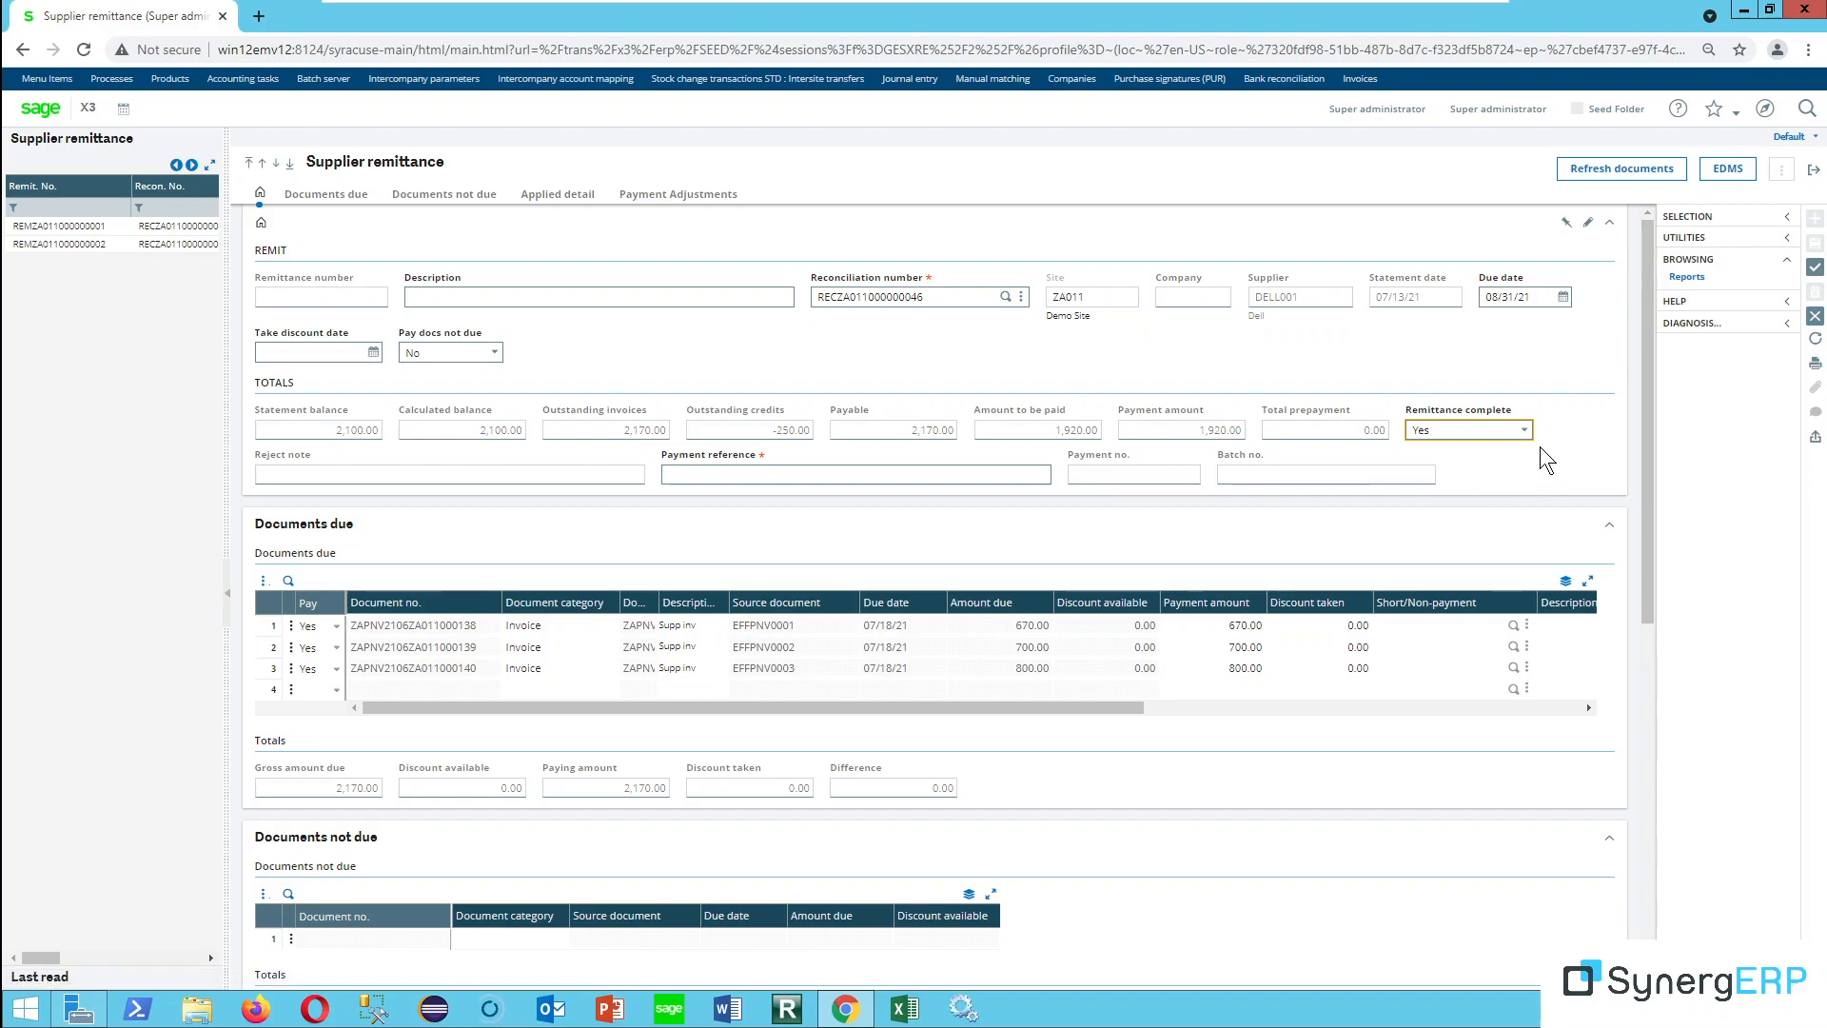
{"action": "left_click", "coordinate": [1815, 268]}
{"action": "left_click", "coordinate": [1069, 306]}
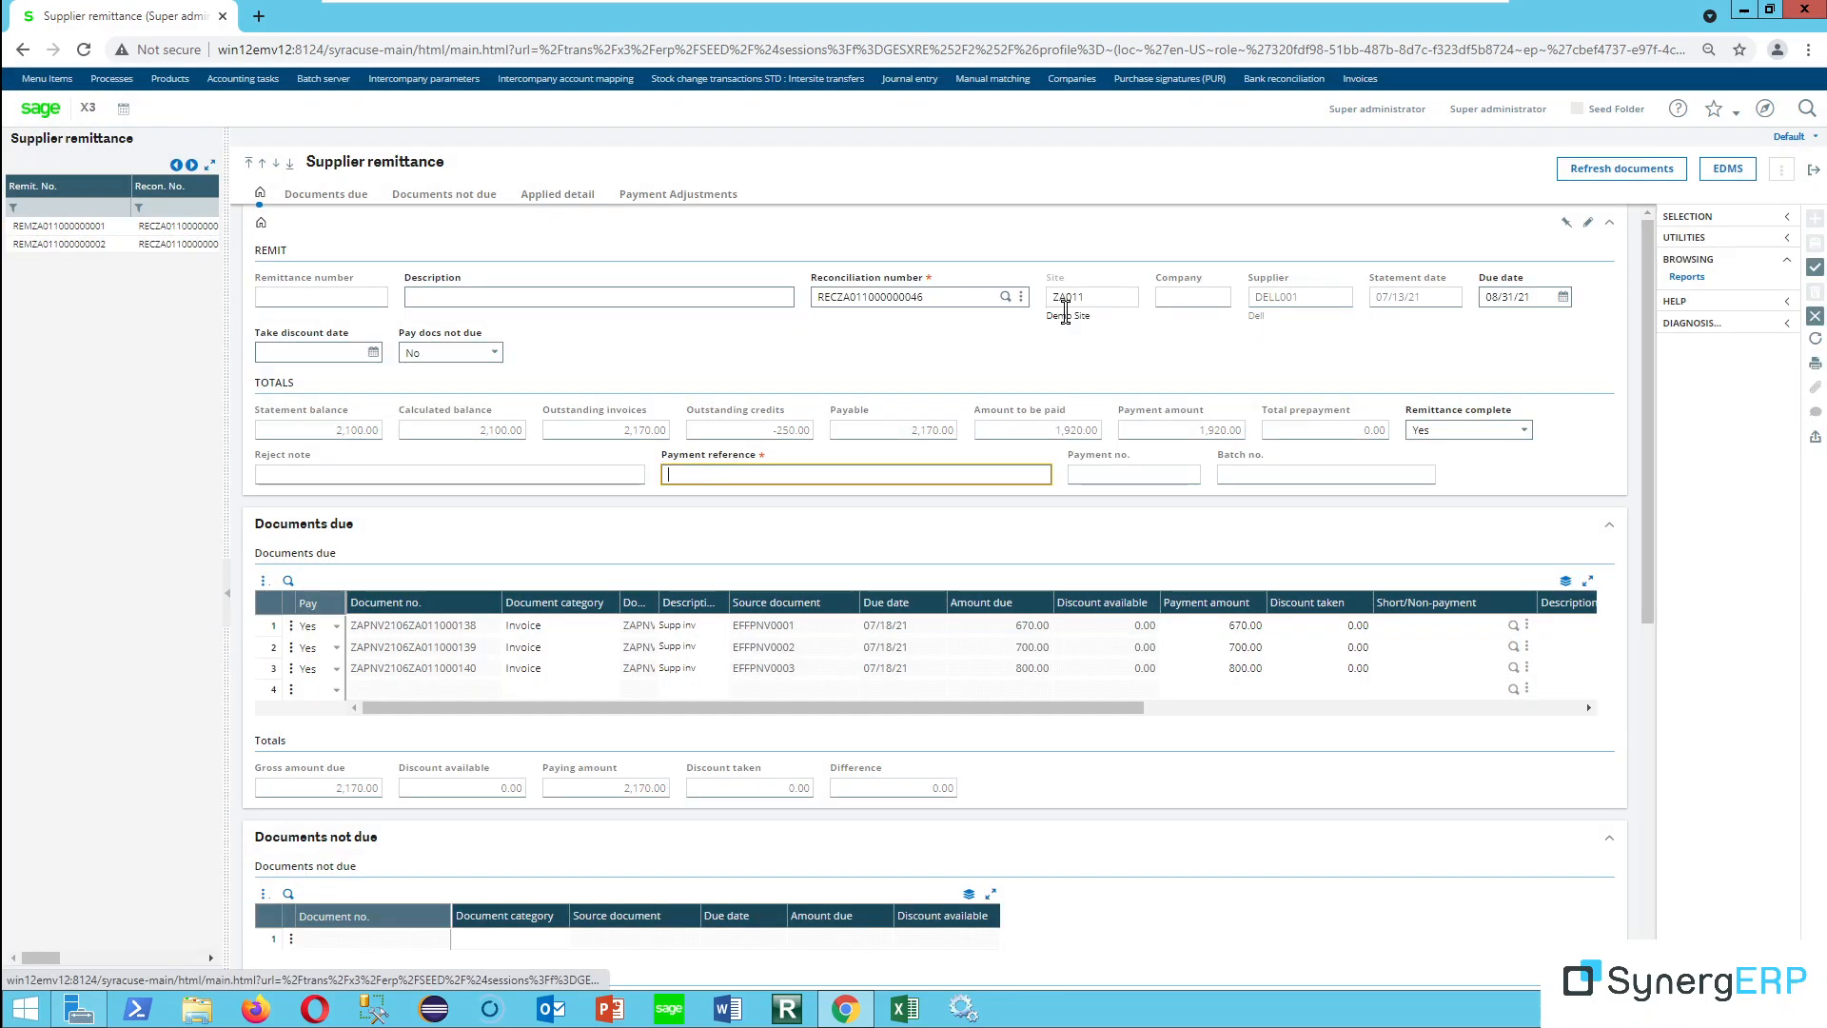
Enter Pay001 as the payment reference, create the remittance, and leave the supplier remittance screen
{"action": "type", "text": "Pay00"}
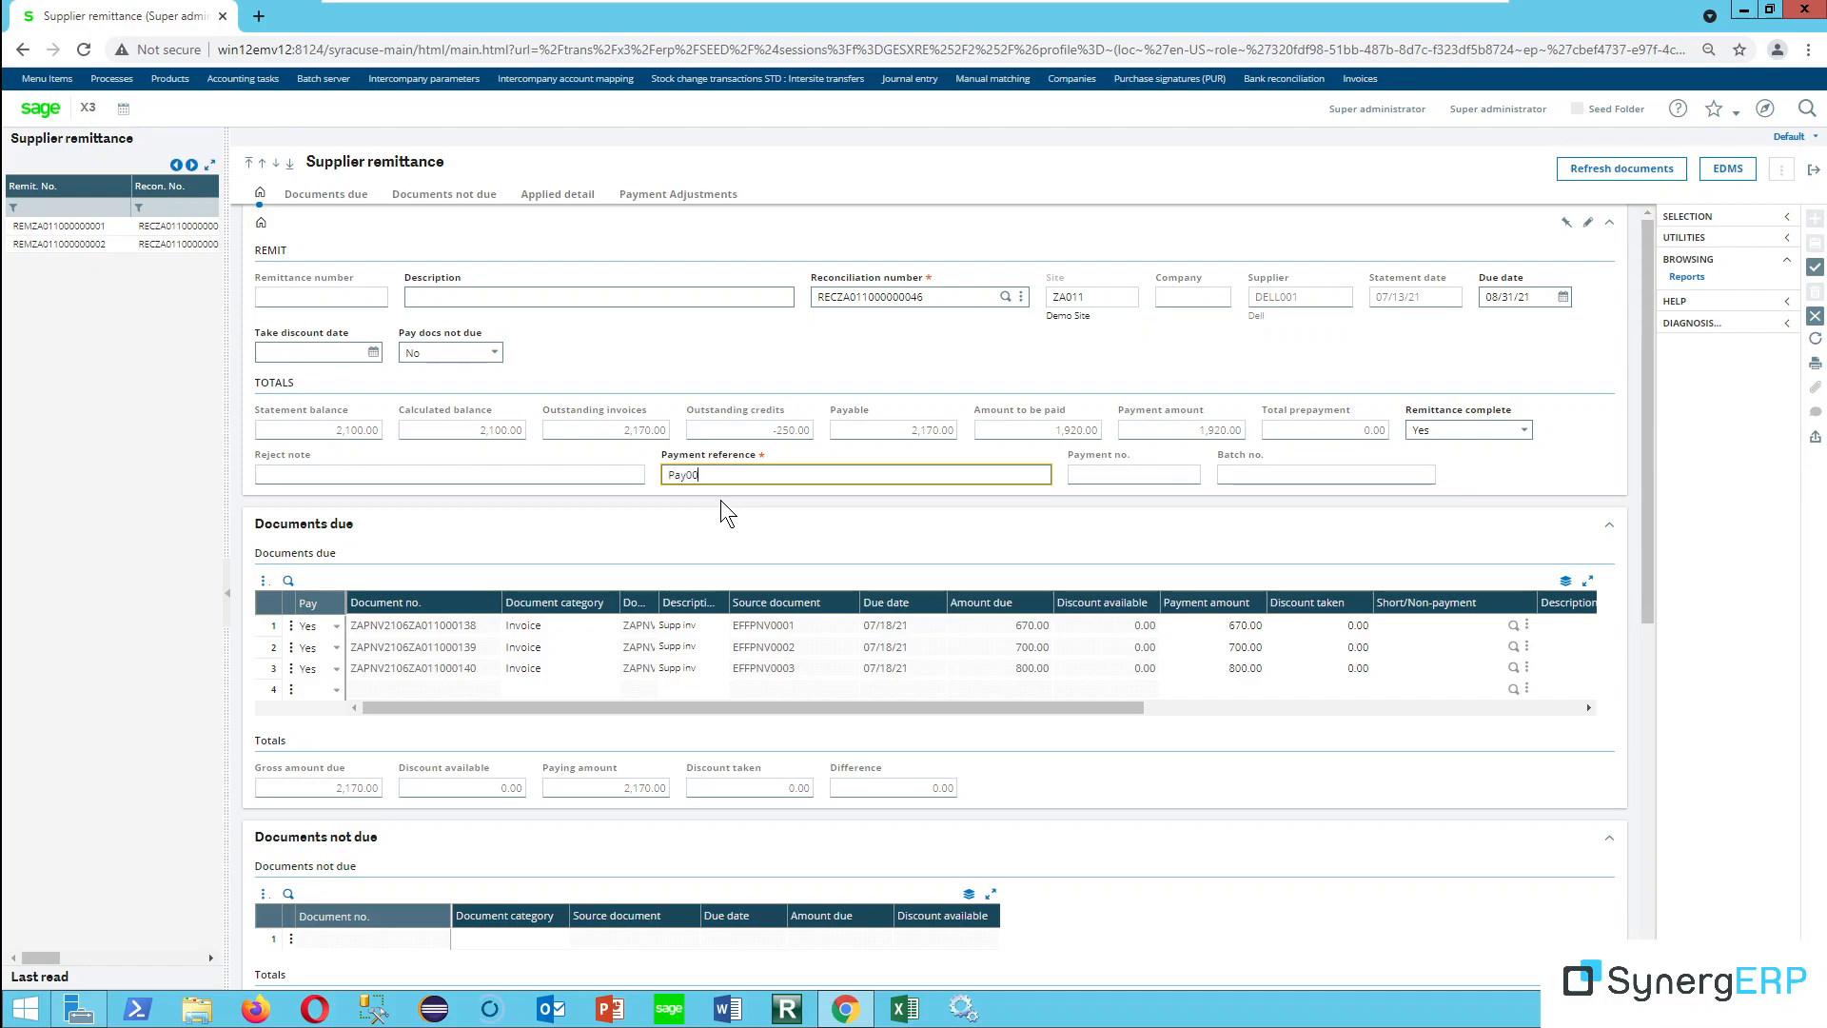
{"action": "type", "text": "1"}
{"action": "key", "text": "Tab"}
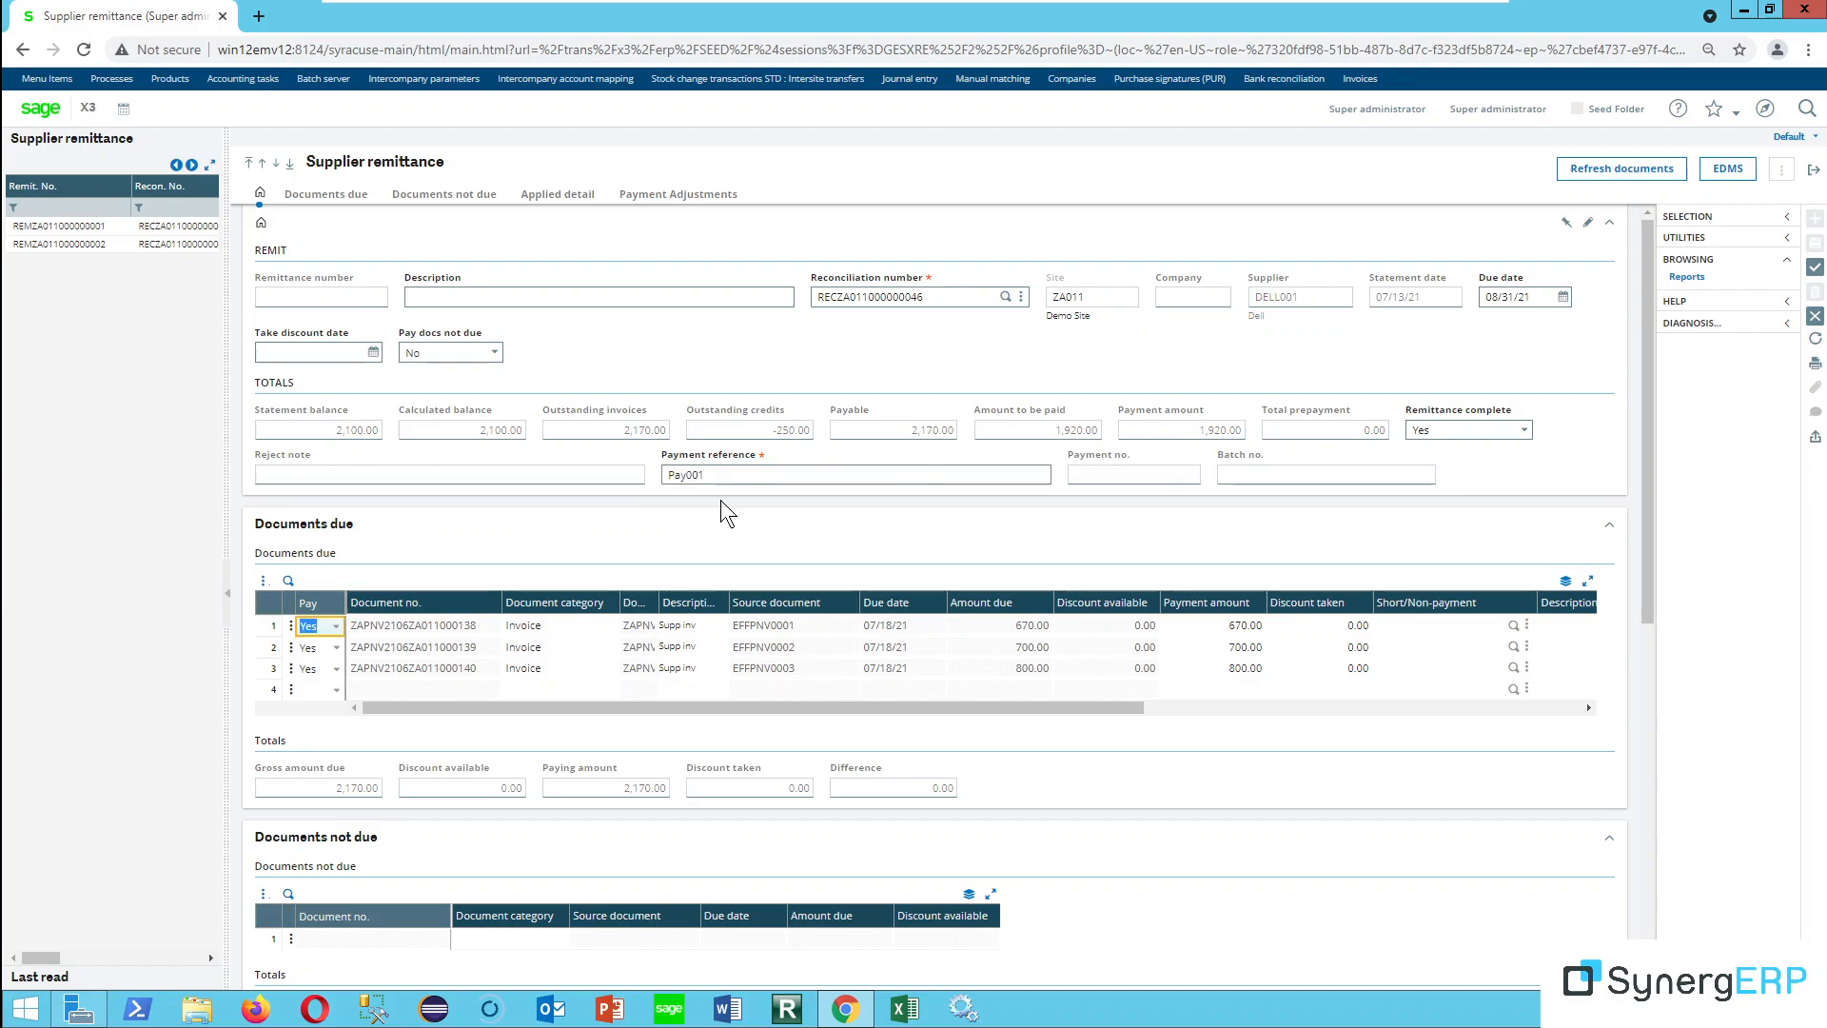
{"action": "left_click", "coordinate": [1816, 268]}
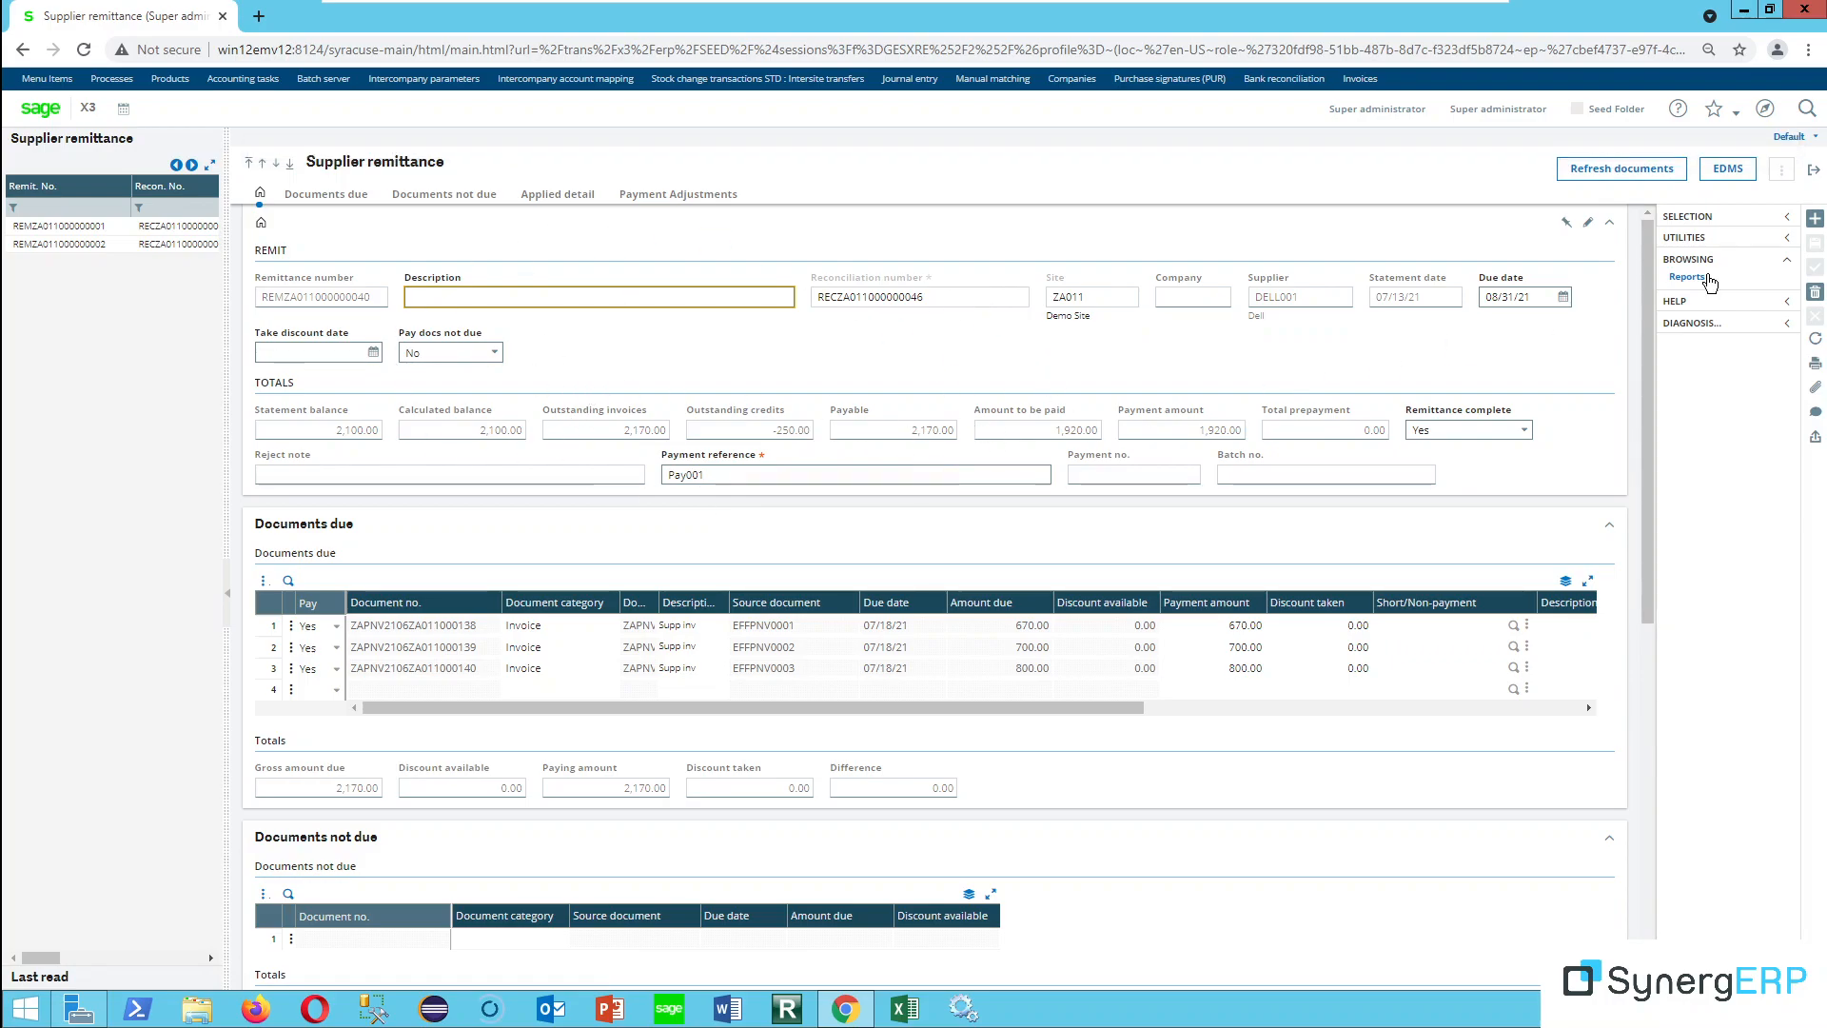
{"action": "left_click", "coordinate": [1814, 170]}
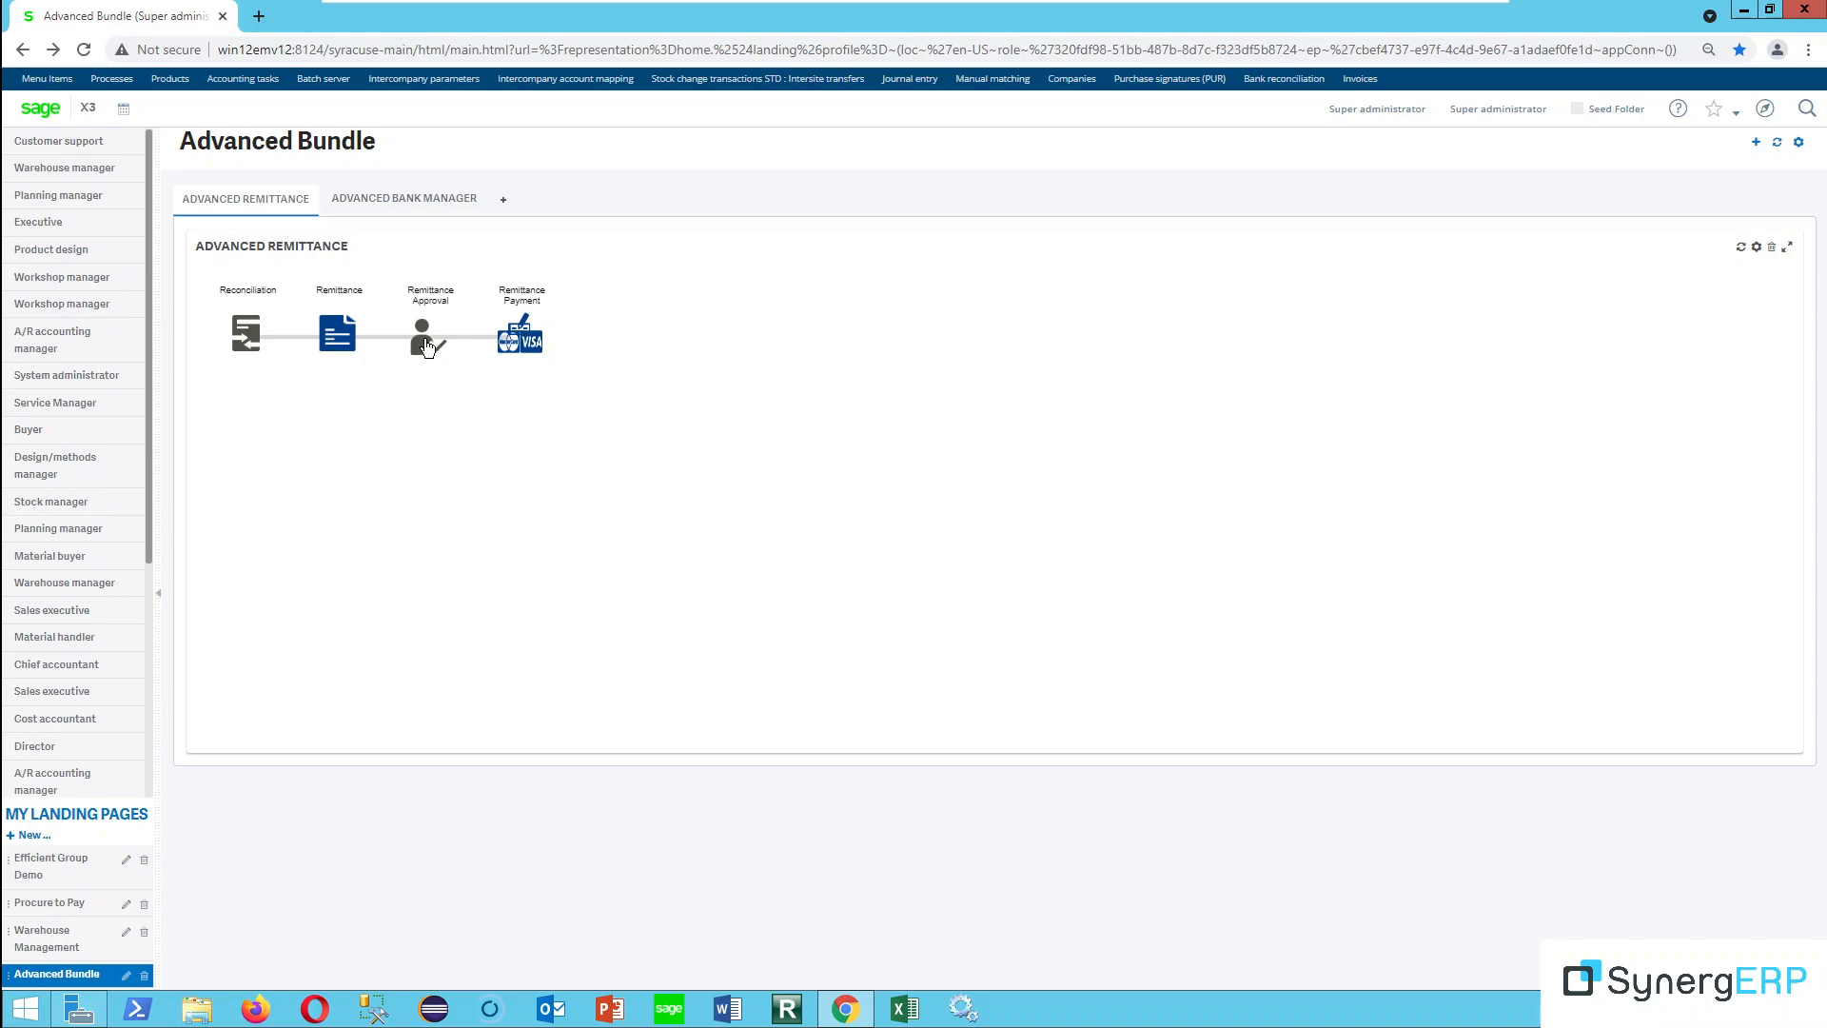
Open the supplier remittance approval function and load the remittances from site ZA011
{"action": "left_click", "coordinate": [425, 340]}
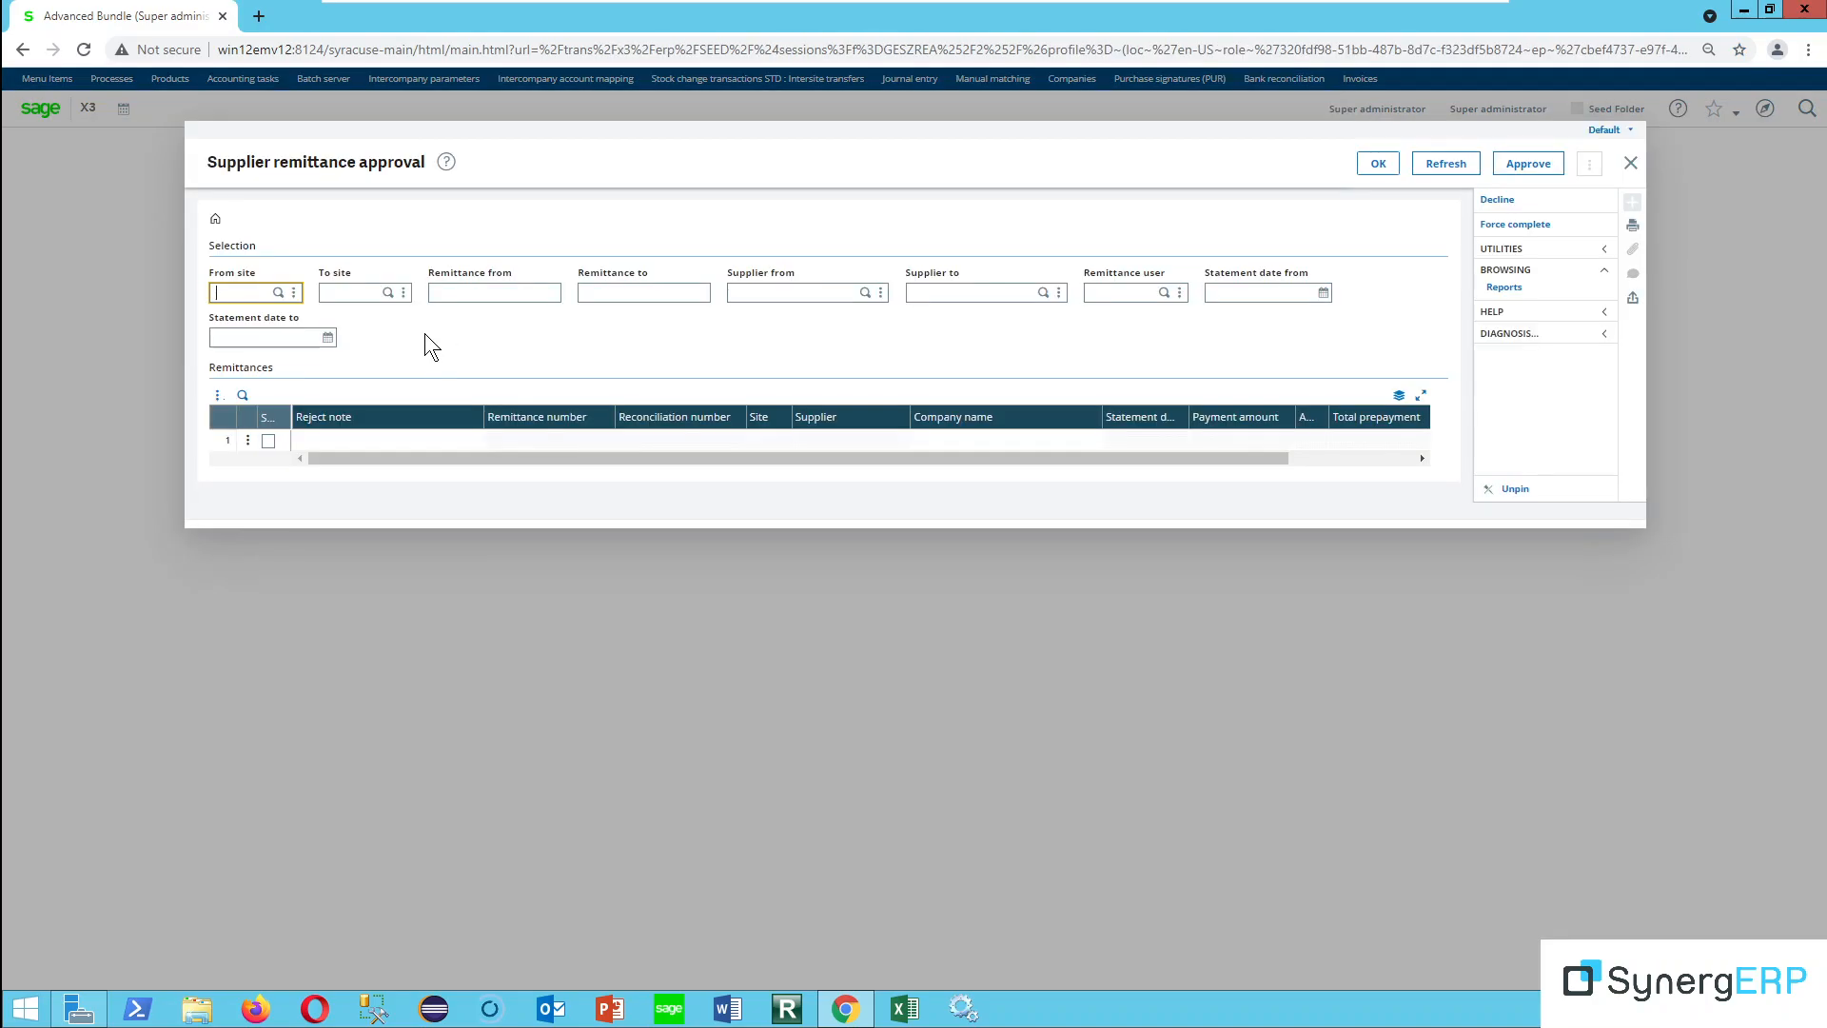
{"action": "type", "text": "za011"}
{"action": "key", "text": "Tab"}
{"action": "left_click", "coordinate": [1445, 164]}
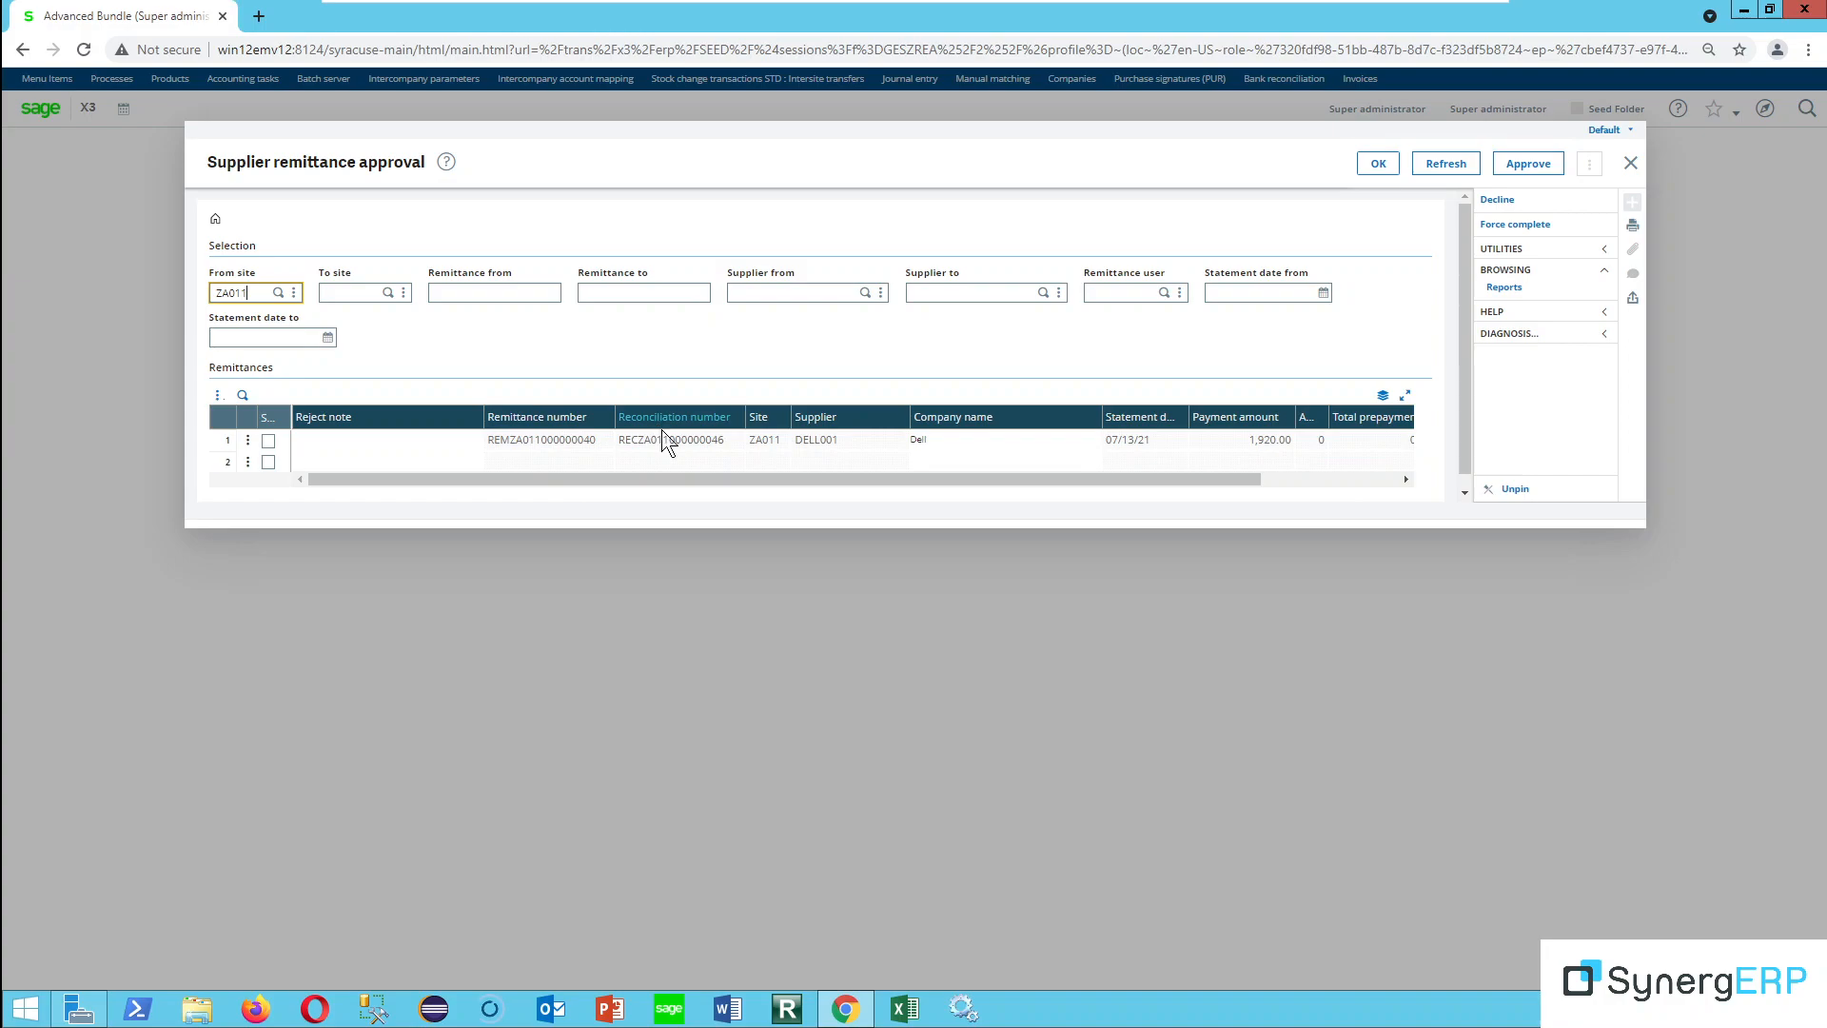
{"action": "left_click_drag", "start_coordinate": [723, 479], "coordinate": [852, 480]}
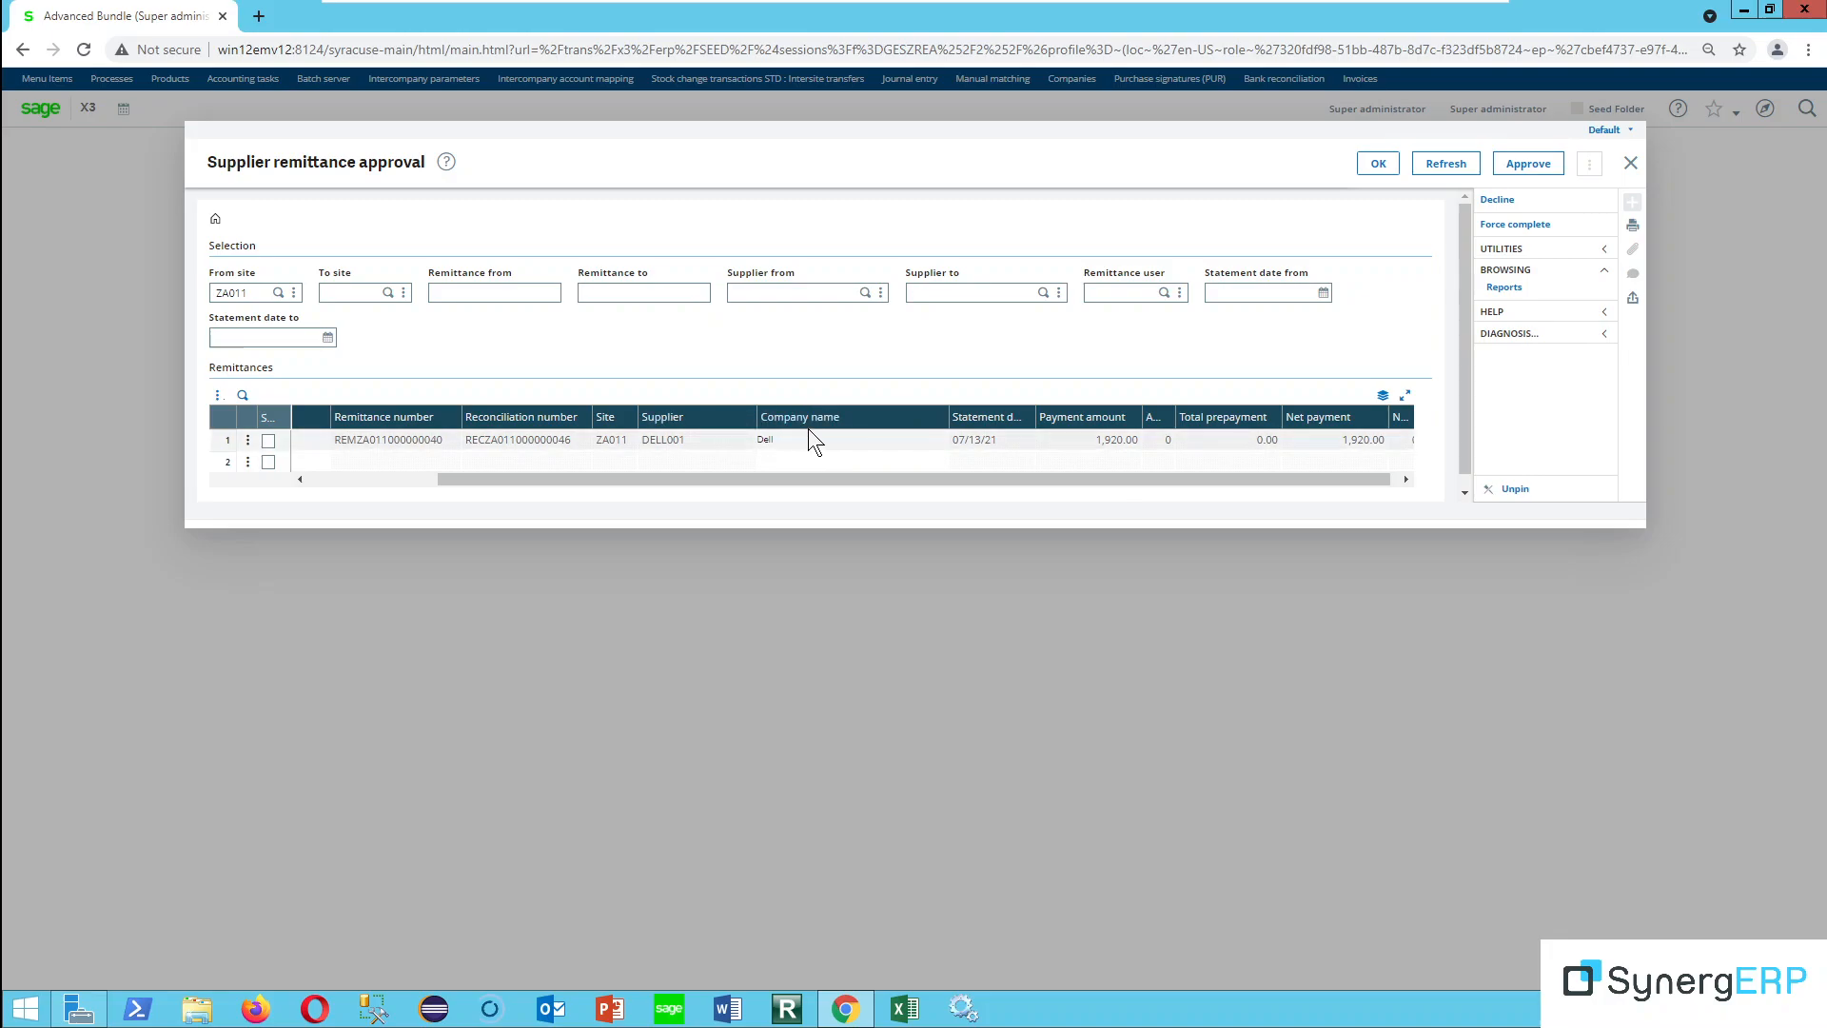
{"action": "left_click_drag", "start_coordinate": [870, 479], "coordinate": [961, 478]}
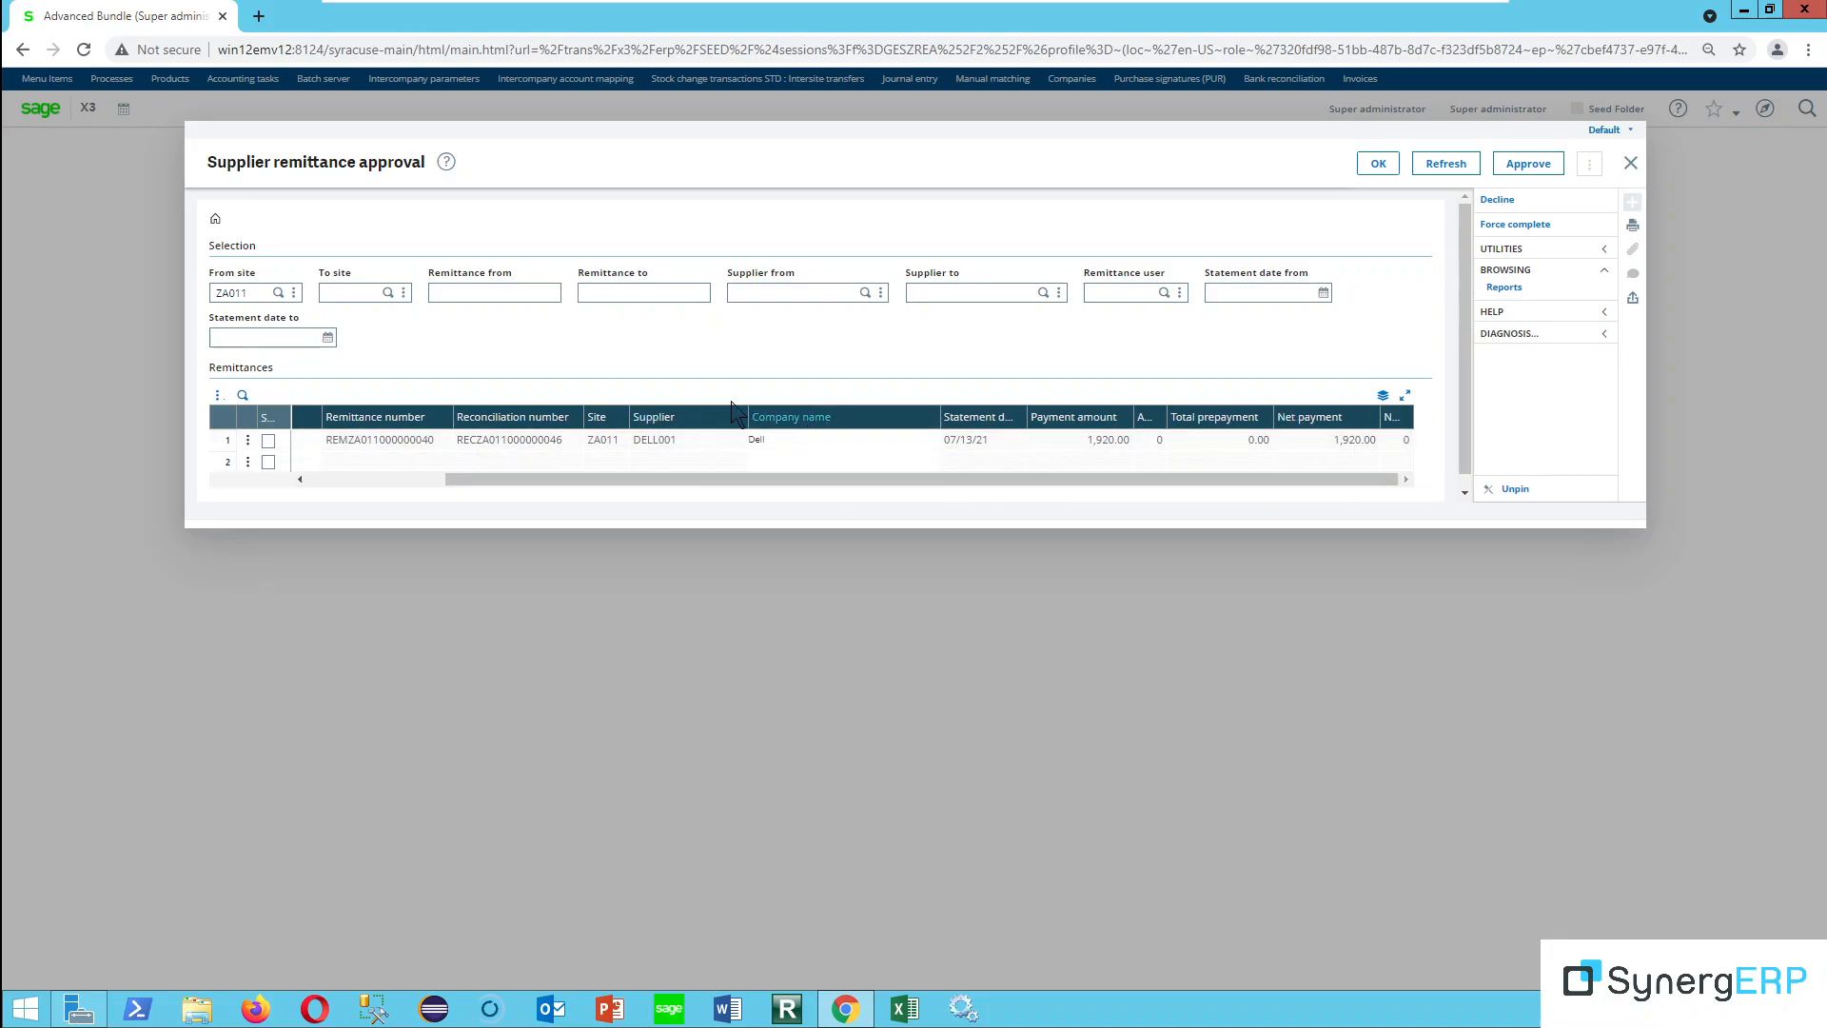
{"action": "left_click", "coordinate": [269, 440]}
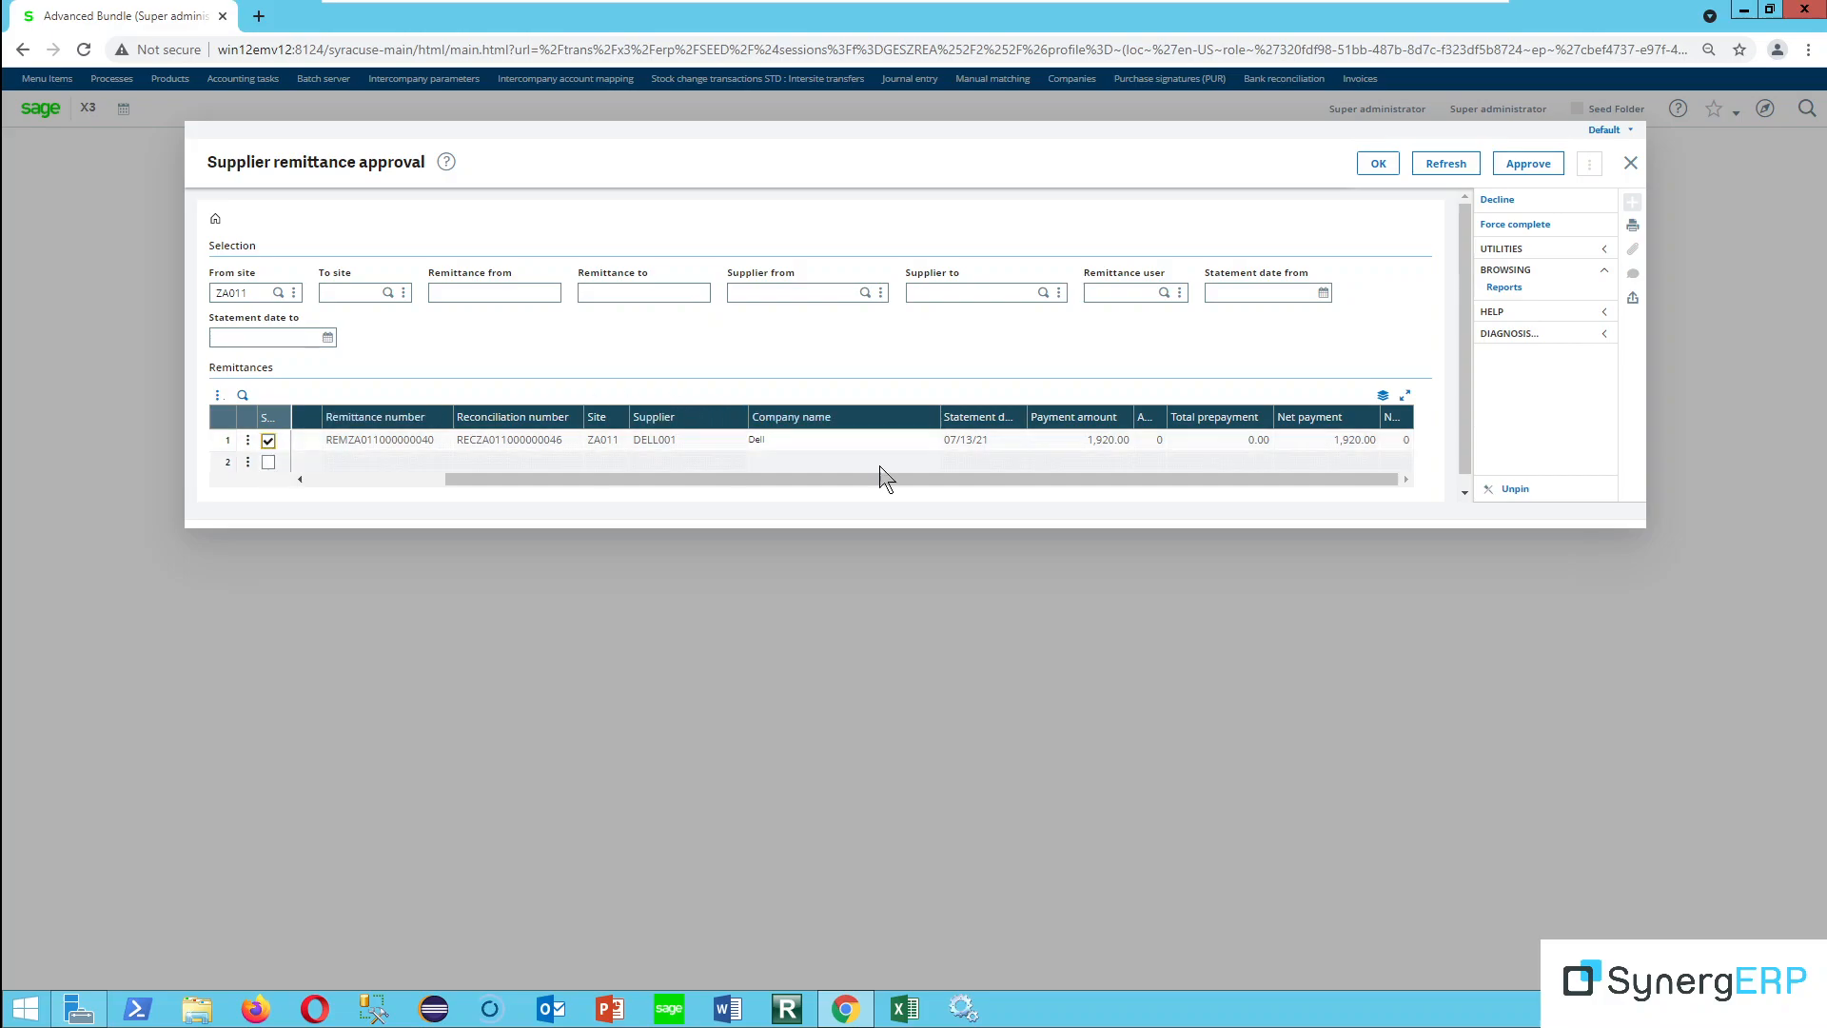
{"action": "left_click", "coordinate": [1529, 164]}
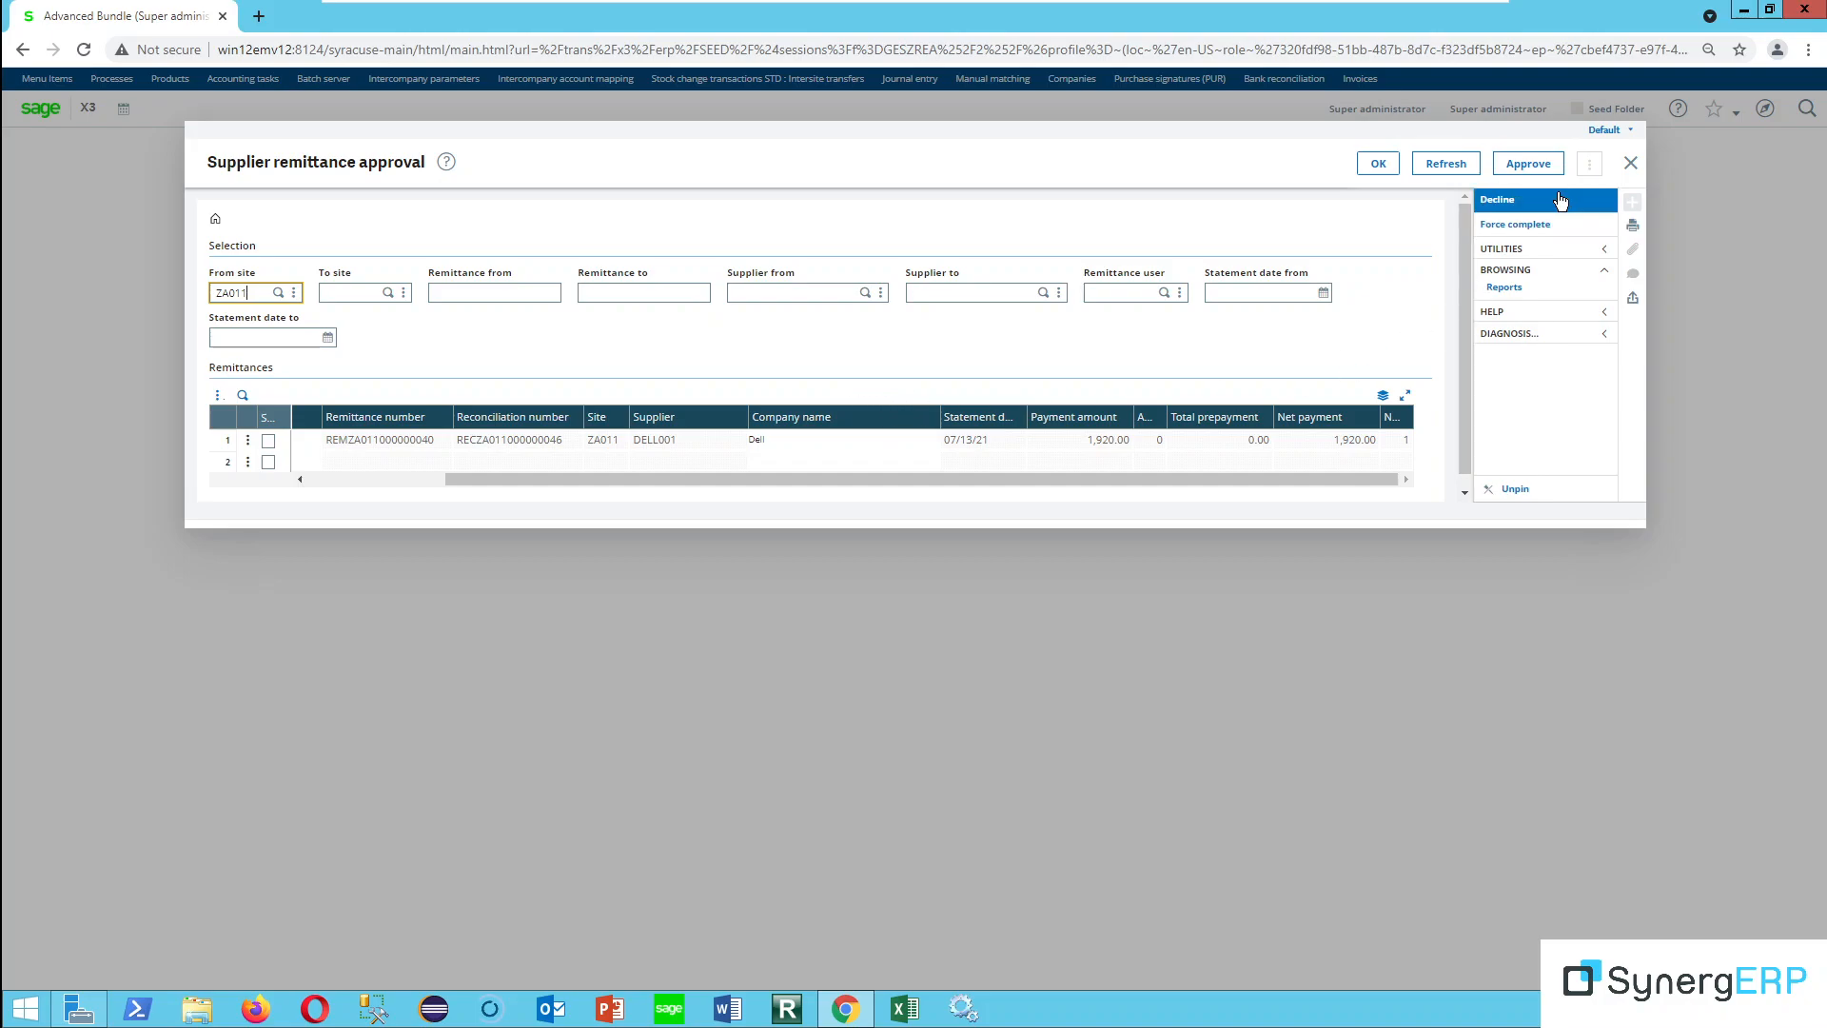
{"action": "left_click", "coordinate": [1631, 163]}
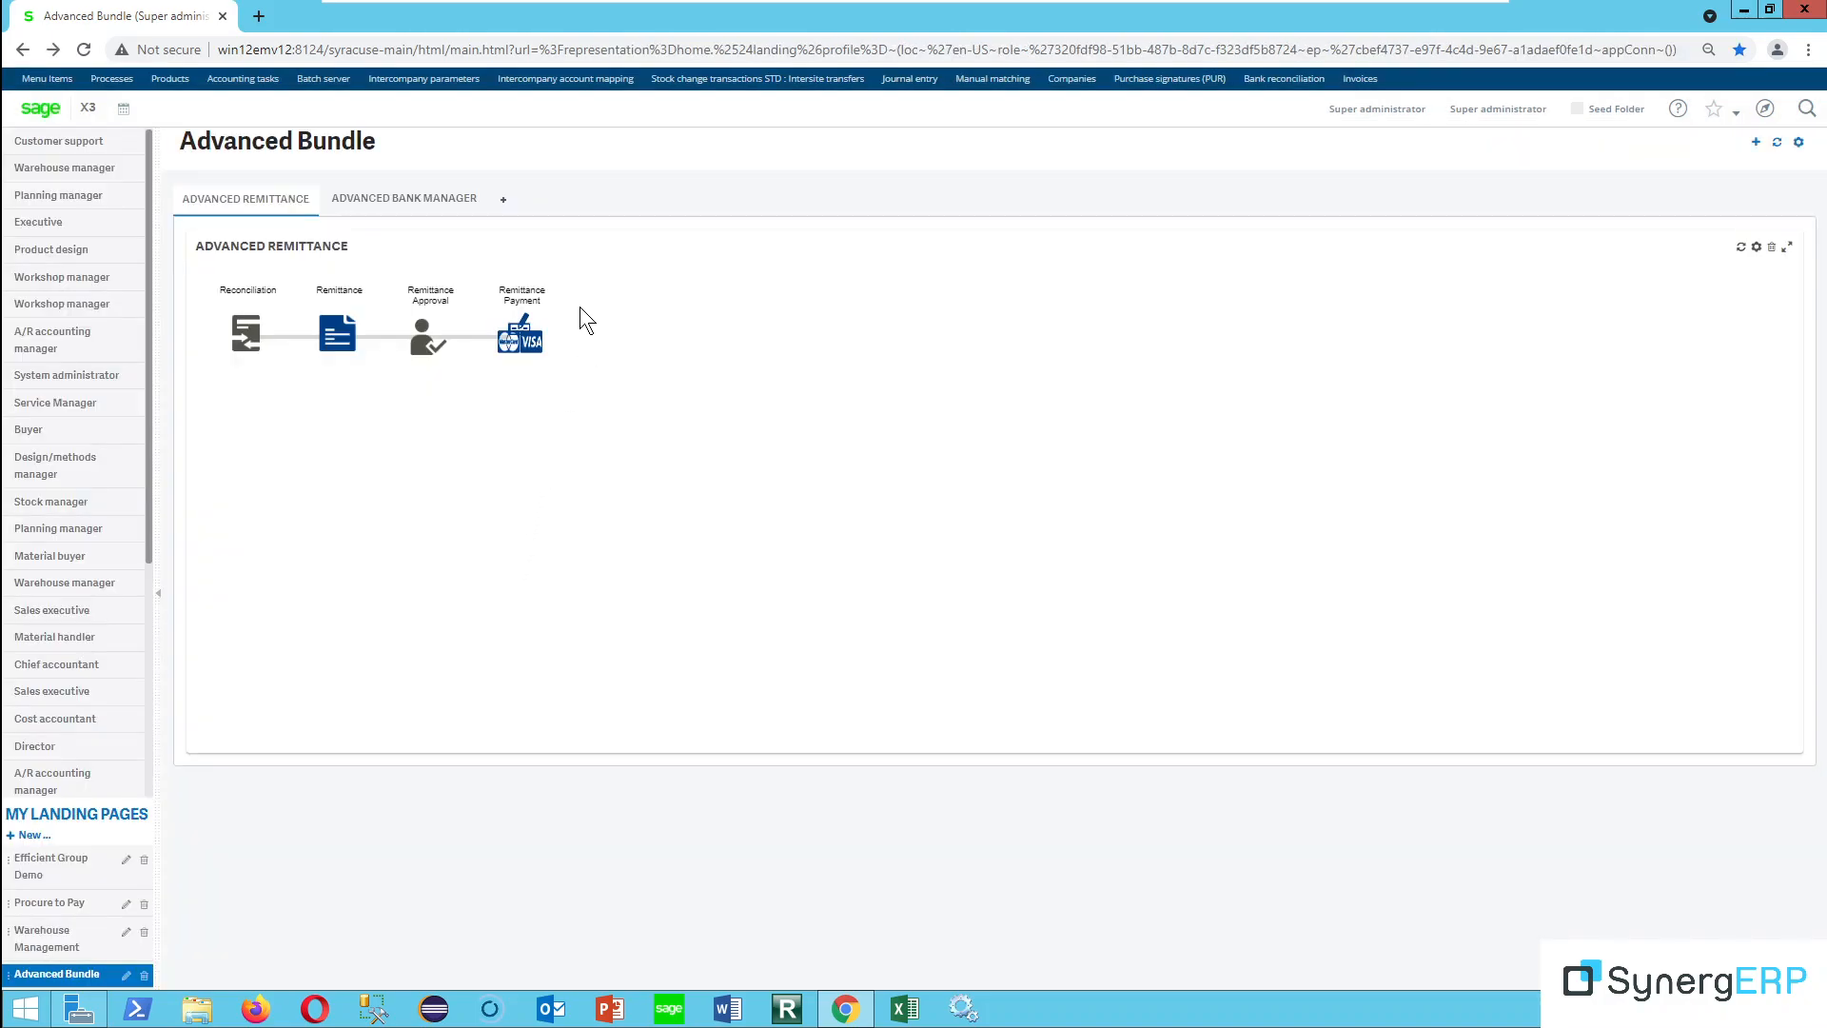
Open the supplier remittance payments function and filter the payments by site, using site ZA011
{"action": "left_click", "coordinate": [522, 333]}
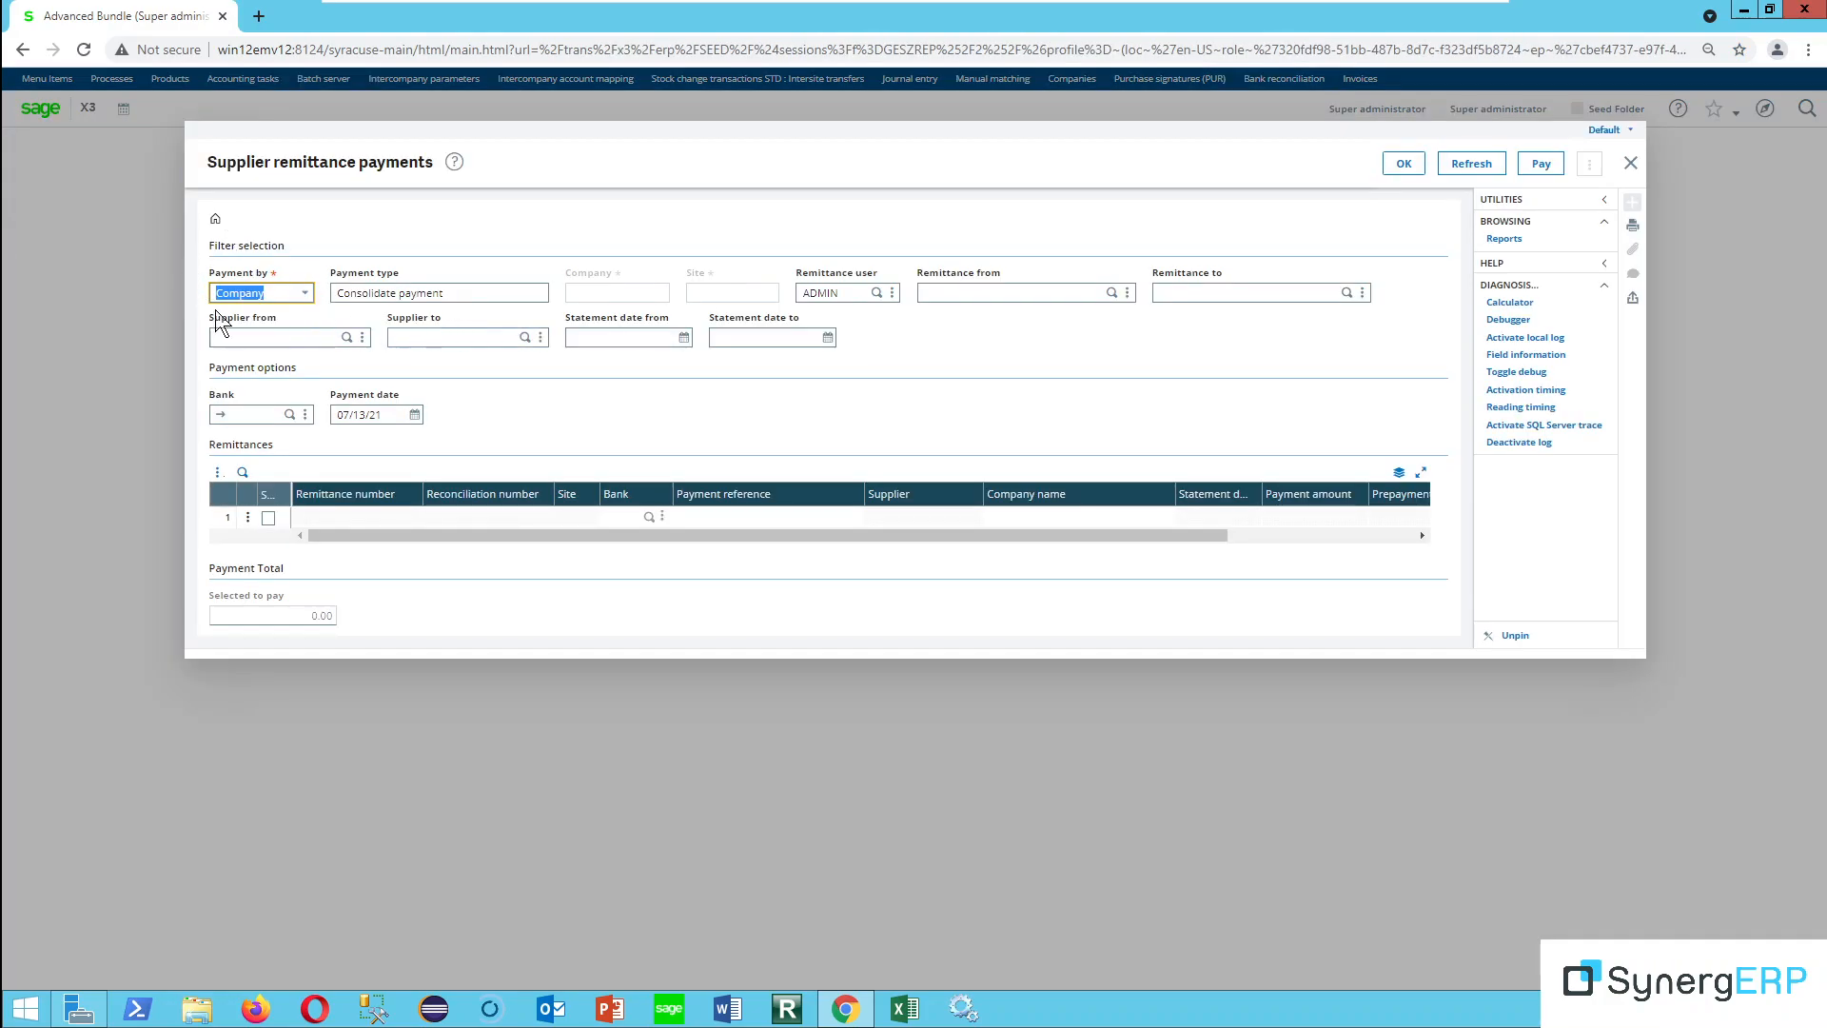
{"action": "left_click", "coordinate": [306, 293]}
{"action": "left_click", "coordinate": [249, 324]}
{"action": "left_click", "coordinate": [737, 292]}
{"action": "type", "text": "za011"}
{"action": "key", "text": "Tab"}
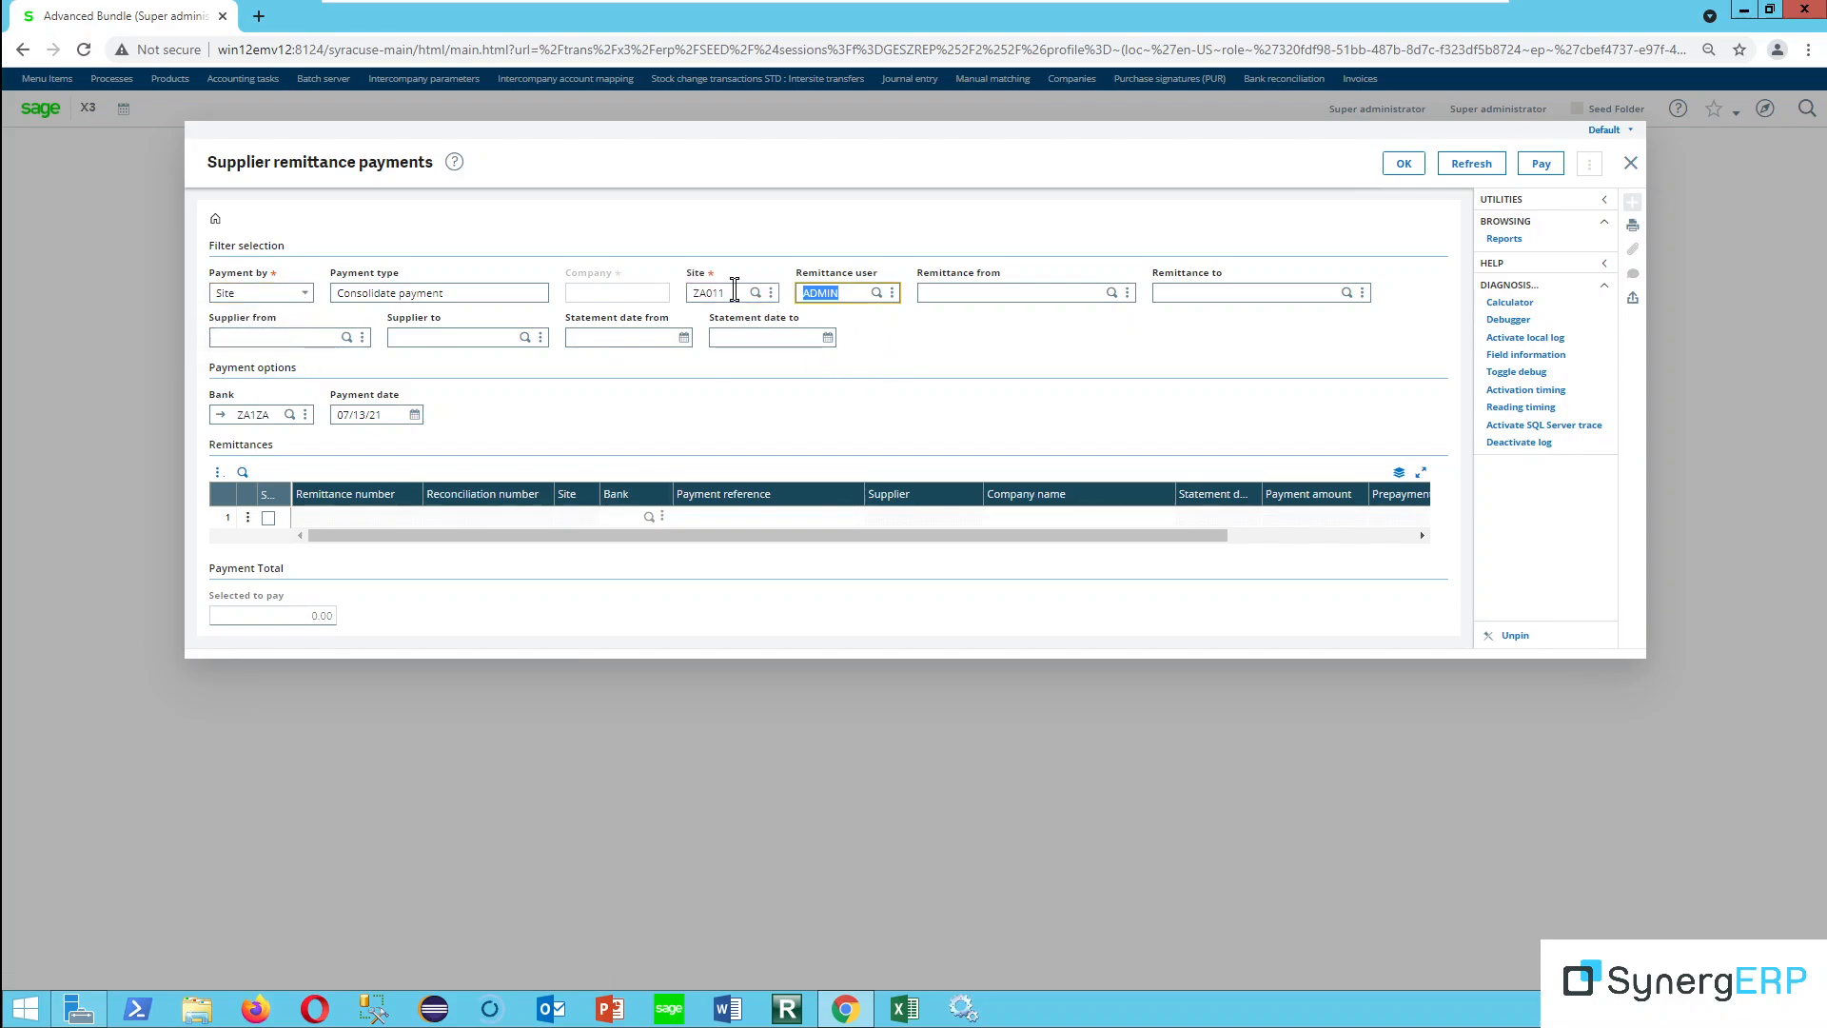
Load the remittances matching the payment filter and select the DELL001 remittance with reference Pay001 for payment
{"action": "left_click", "coordinate": [1472, 164]}
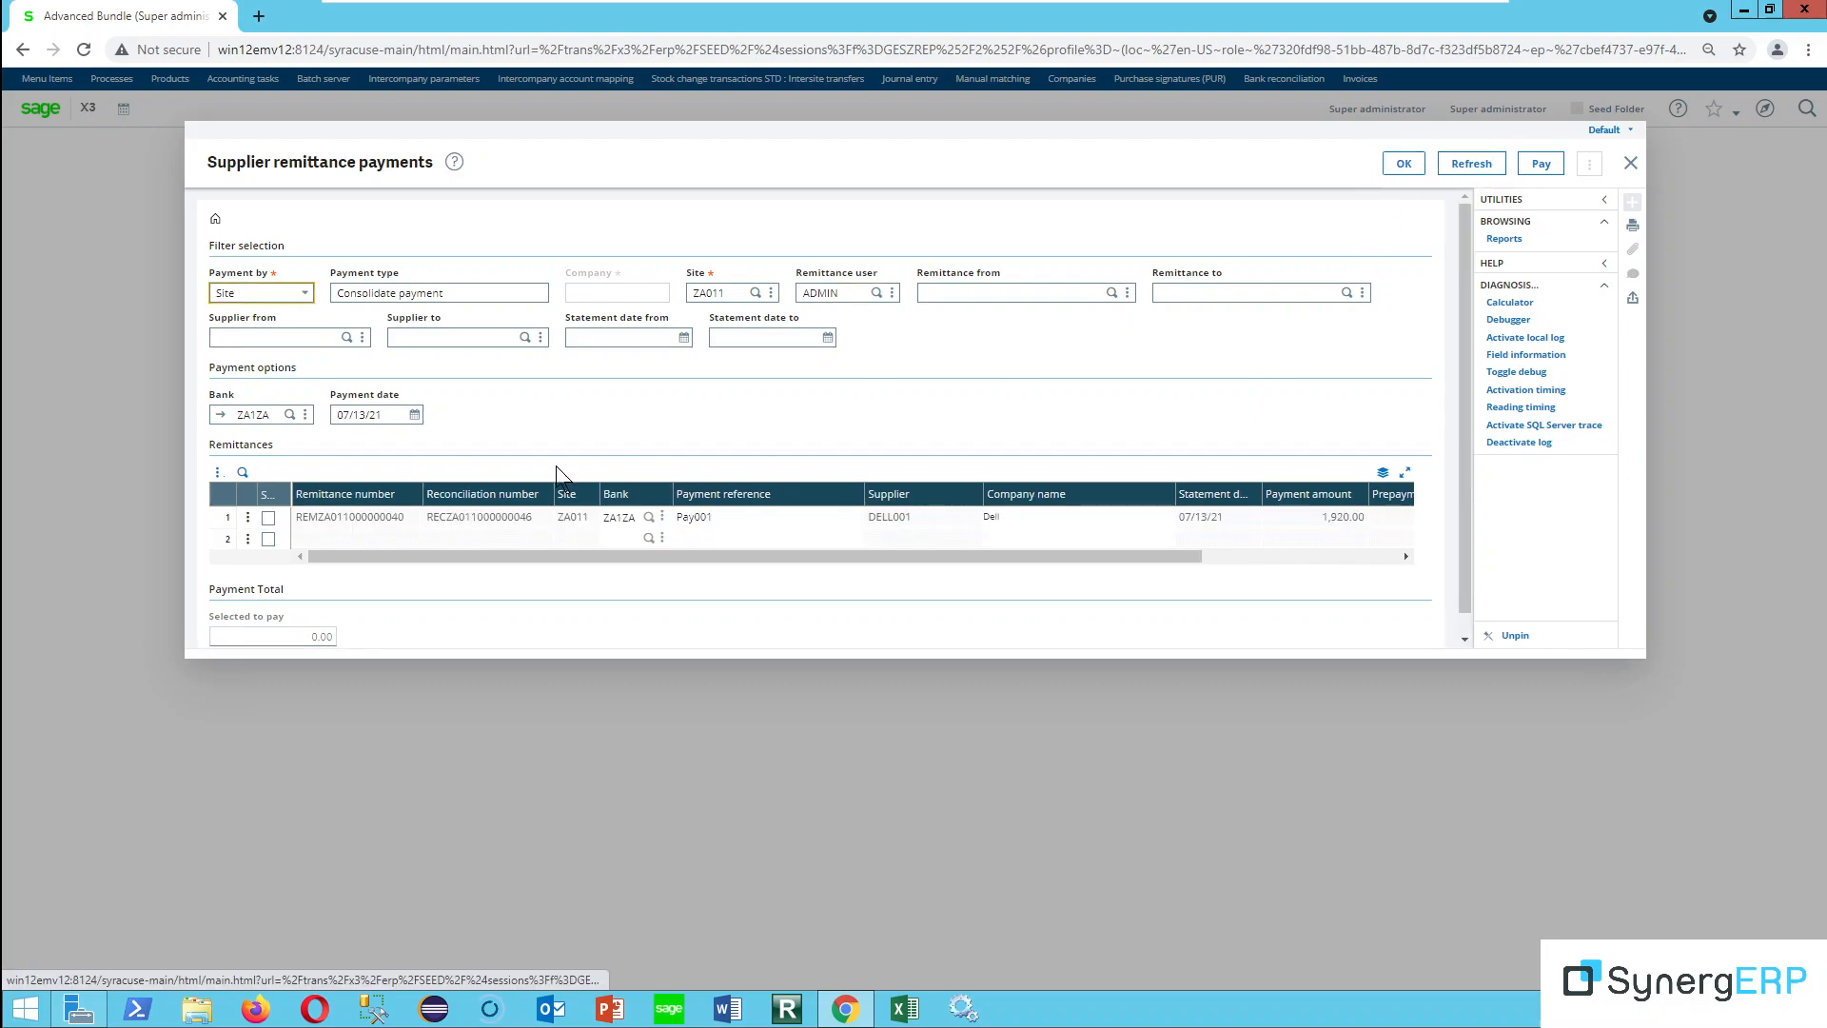
{"action": "left_click_drag", "start_coordinate": [470, 556], "coordinate": [381, 569]}
{"action": "left_click", "coordinate": [269, 520]}
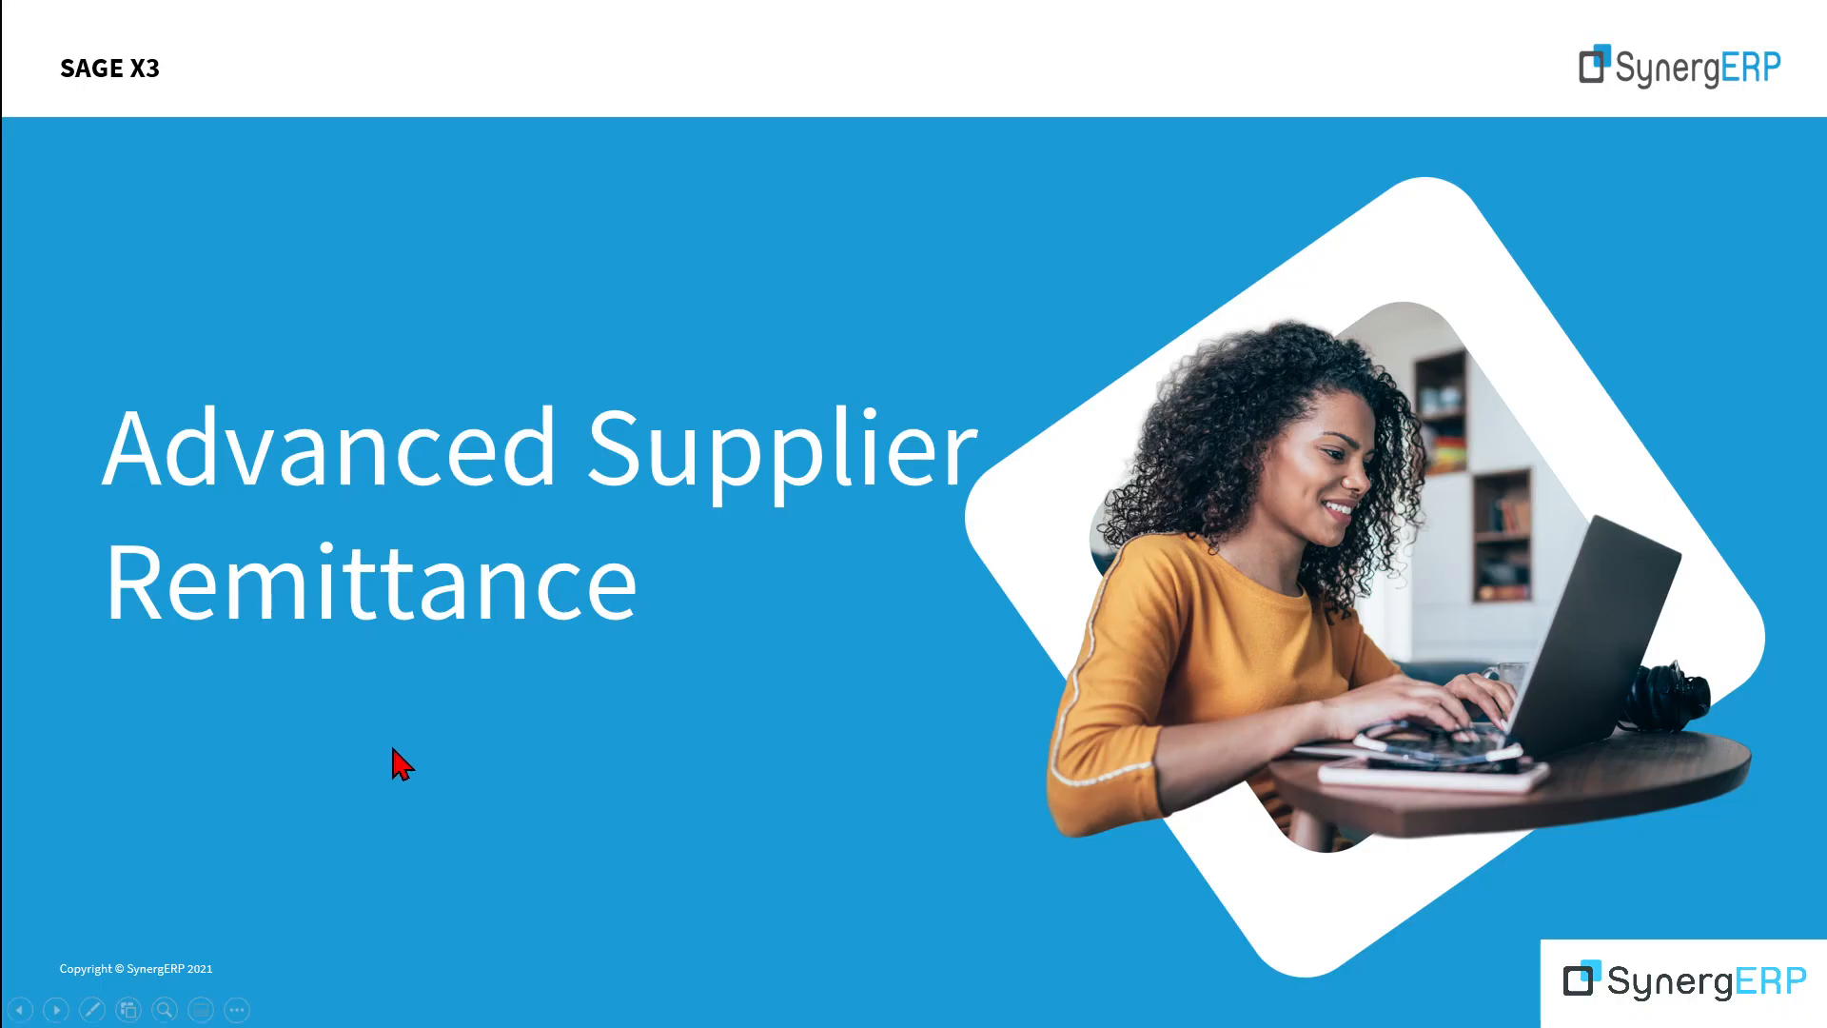
{"action": "left_click", "coordinate": [399, 760]}
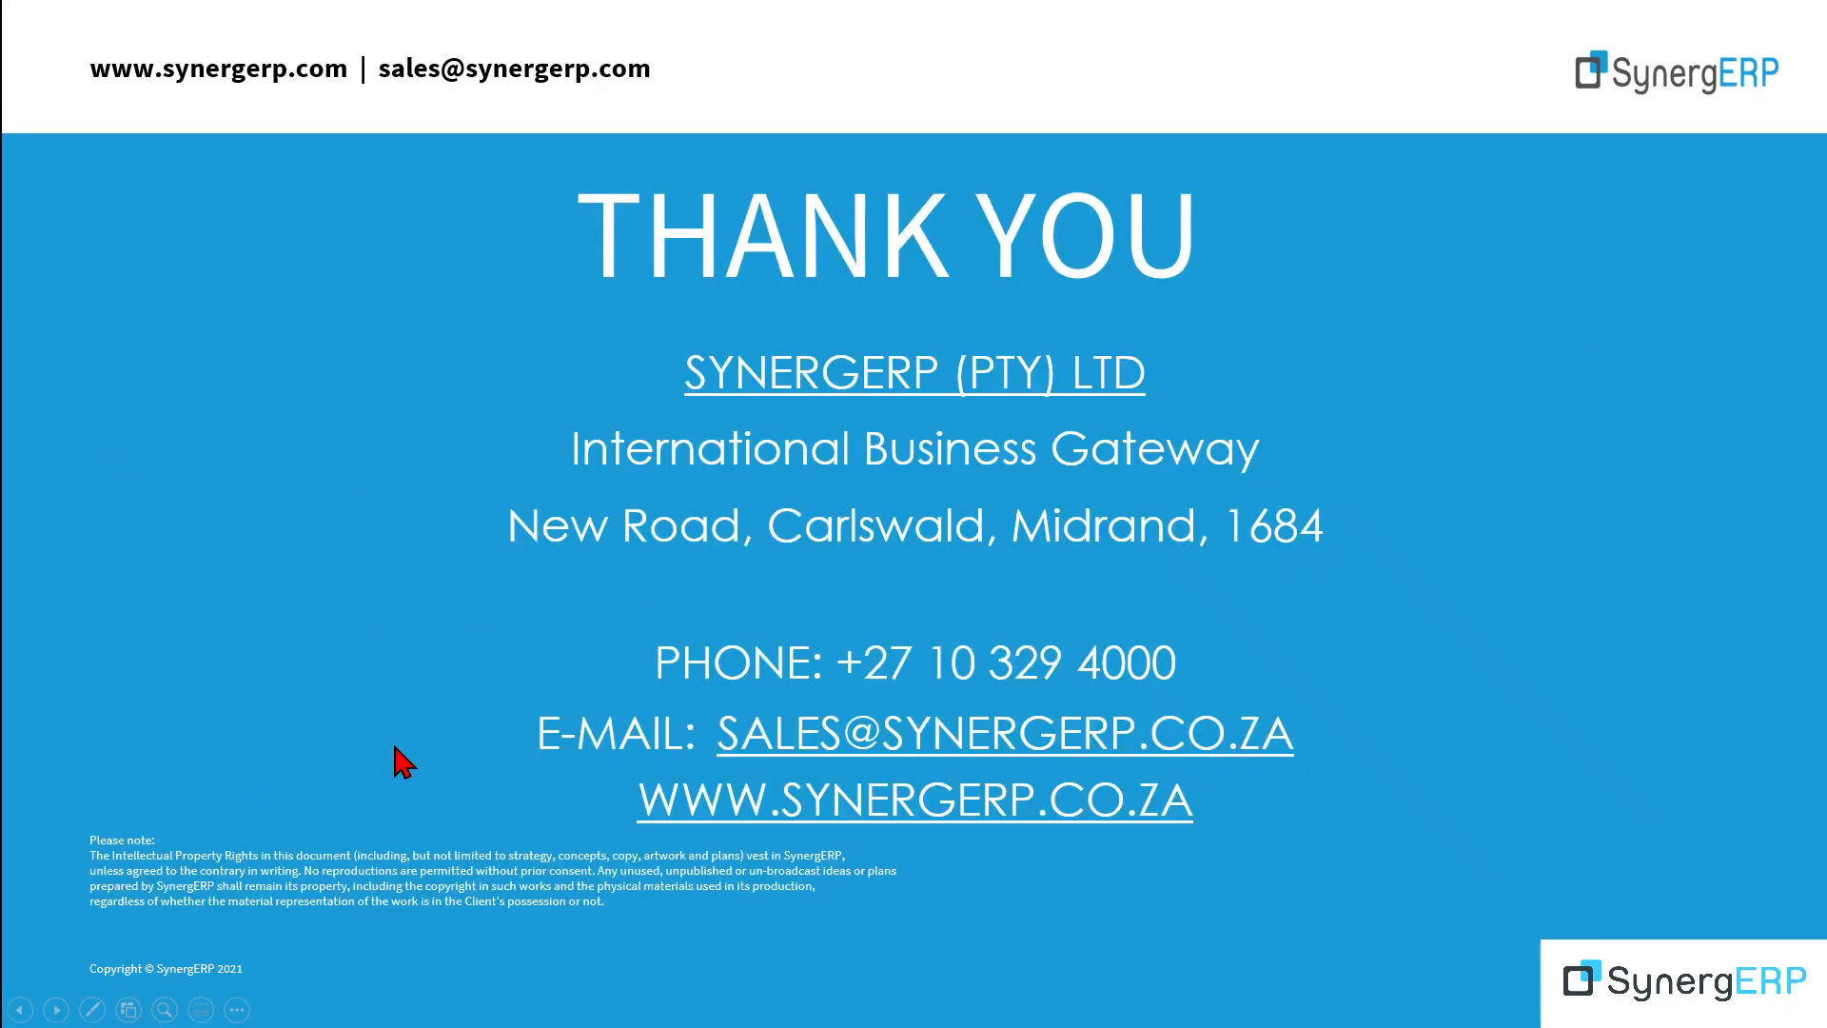